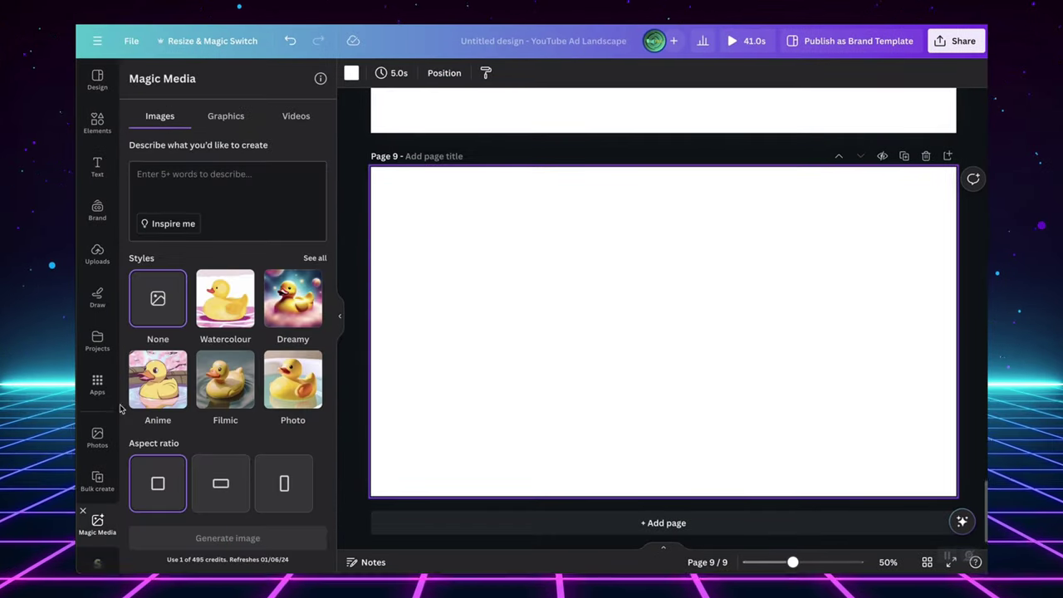
Generate filmic, landscape pitbull terrier images in Magic Media's image generator.
left_click(224, 125)
left_click(295, 119)
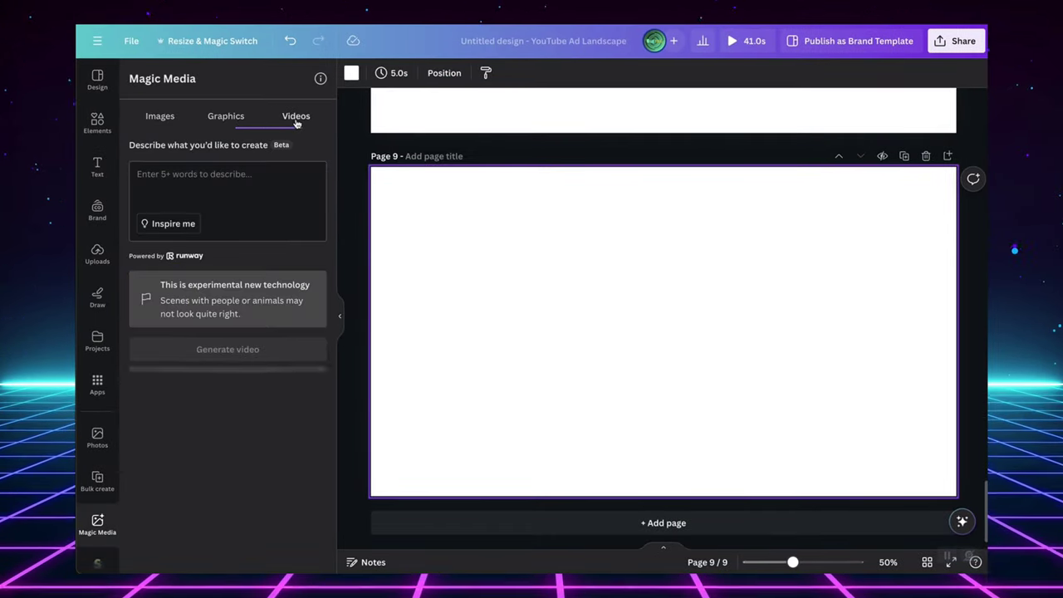
left_click(172, 119)
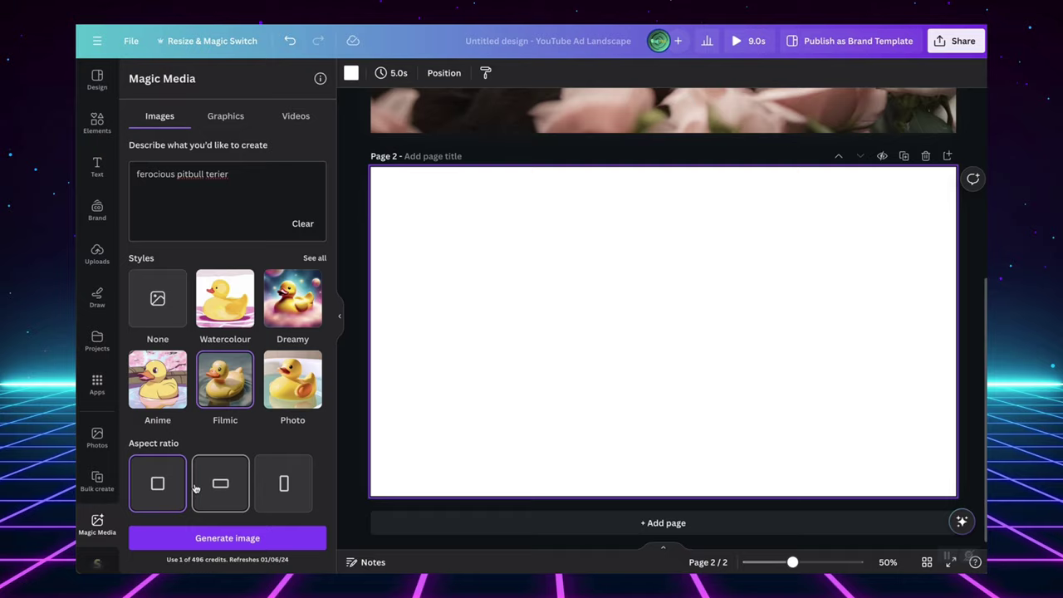
left_click(260, 538)
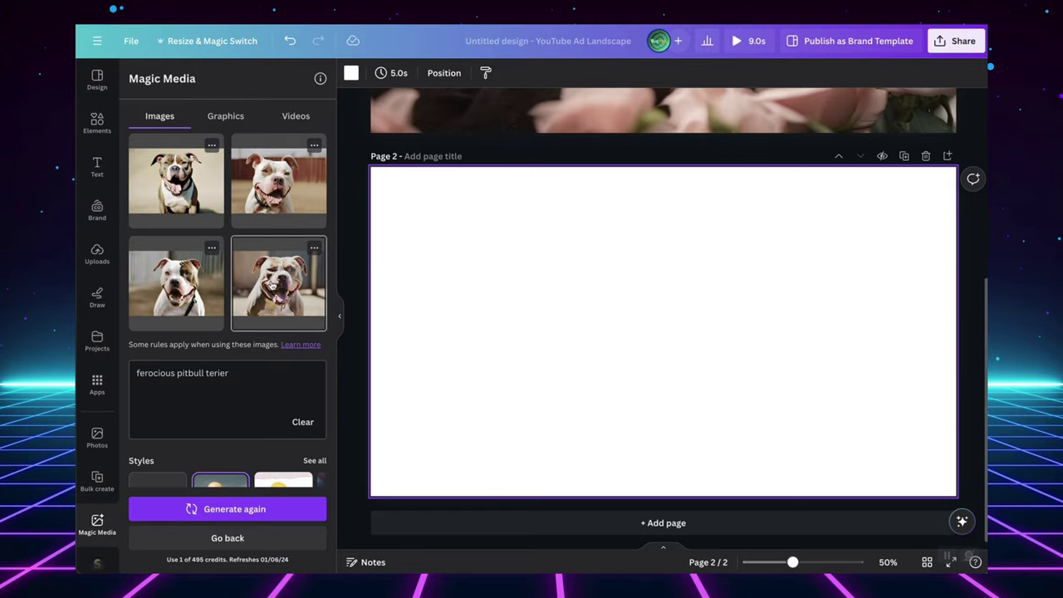
Set three pitbull images as full-page backgrounds on pages 2, 3 and 4.
left_click(274, 286)
right_click(613, 215)
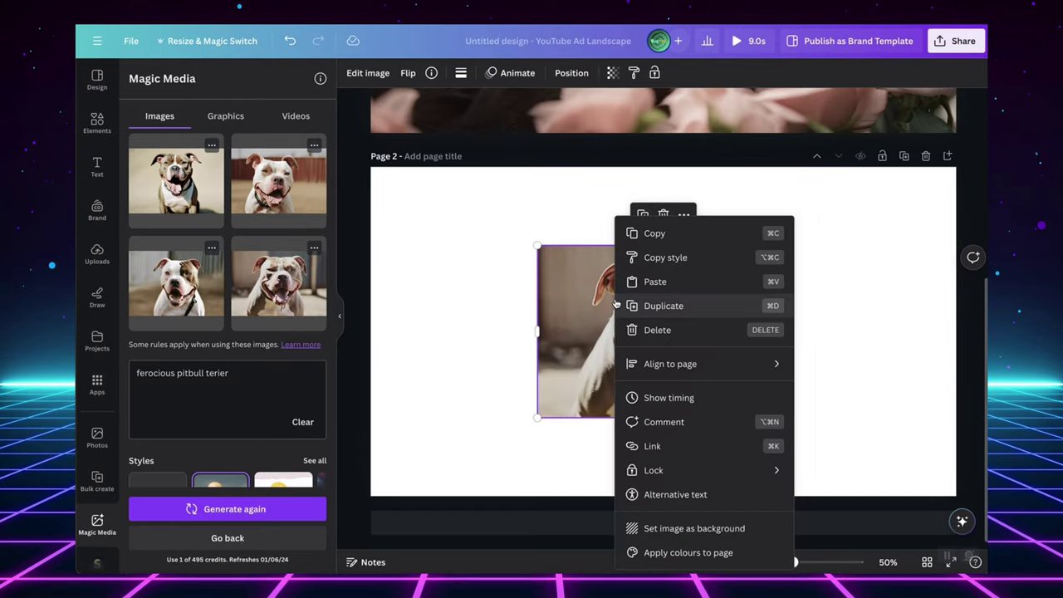
left_click(690, 526)
left_click(690, 526)
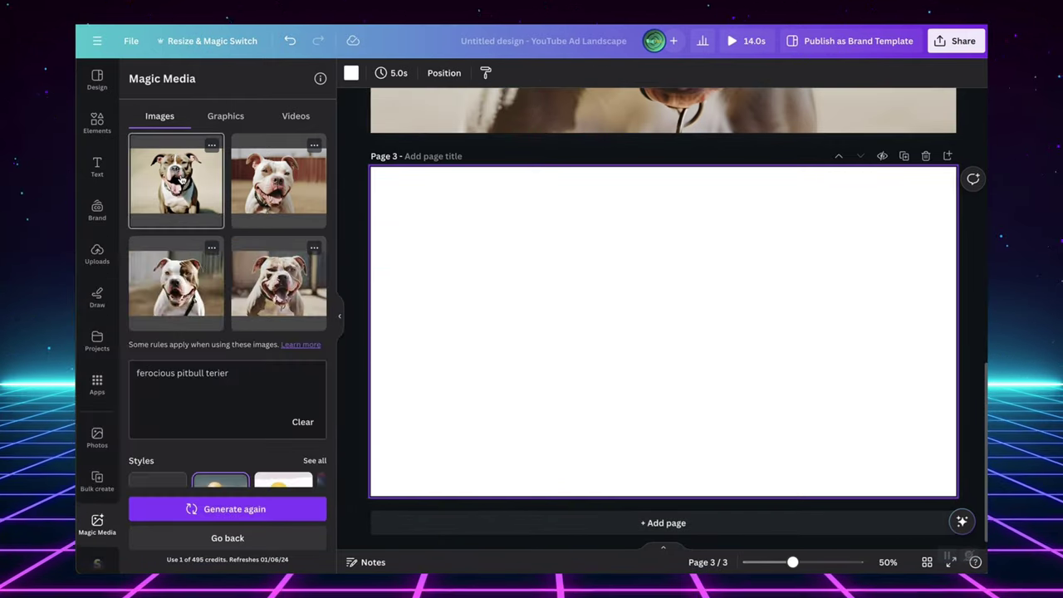
left_click(186, 276)
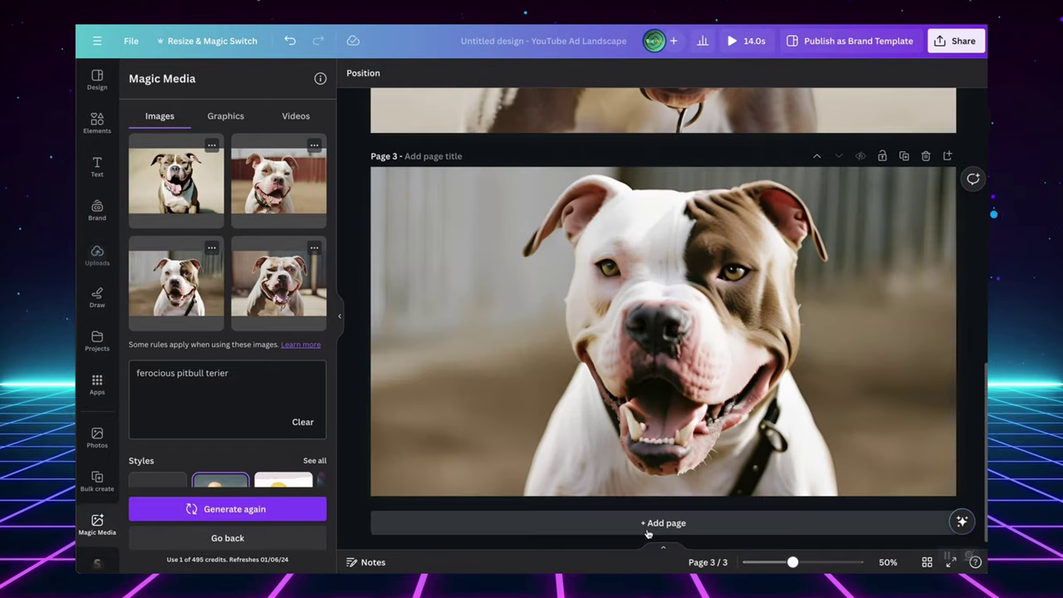
left_click(617, 527)
left_click(176, 178)
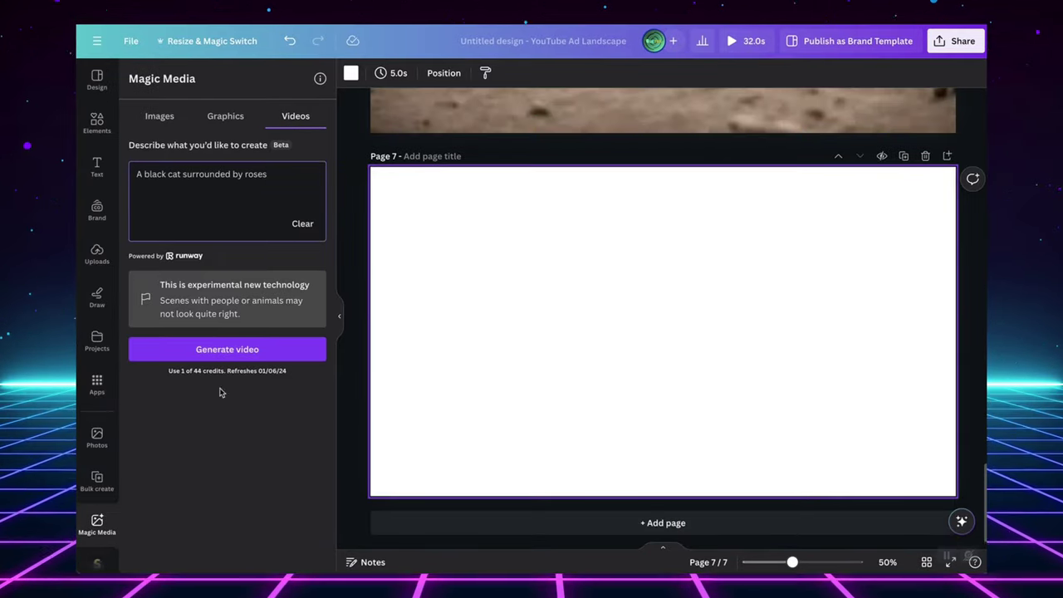
Generate the black-cat-among-roses video and set it as page 7's background.
left_click(282, 353)
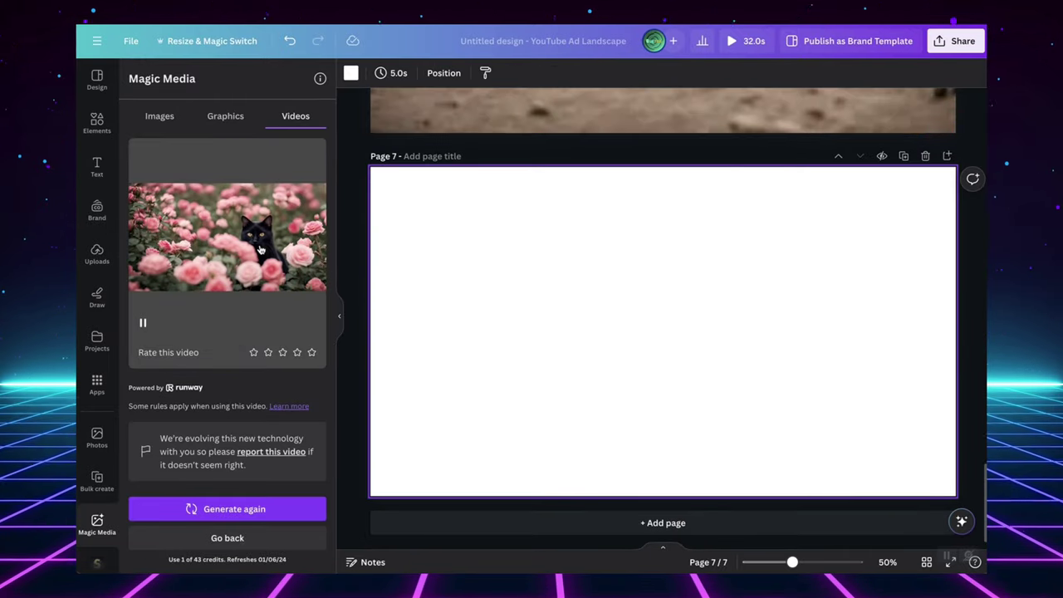
left_click(260, 249)
right_click(673, 329)
left_click(764, 504)
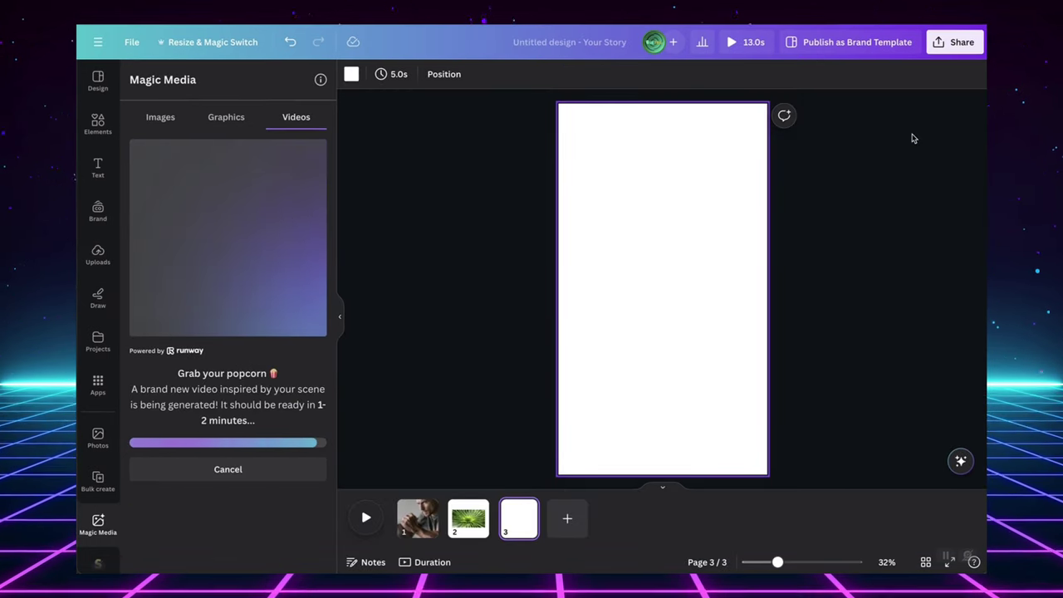
Add the cat video to the story page as its full background and play it.
left_click(266, 212)
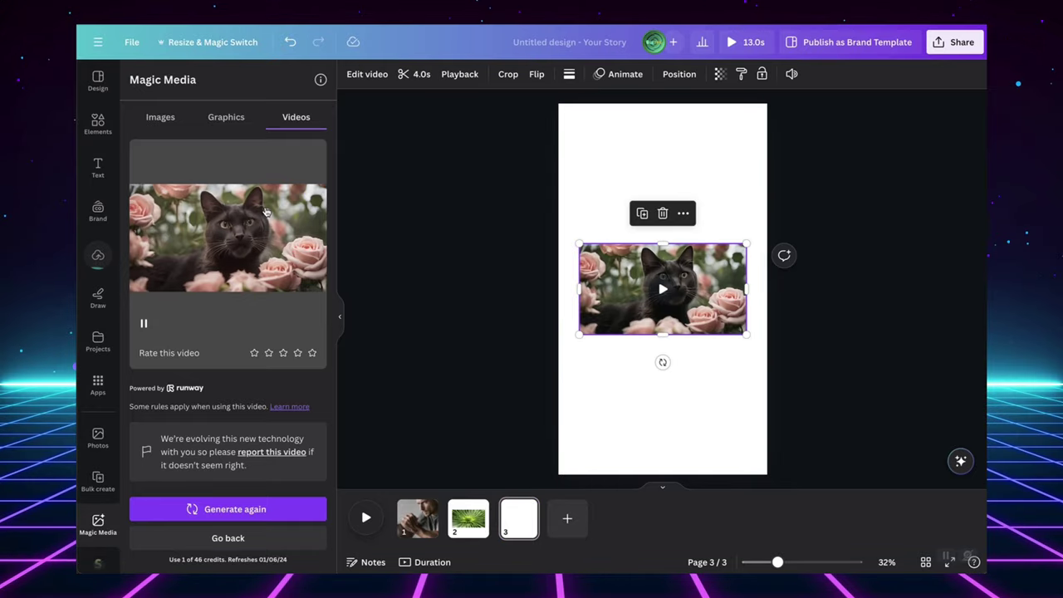
right_click(708, 283)
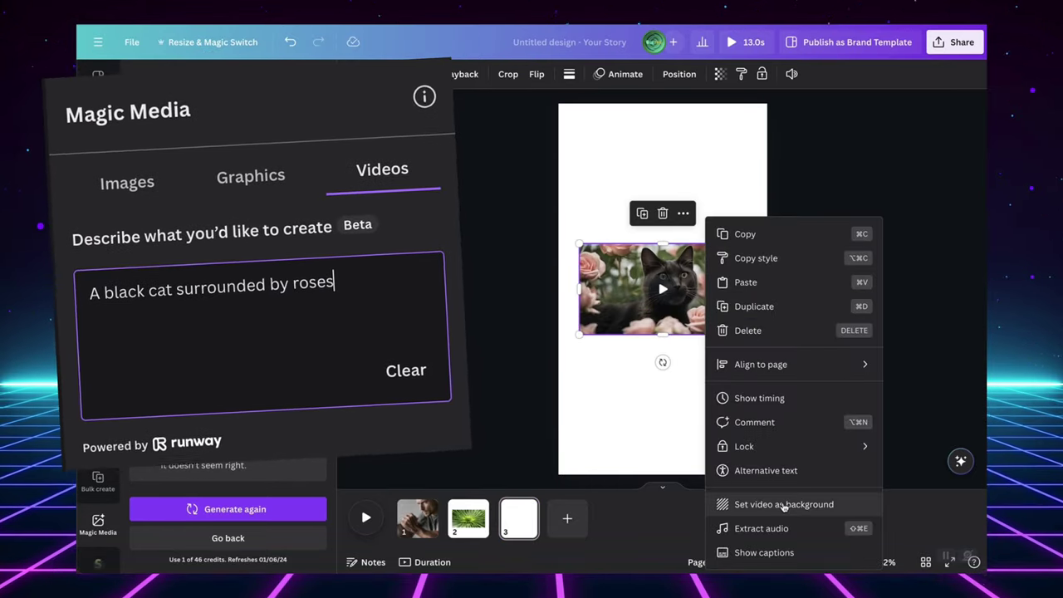
left_click(784, 504)
left_click(663, 289)
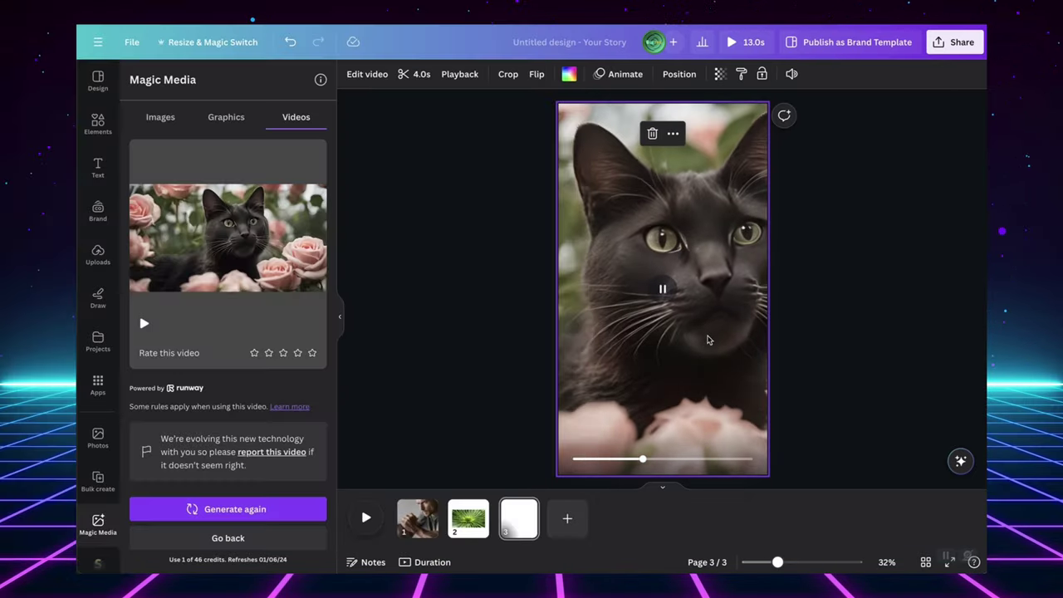
Detach the cat video, paste it into the landscape design, and make it the background.
right_click(656, 229)
left_click(698, 409)
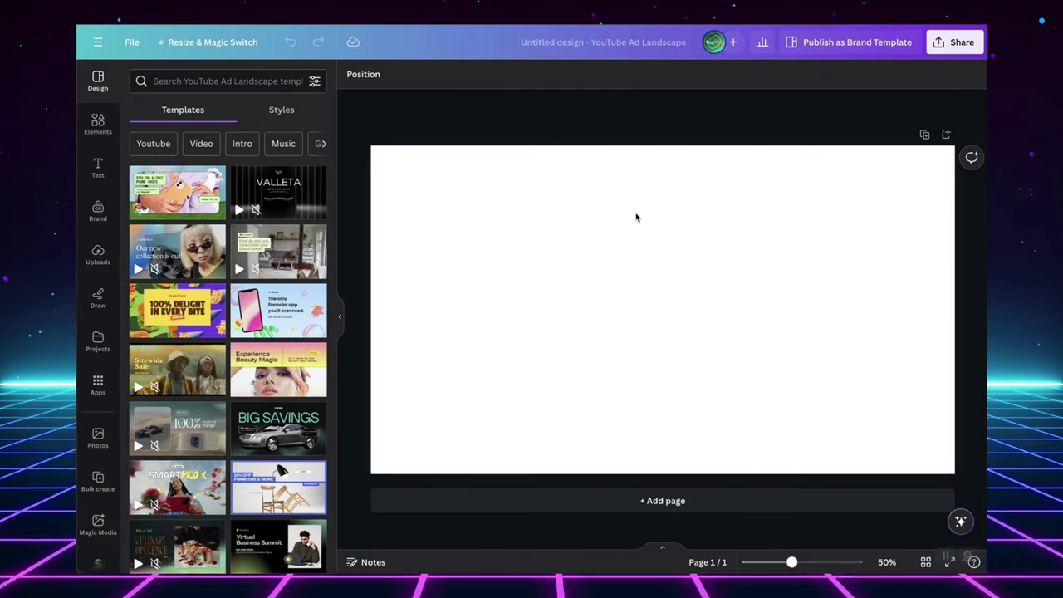
key("ctrl+v")
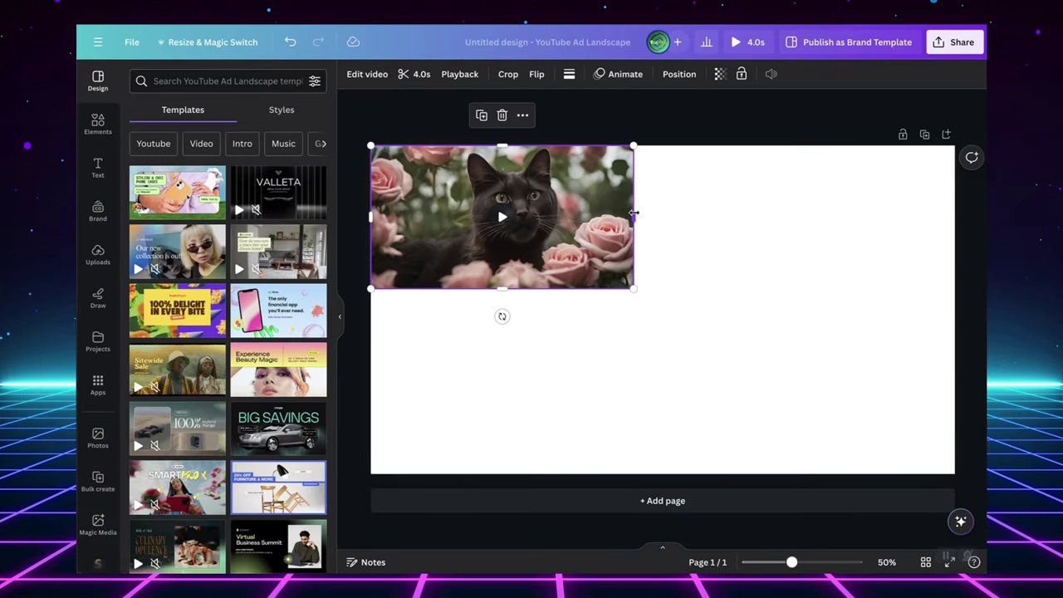
right_click(554, 223)
left_click(631, 483)
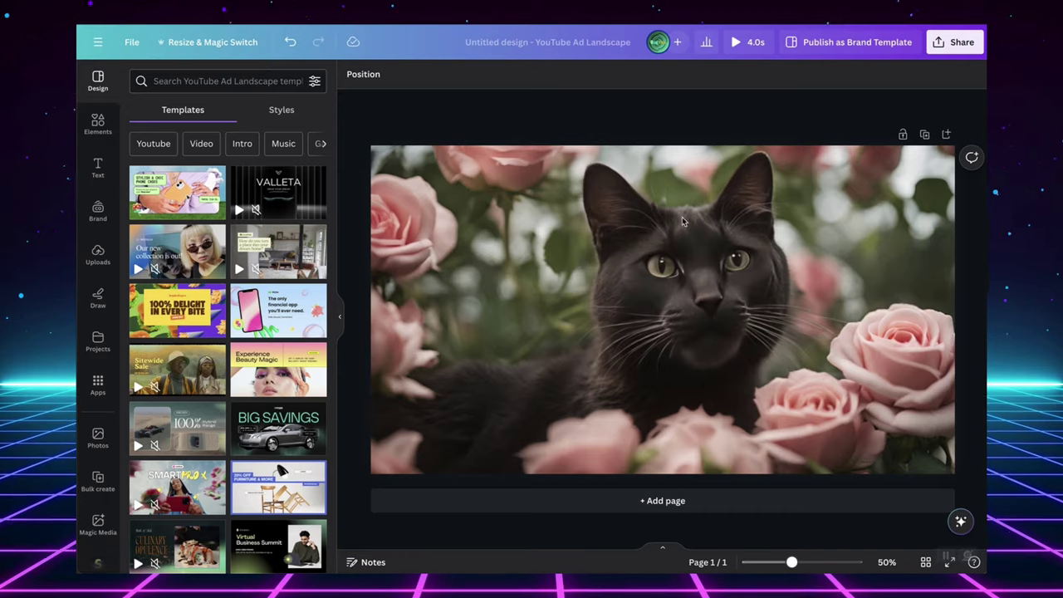
Scroll down the Magic Studio page to Magic Expand and launch its Eiffel Tower demo on page 11.
left_click(663, 301)
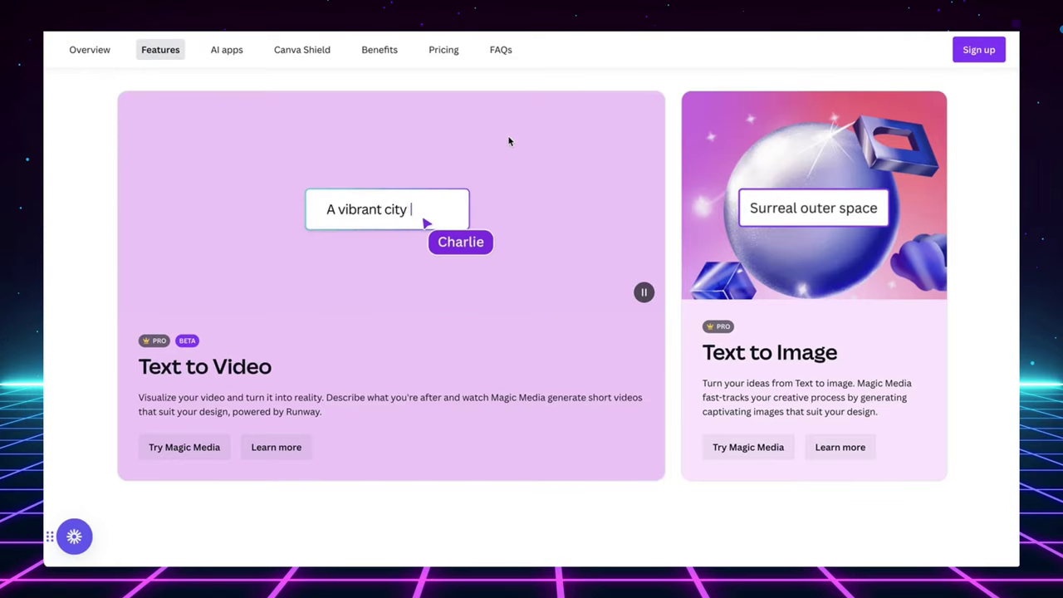
scroll(636, 466, "down", 2)
scroll(803, 338, "down", 2)
scroll(803, 337, "down", 3)
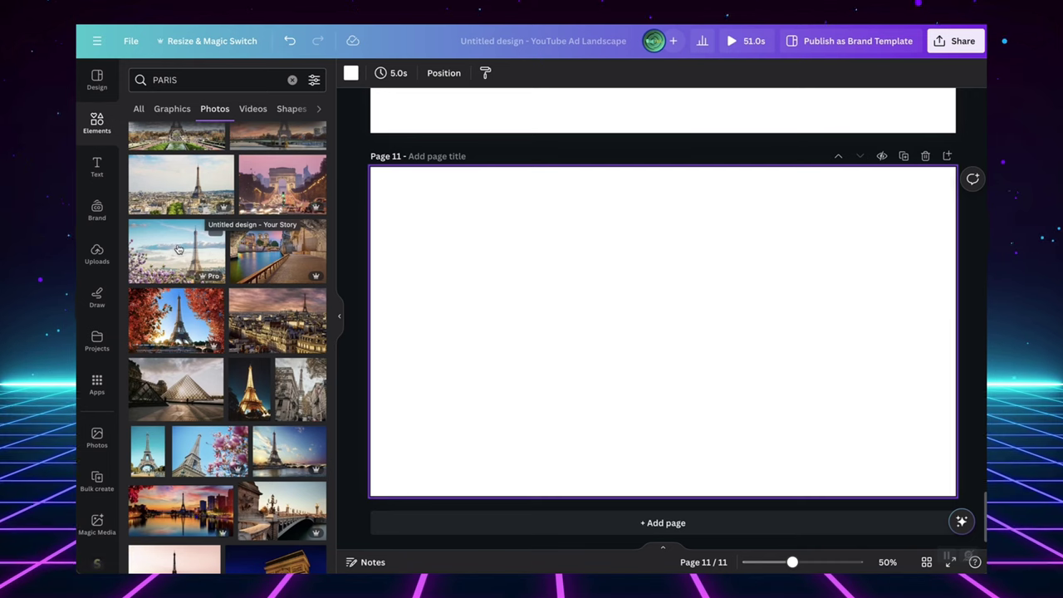
left_click(180, 250)
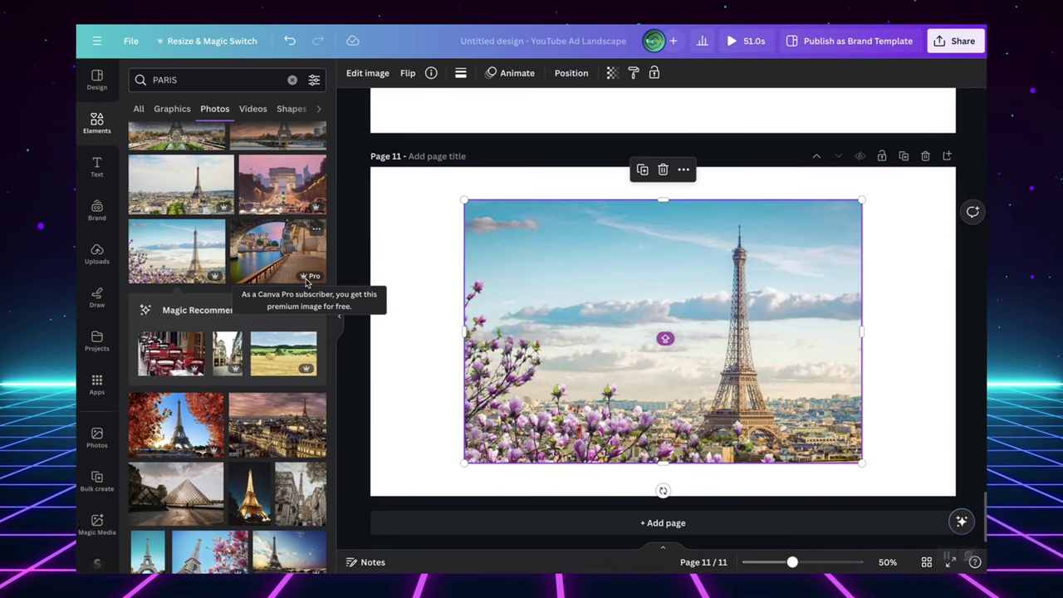
Shrink the Eiffel Tower photo and centre it horizontally on page 11.
mouse_move(464, 200)
left_mouse_down()
mouse_move(589, 343)
mouse_move(626, 308)
left_mouse_up()
left_click_drag(704, 421, 622, 418)
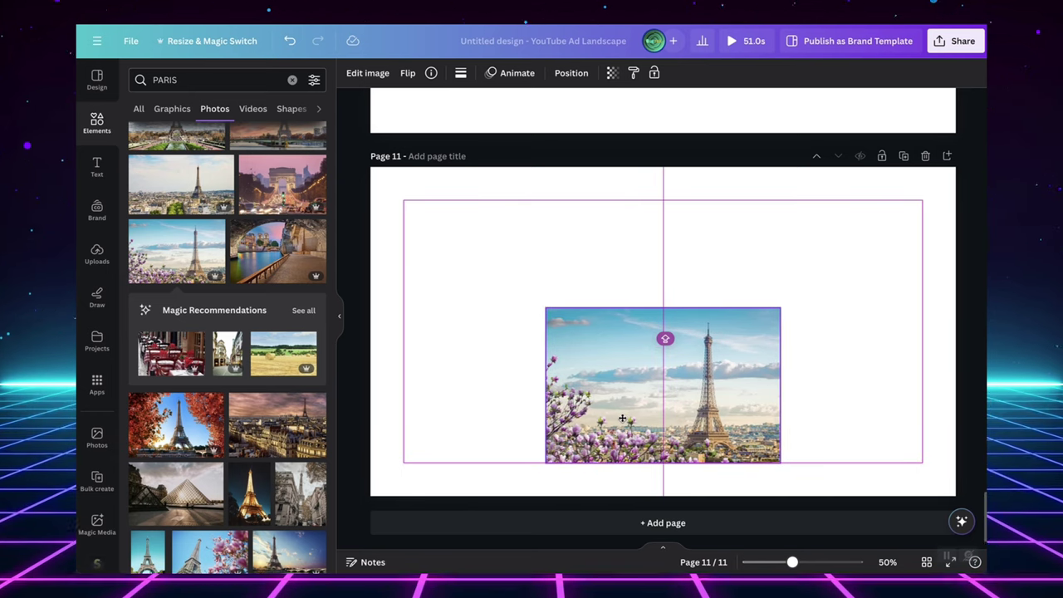
left_click(551, 481)
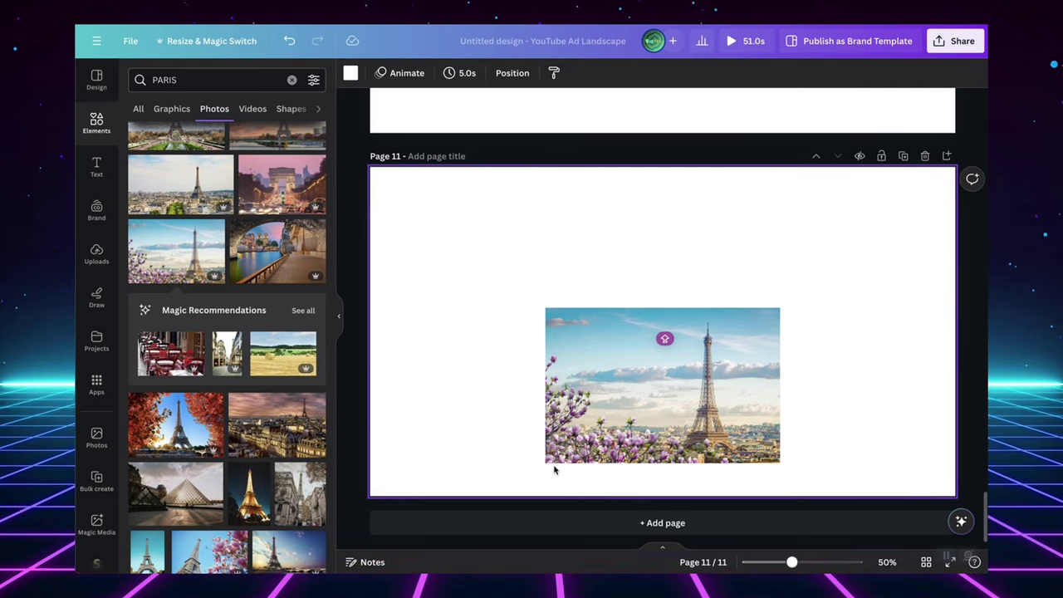
left_click(605, 369)
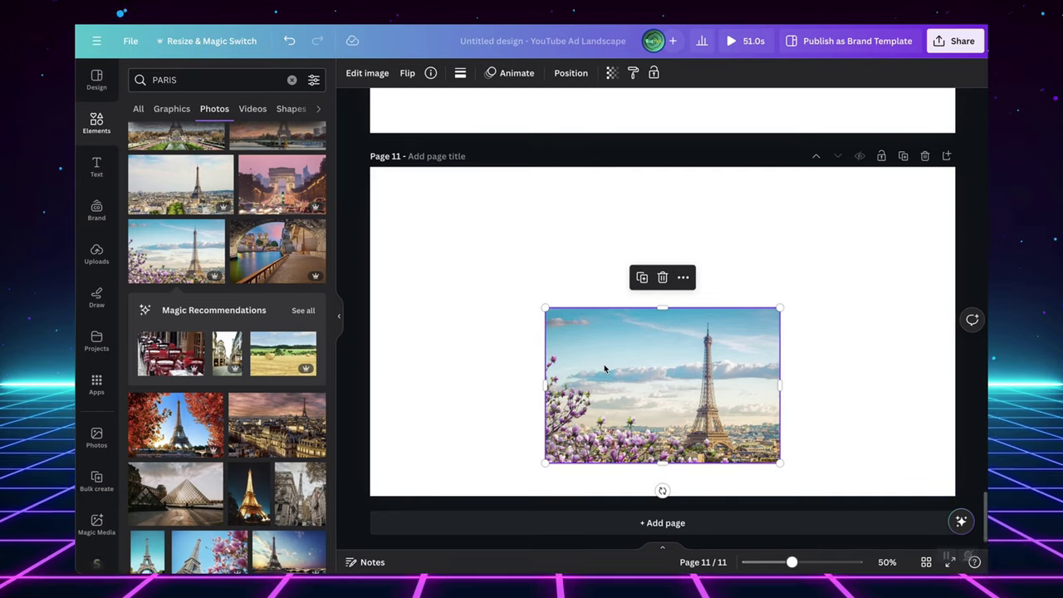
Set up a 16:9 Magic Expand area stretched to fill the whole page.
left_click(369, 76)
left_click(302, 84)
left_click(264, 126)
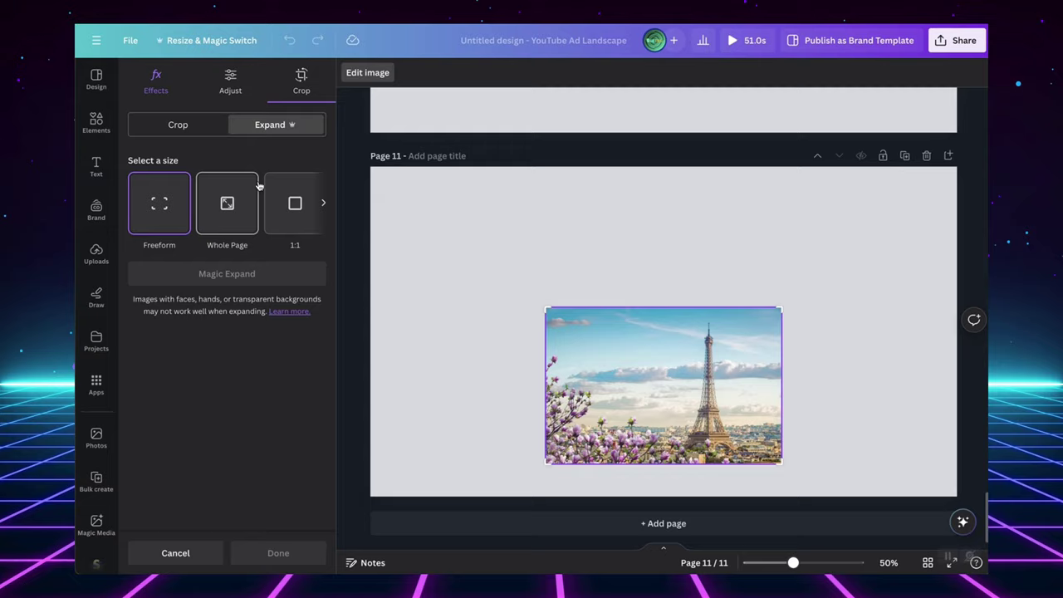
scroll(251, 219, "right", 3)
left_click(221, 216)
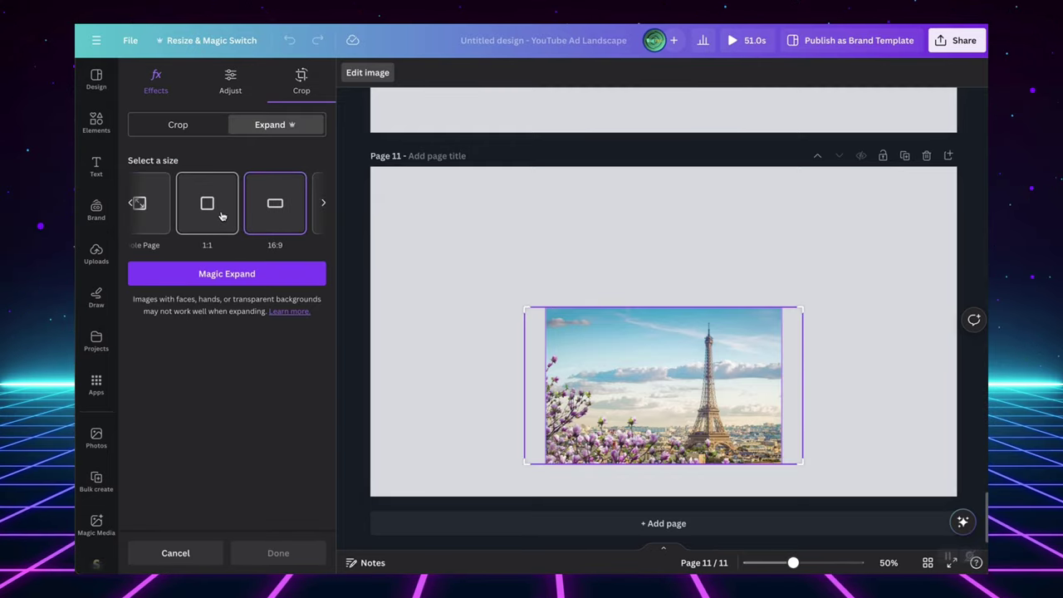
left_click_drag(397, 149, 408, 155)
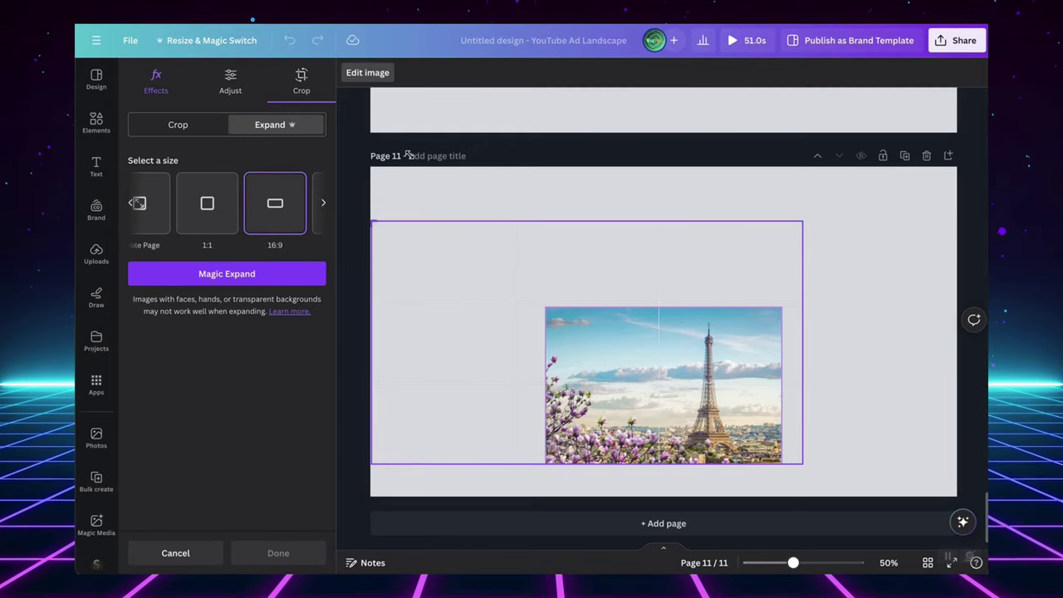
left_click_drag(800, 212, 934, 230)
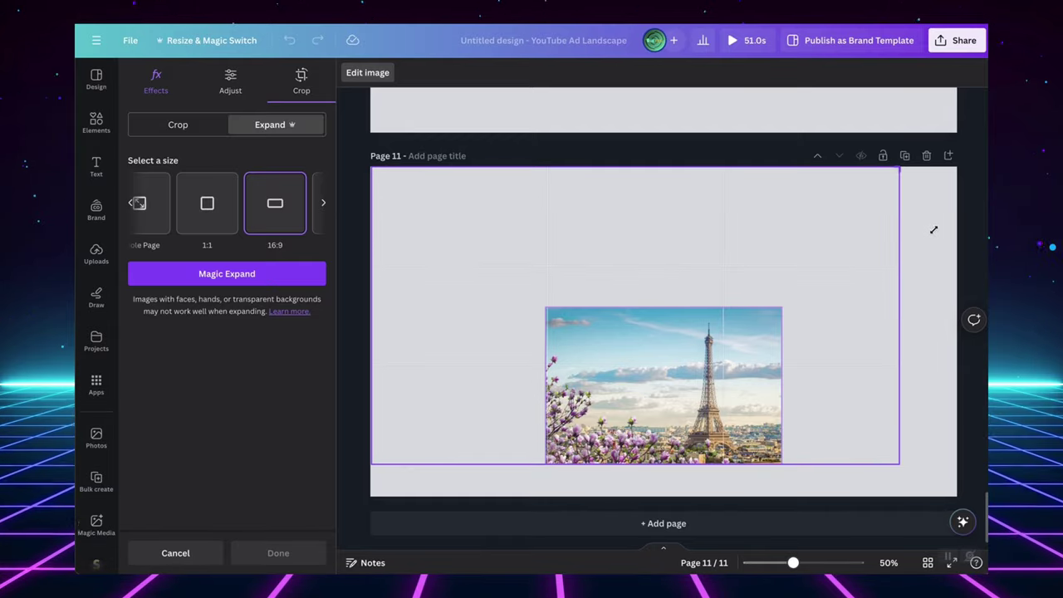
left_click_drag(893, 464, 953, 507)
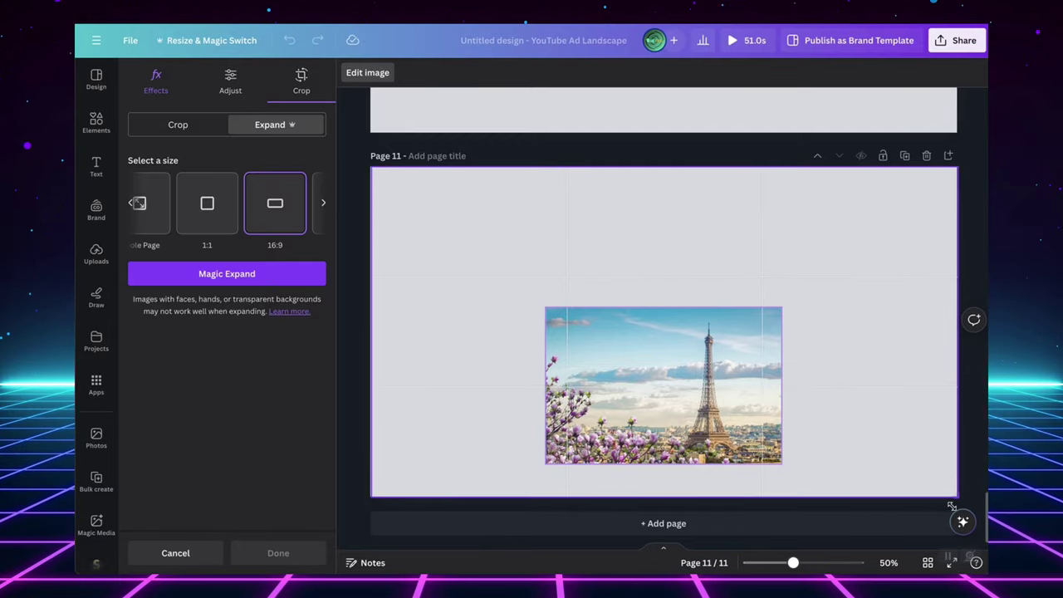
left_click_drag(369, 494, 368, 494)
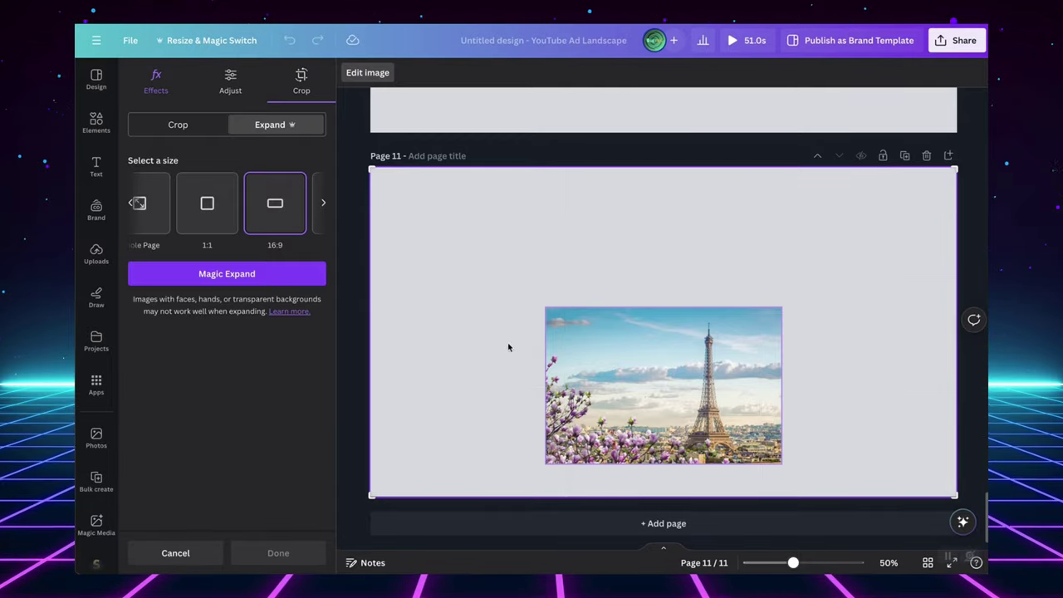
Generate the expanded Paris image and preview the cloudy, tree-framed and other variants.
left_click(274, 271)
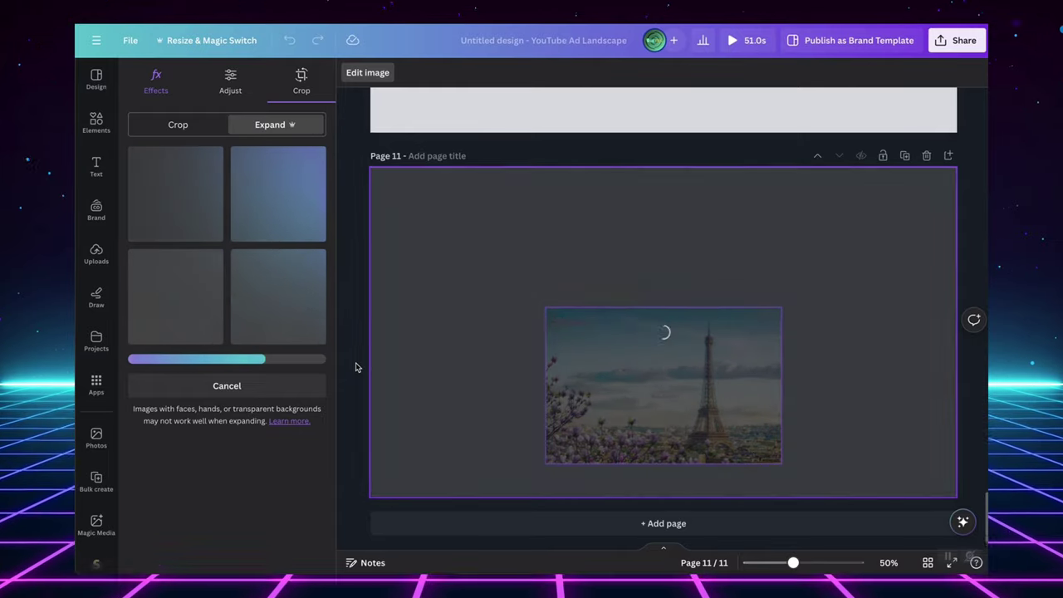
left_click(278, 200)
left_click(191, 314)
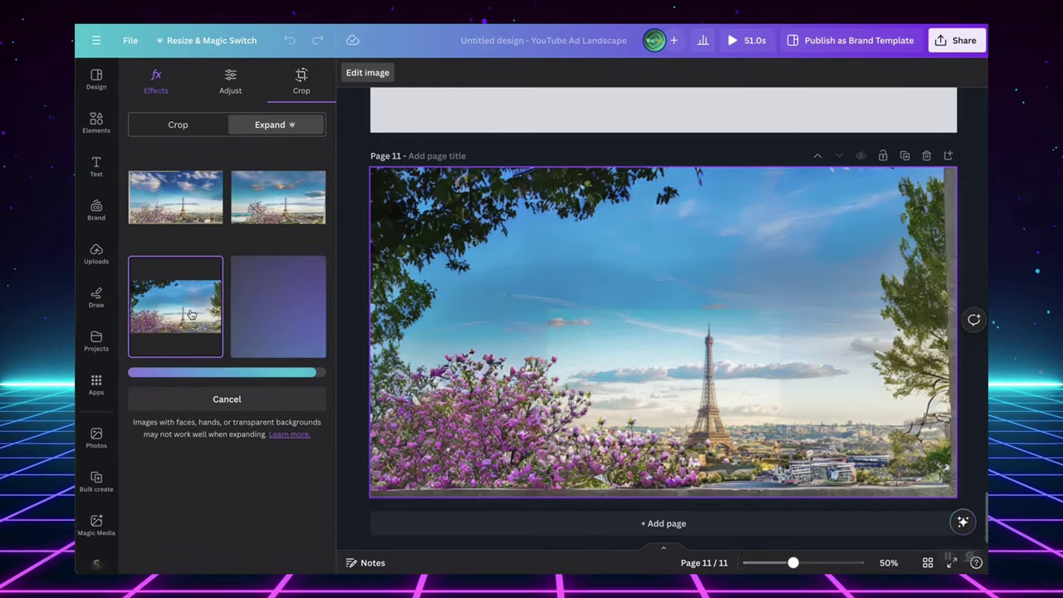
left_click(266, 322)
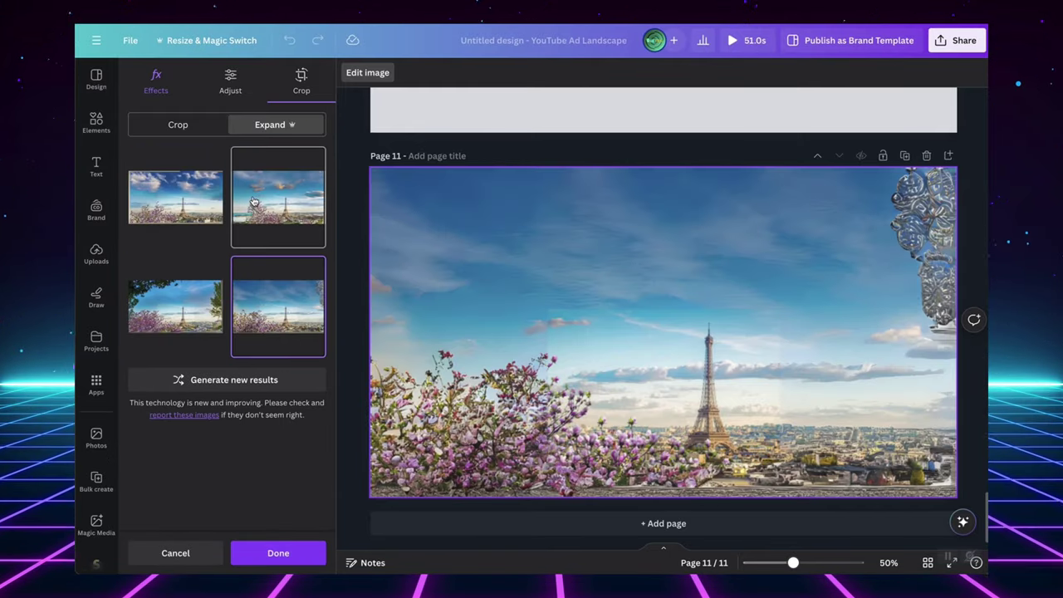
left_click(184, 293)
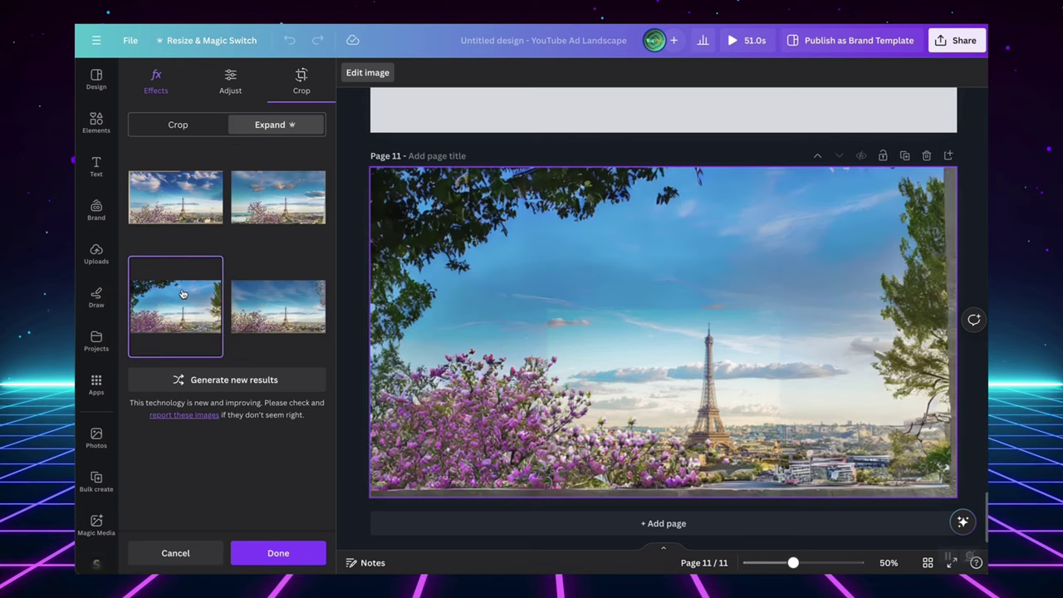
left_click(279, 223)
Apply the cloudy-sky expansion, then enlarge, outline and reposition the overlaid Eiffel photo.
left_click(279, 326)
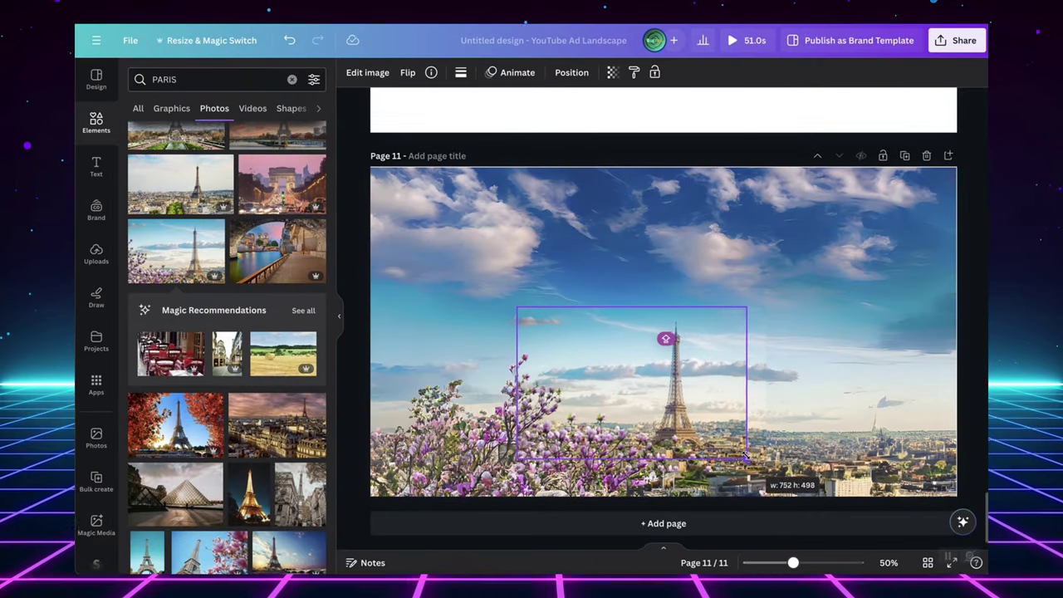
left_click_drag(716, 439, 768, 473)
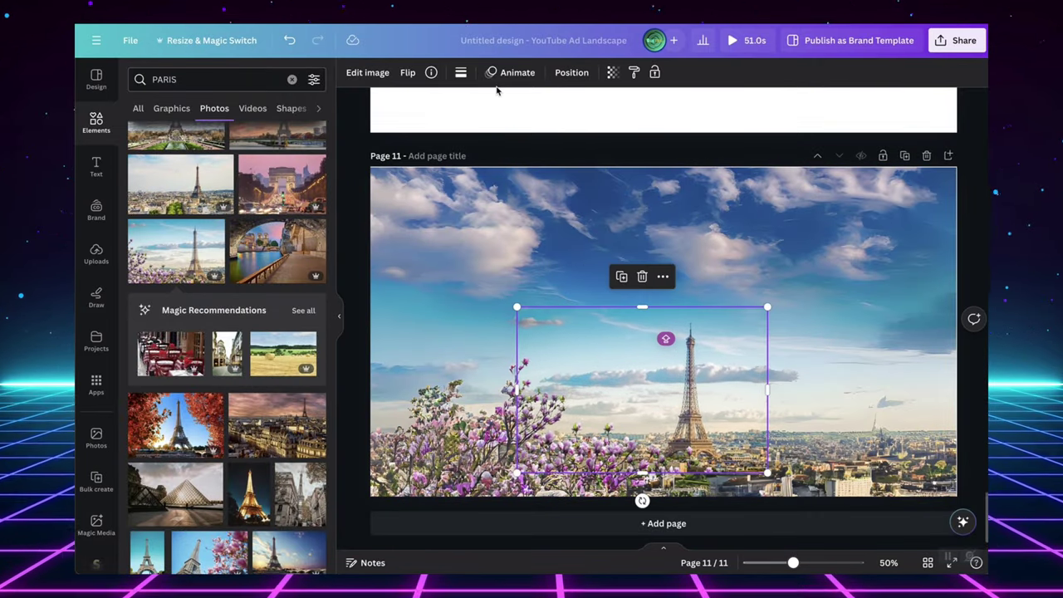
left_click(361, 73)
left_click(159, 453)
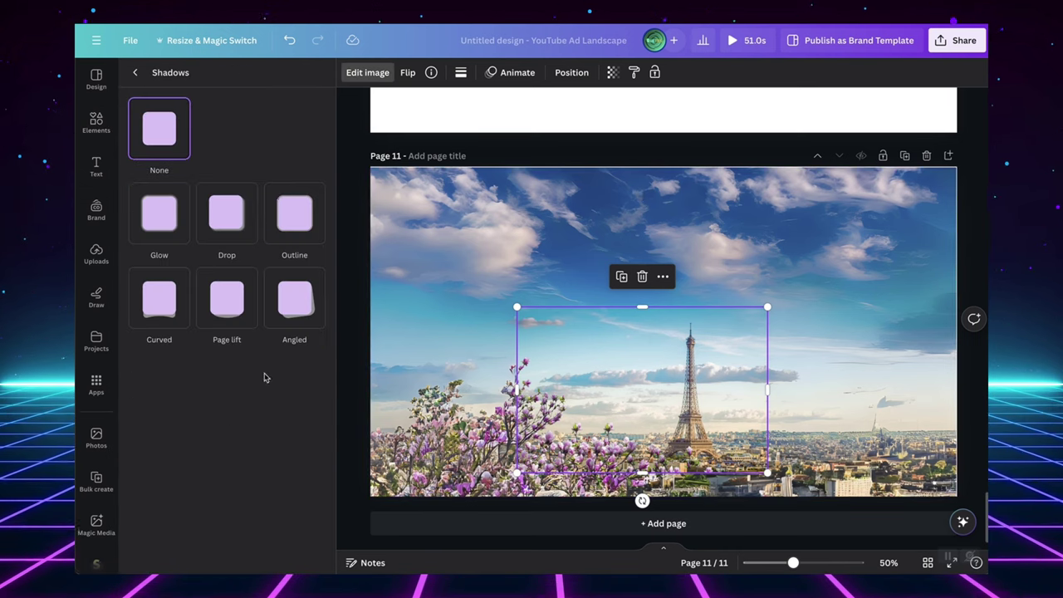
left_click(294, 213)
left_click(795, 261)
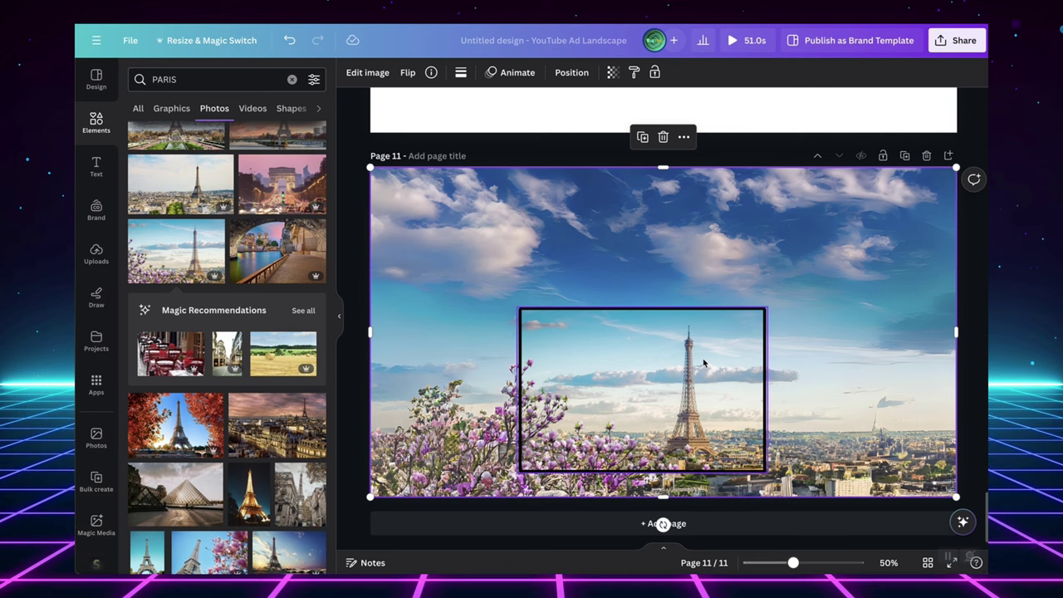
mouse_move(704, 363)
left_mouse_down()
mouse_move(818, 363)
mouse_move(910, 174)
mouse_move(812, 237)
mouse_move(700, 357)
left_mouse_up()
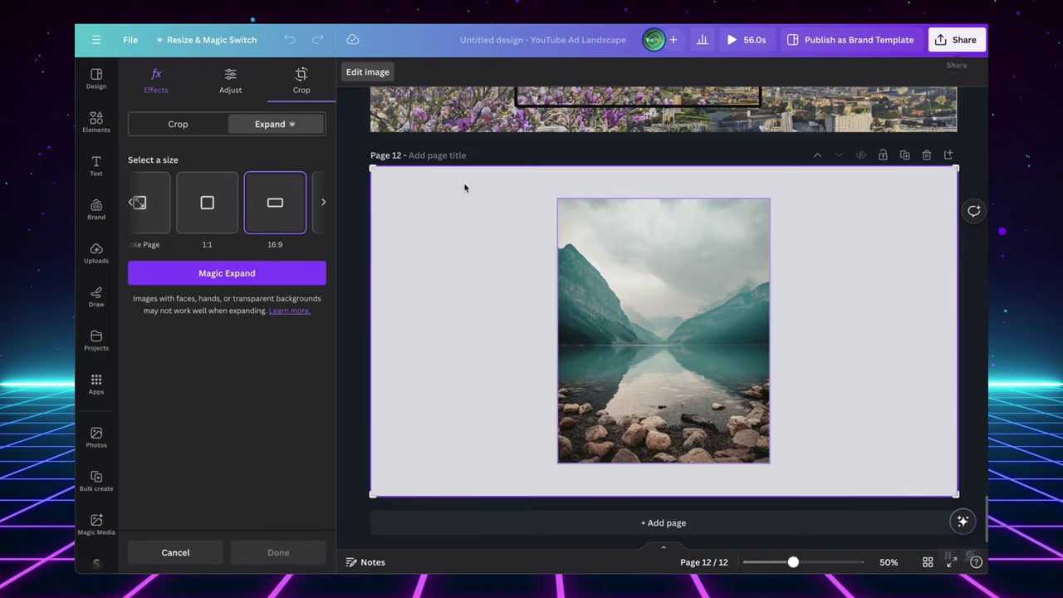
Expand the page 12 lake photo and pick the fourth result.
left_click(282, 268)
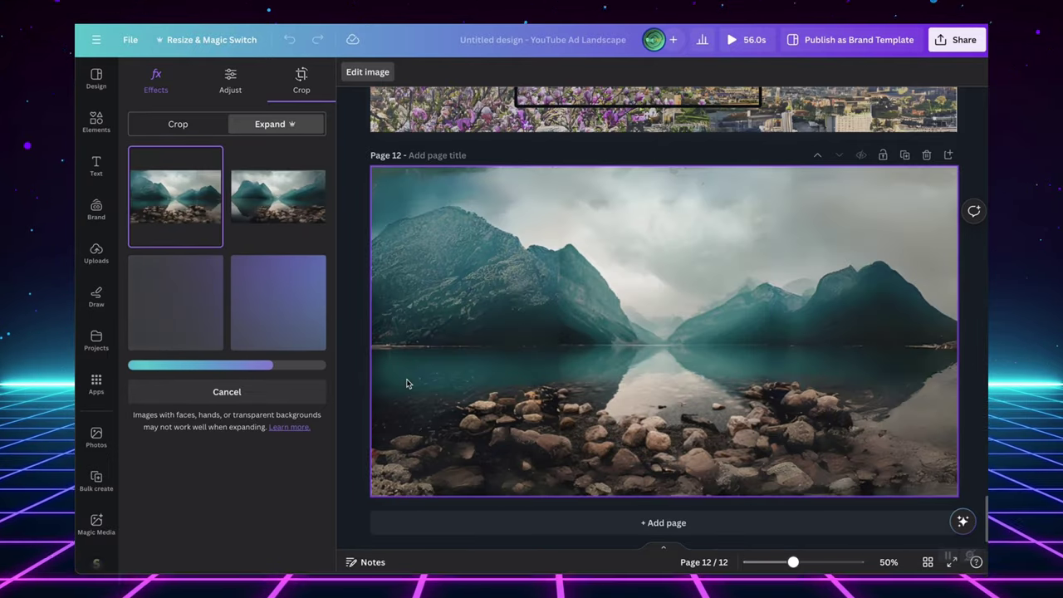
left_click(256, 211)
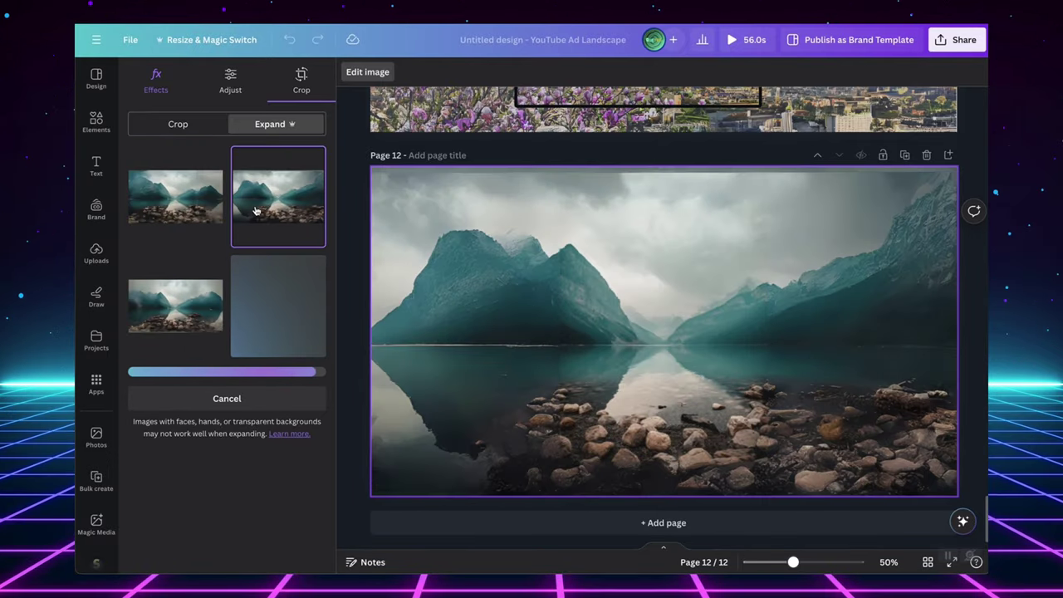
left_click(176, 302)
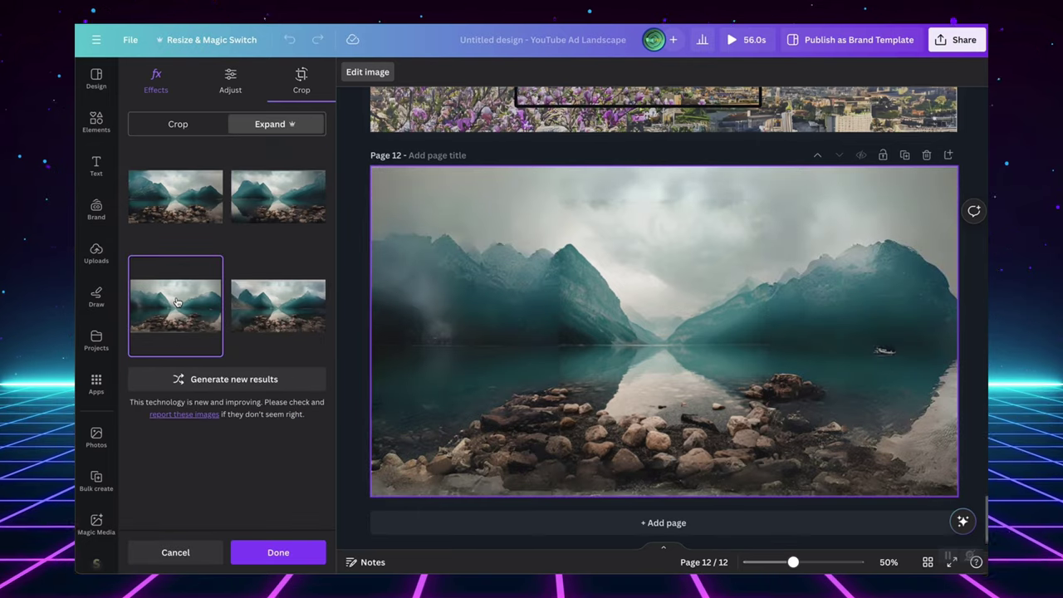
left_click(252, 312)
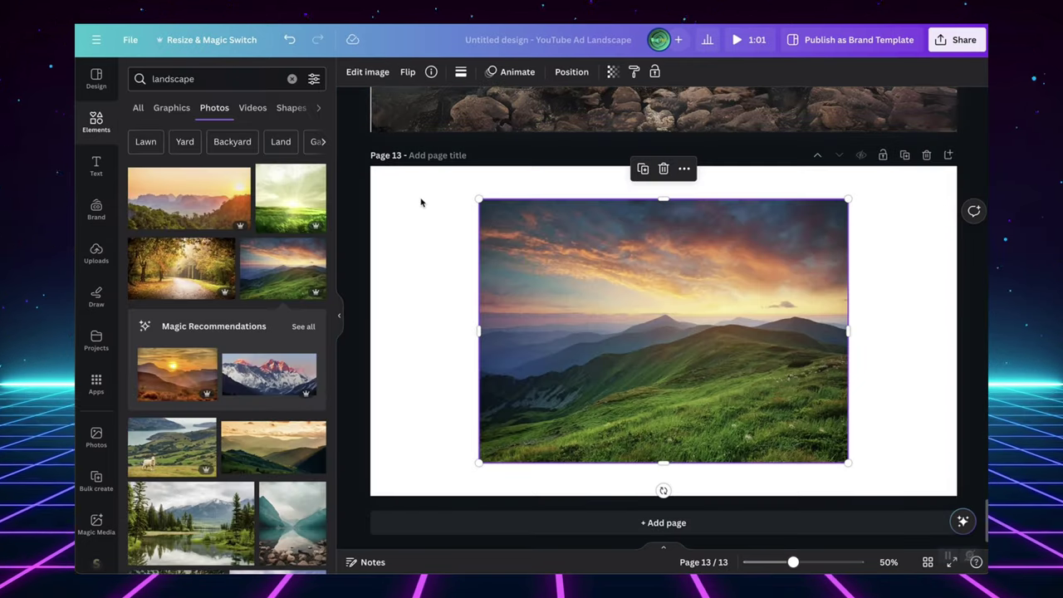
Expand the page 13 sunset hills photo to 16:9 and preview its results.
left_click(366, 73)
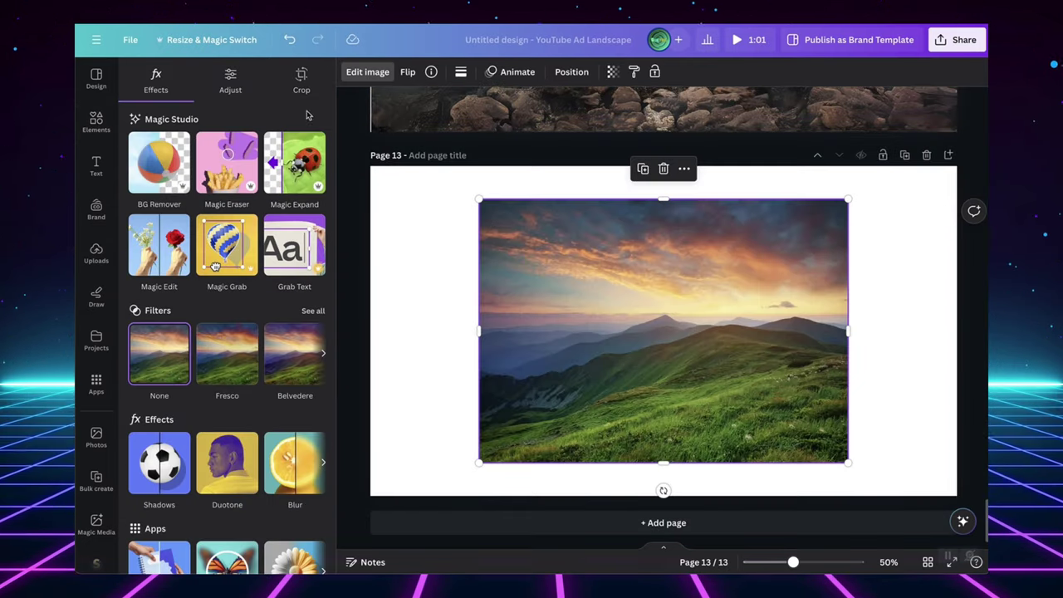
left_click(301, 79)
left_click(275, 124)
left_click(218, 204)
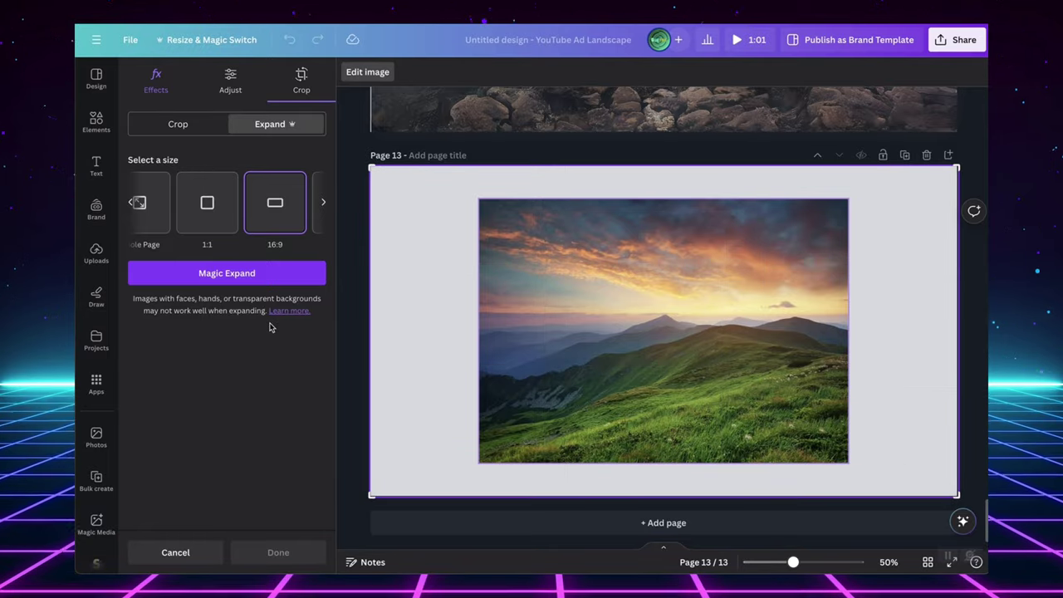
left_click(250, 274)
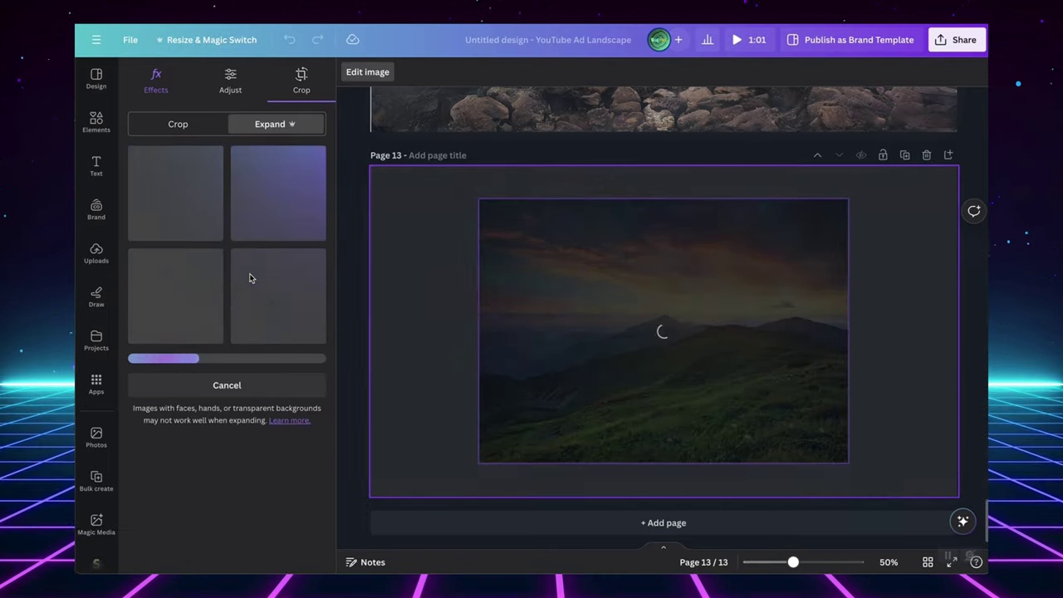
left_click(245, 187)
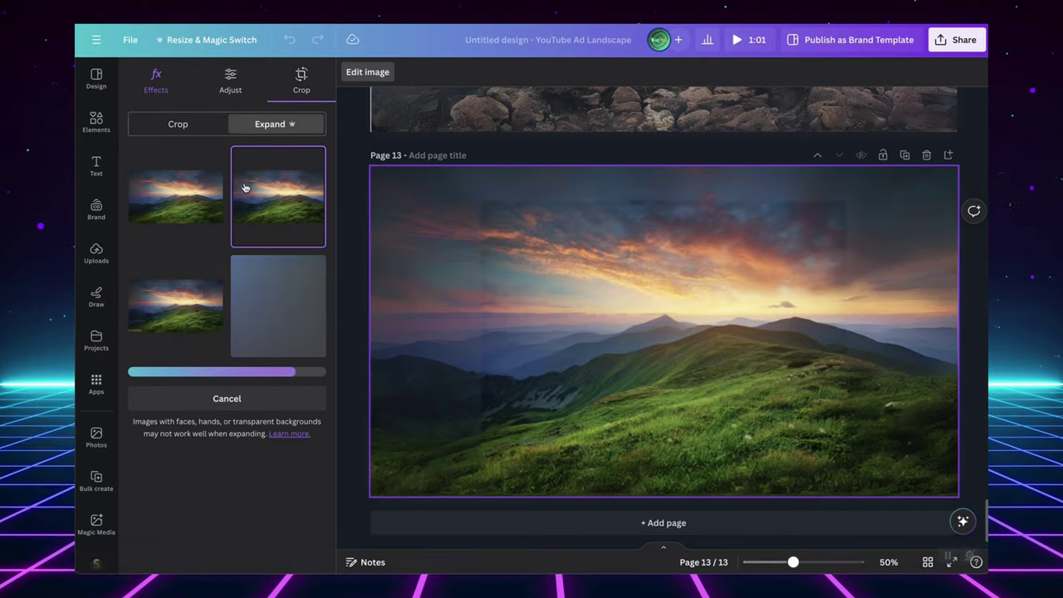
left_click(175, 304)
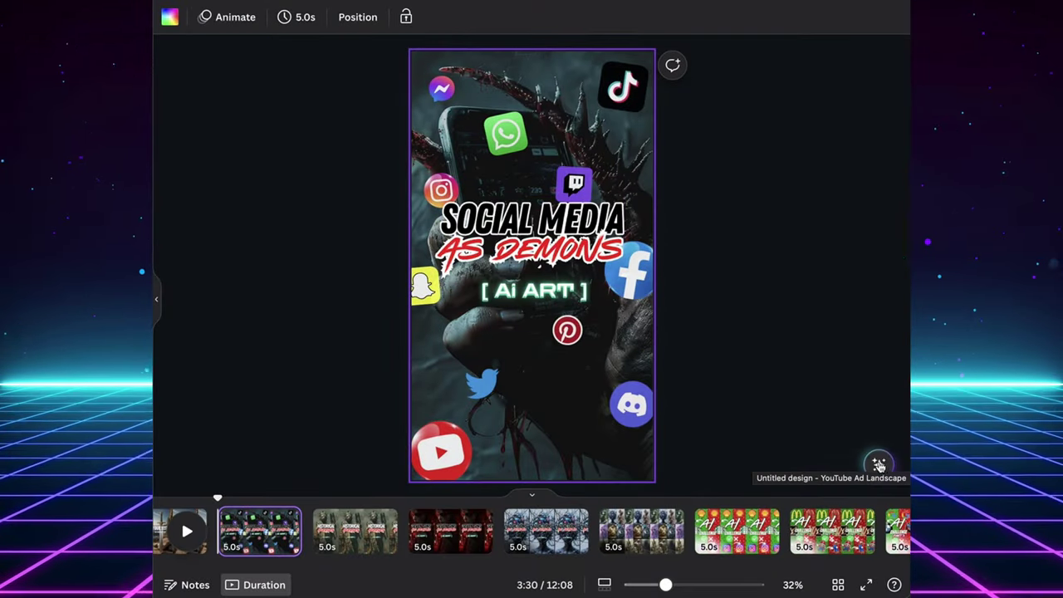
Dismiss the magic quick actions and select the 'SOCIAL MEDIA AS DEMONS' design on the home screen.
left_click(879, 465)
left_click(338, 302)
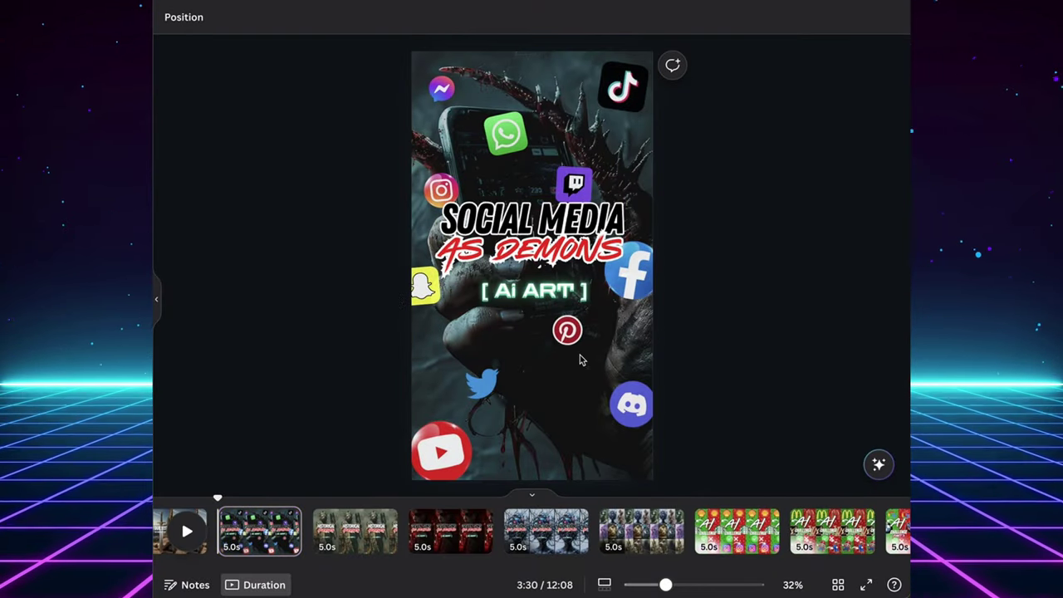
left_click(549, 287)
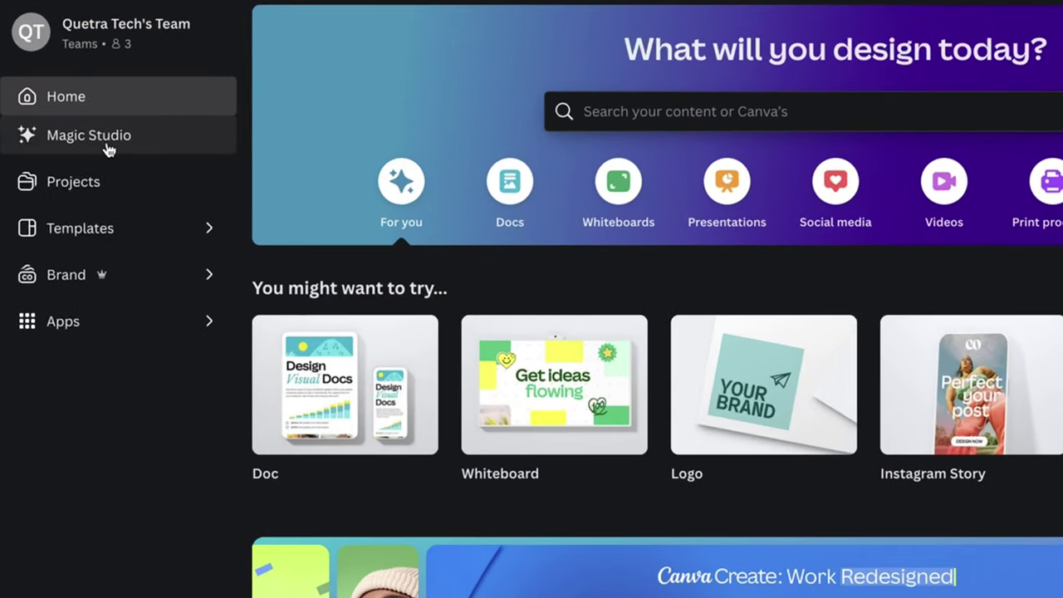
Open the Try Magic Write design and have Magic Write improve the Kudos paragraph.
left_click(108, 146)
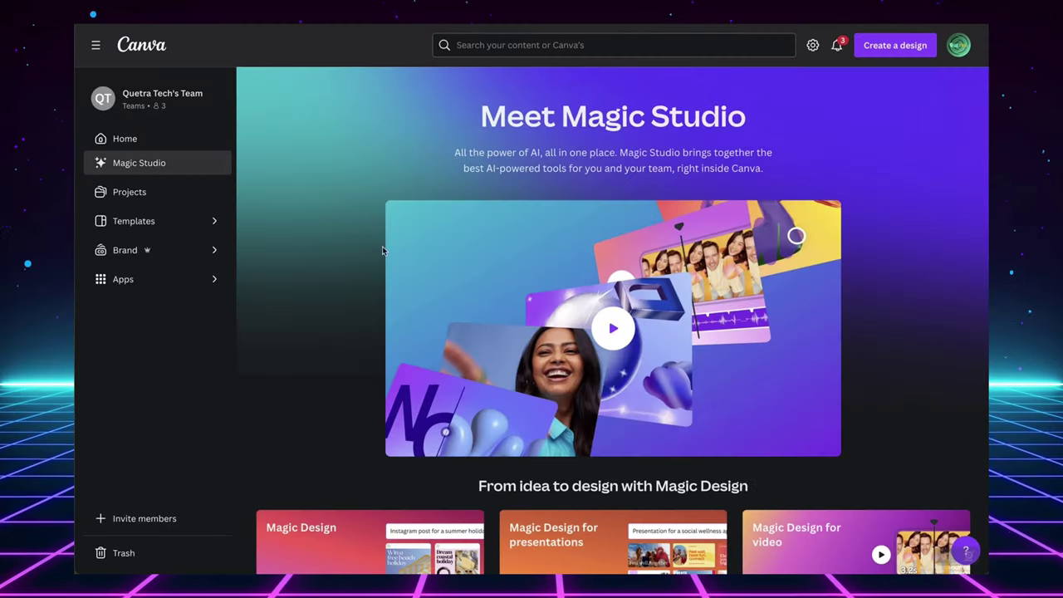
scroll(515, 432, "down", 2)
scroll(515, 449, "down", 3)
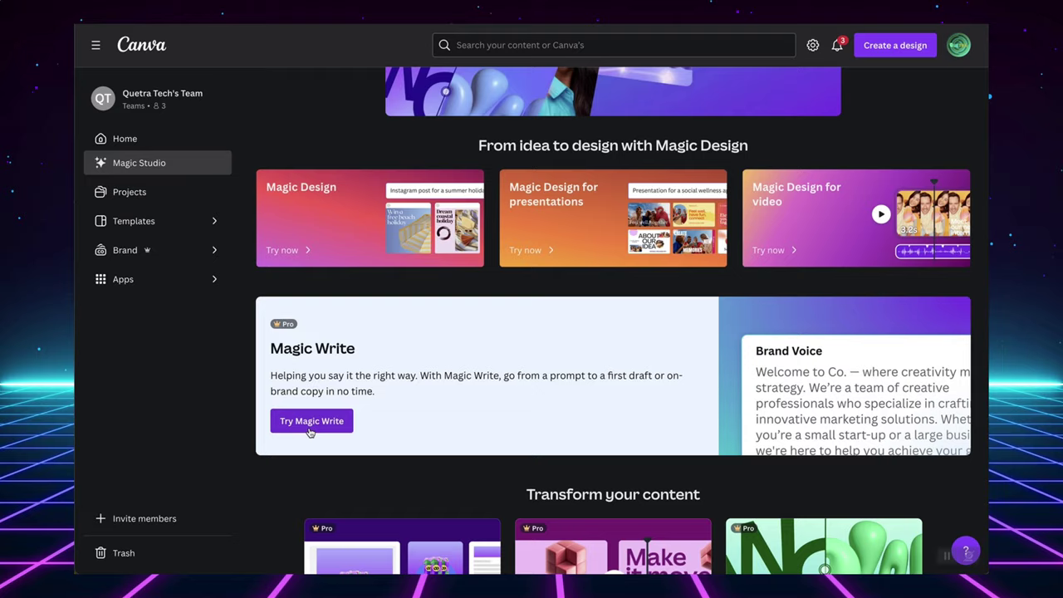
left_click(307, 427)
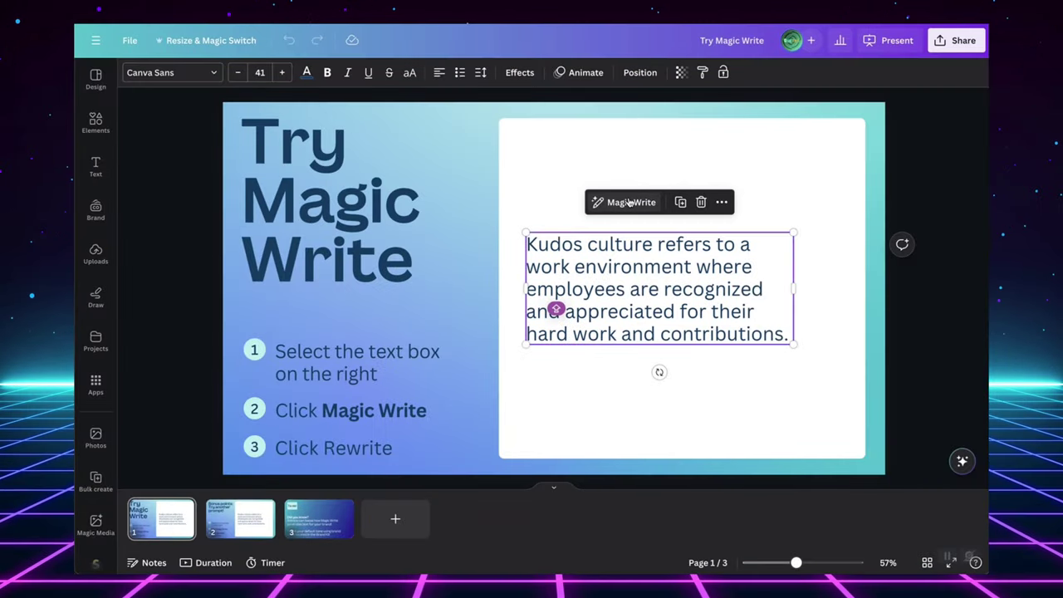
left_click(629, 202)
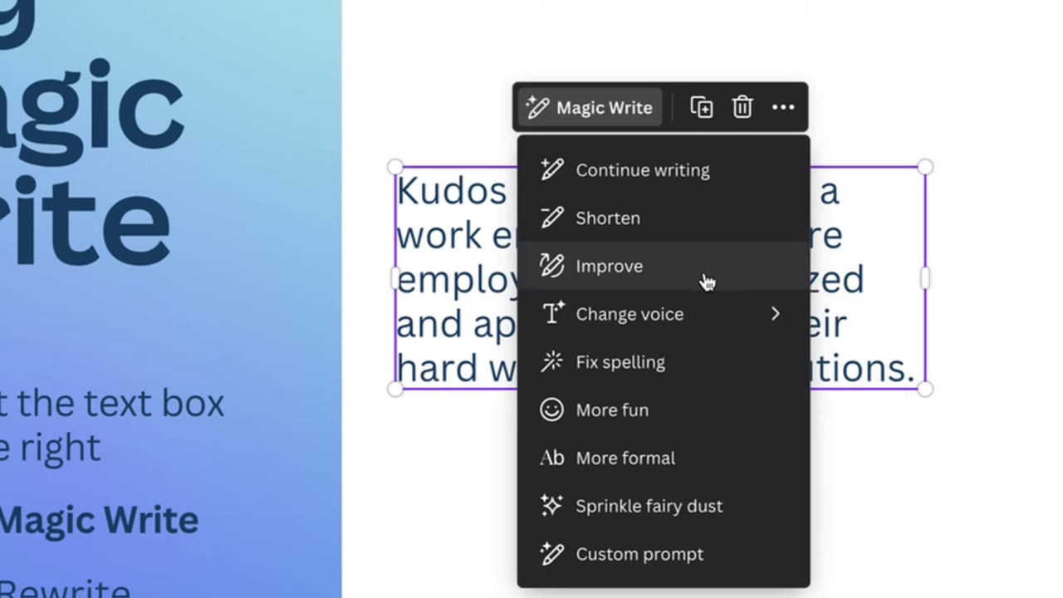
left_click(636, 511)
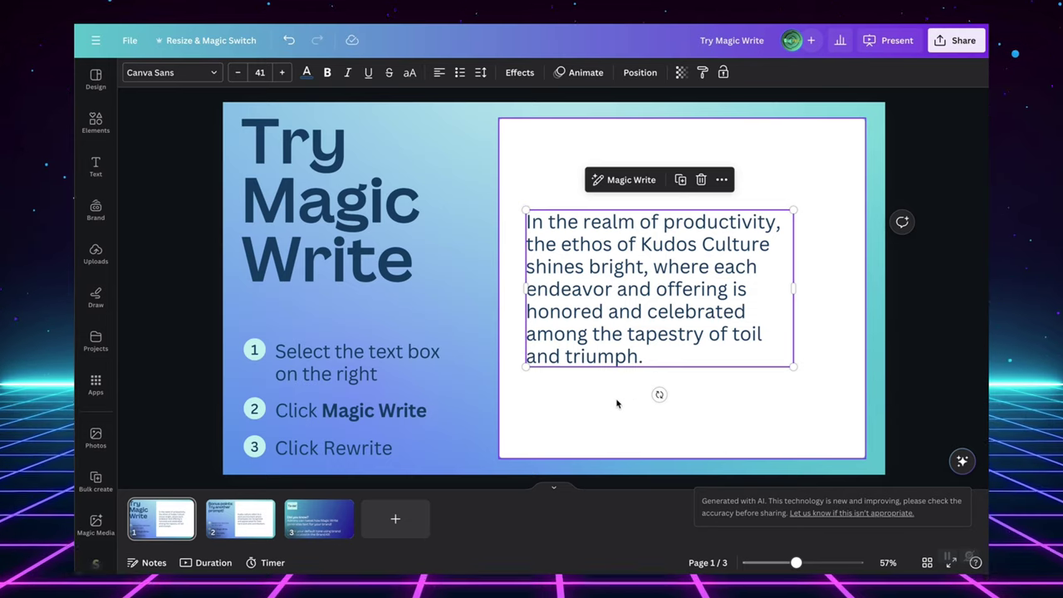
On the Bonus points page, rewrite the Kudos culture paragraph with Sprinkle fairy dust.
left_click(238, 520)
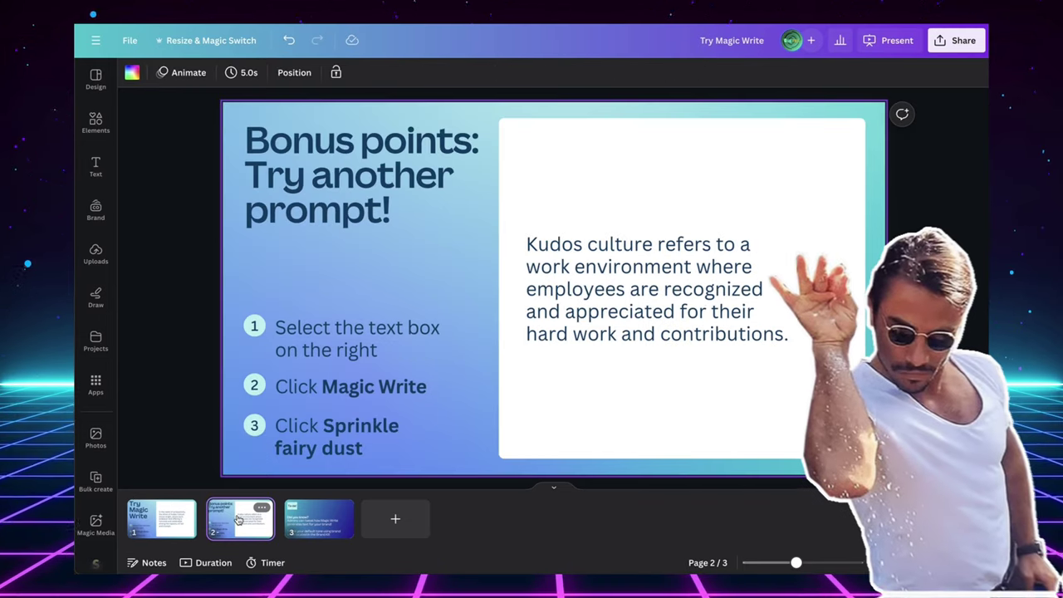
left_click(553, 309)
left_click(630, 202)
left_click(650, 404)
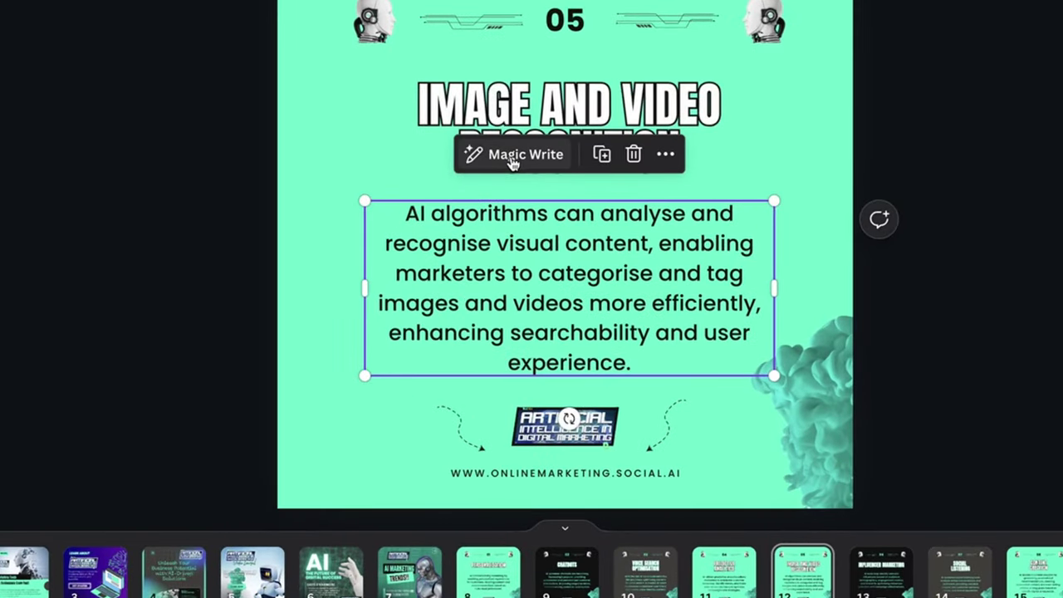
left_click(514, 158)
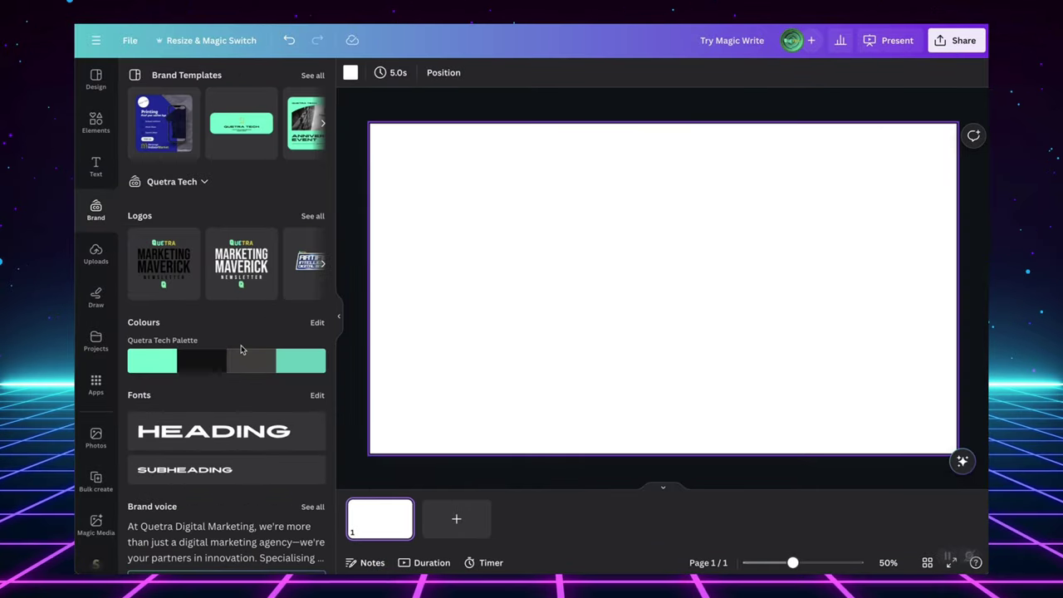
Prompt Magic Write for a presentation on the top 10 AI tools for content creators.
scroll(242, 350, "down", 3)
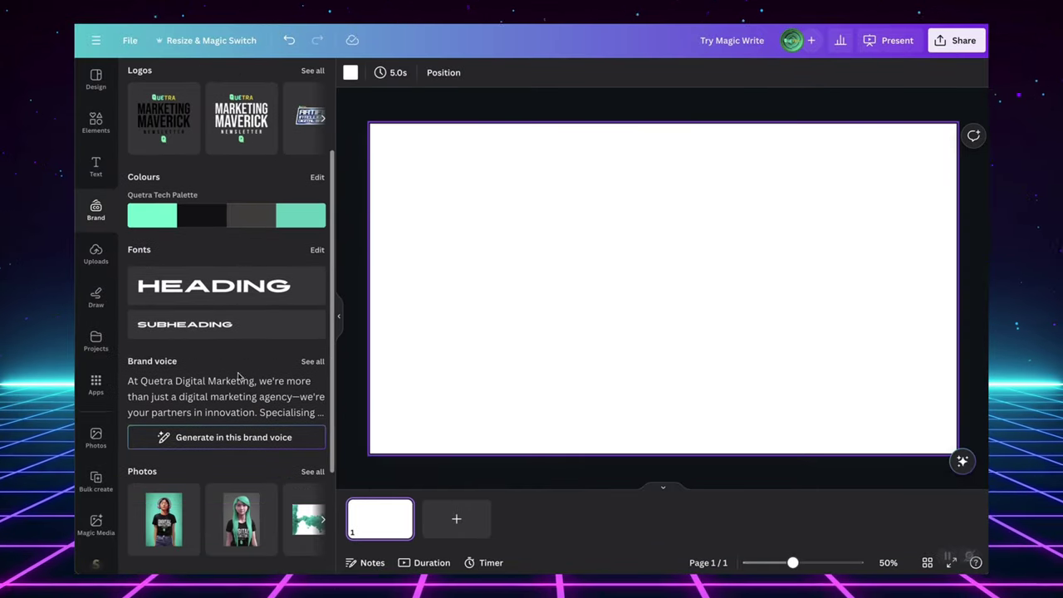
left_click(237, 438)
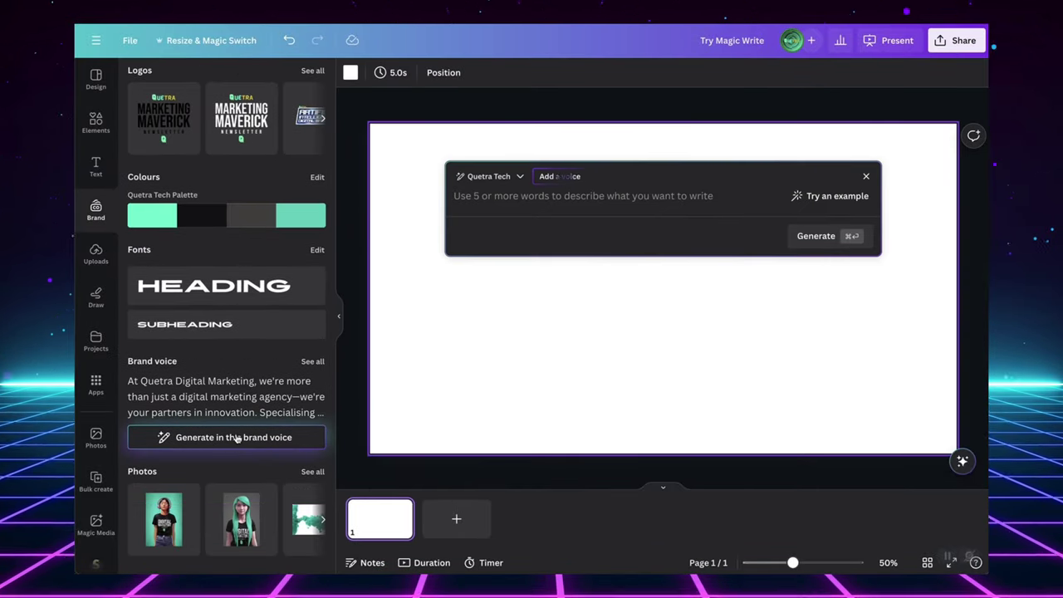
type("a presentation showcasing the data of the top 10 most used AI tools by")
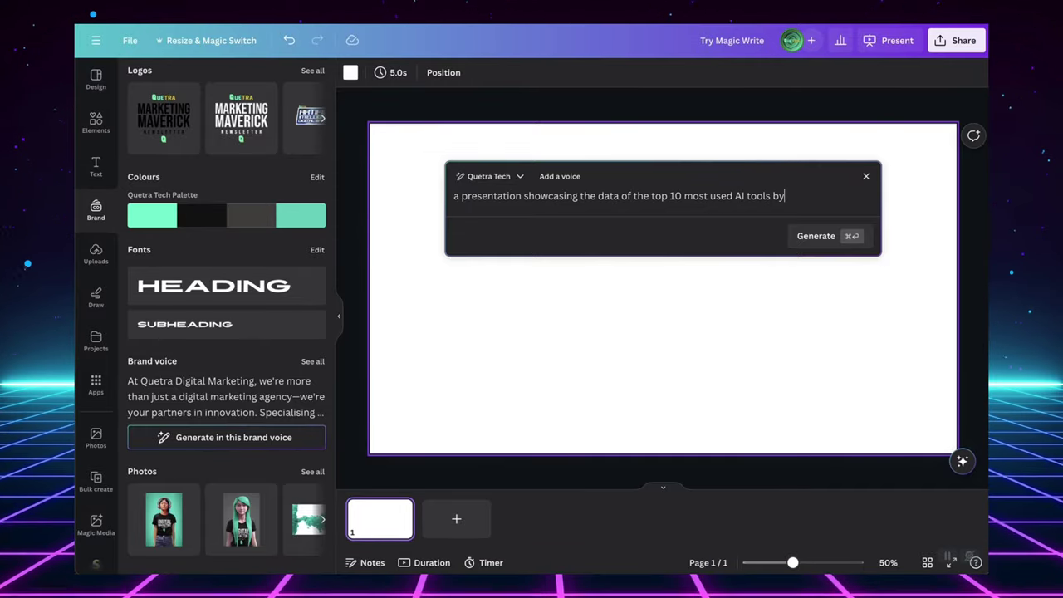
type("s")
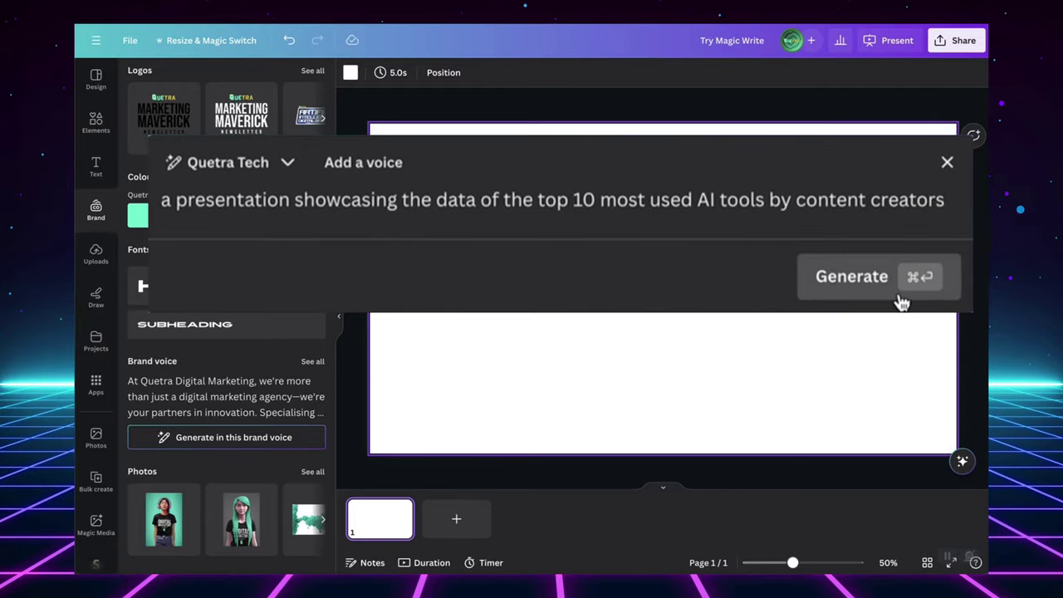
left_click(821, 247)
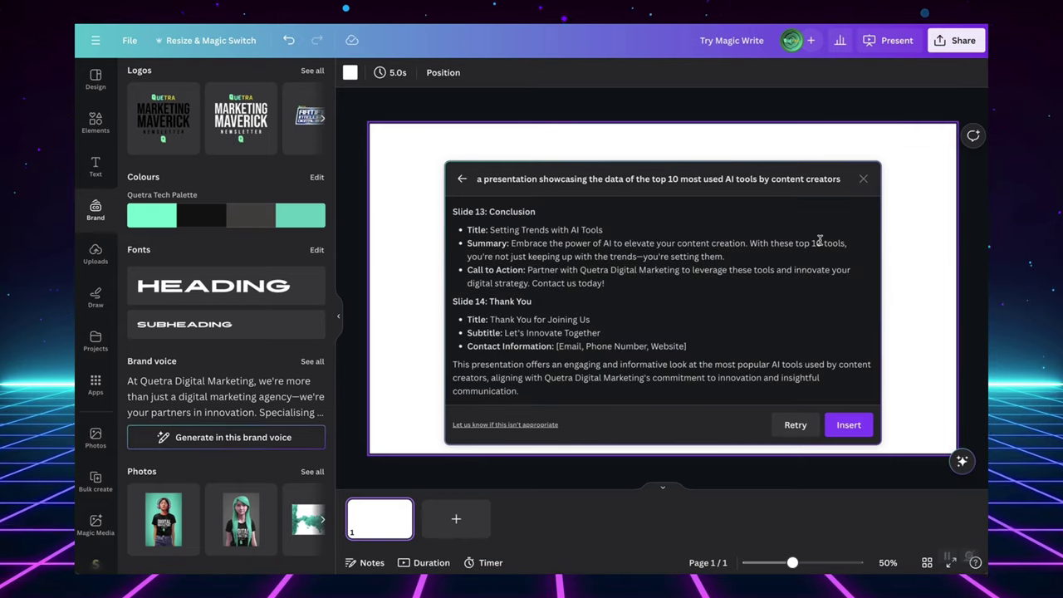
Review the generated 14-slide outline and insert it onto the blank page.
scroll(681, 265, "up", 2)
scroll(681, 266, "up", 3)
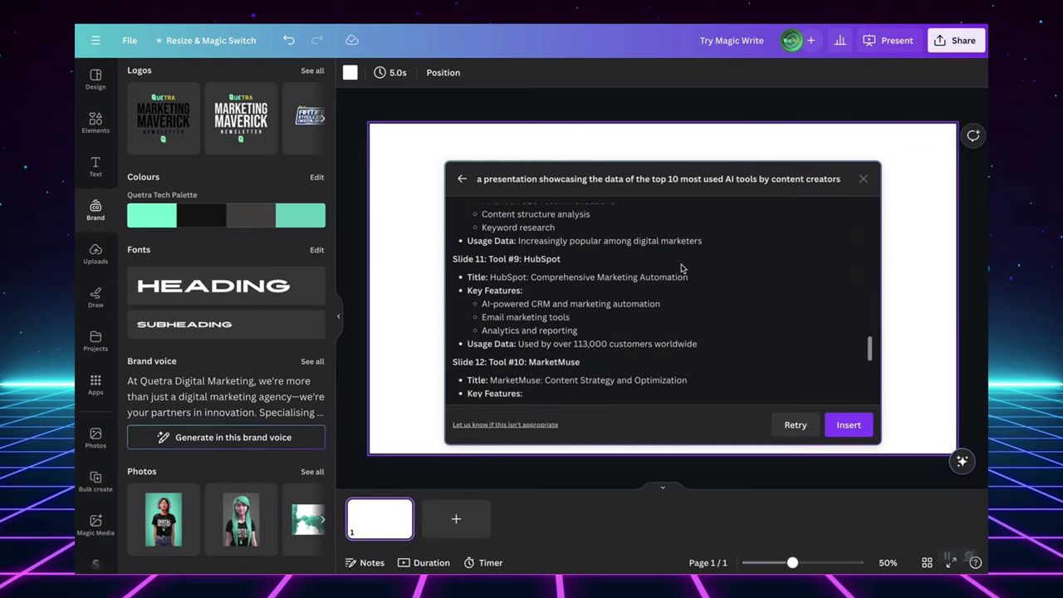
scroll(681, 265, "up", 3)
scroll(681, 268, "up", 3)
scroll(681, 268, "up", 3)
scroll(681, 267, "up", 3)
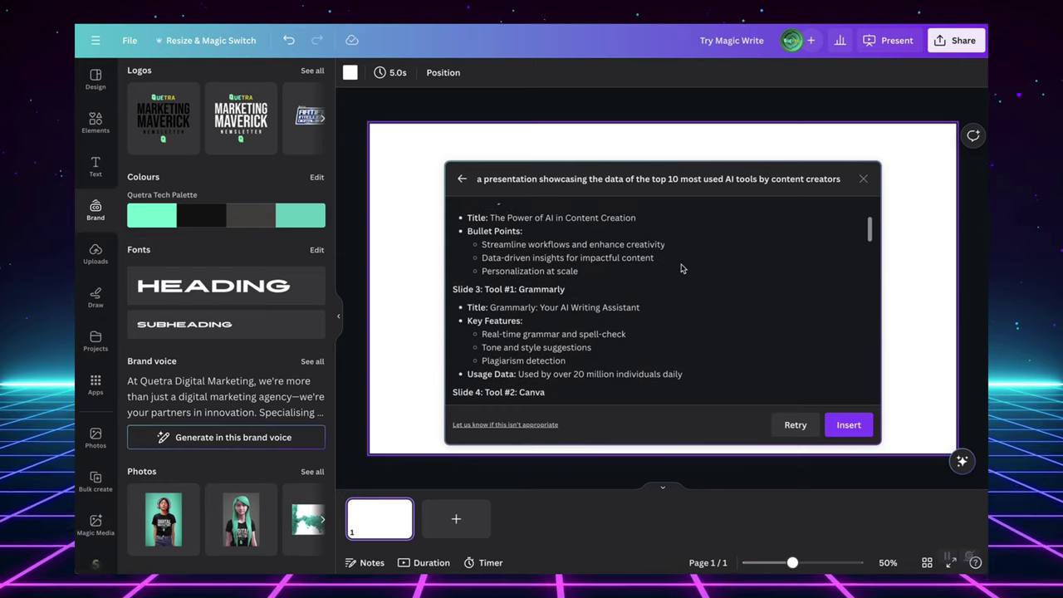
scroll(682, 268, "up", 2)
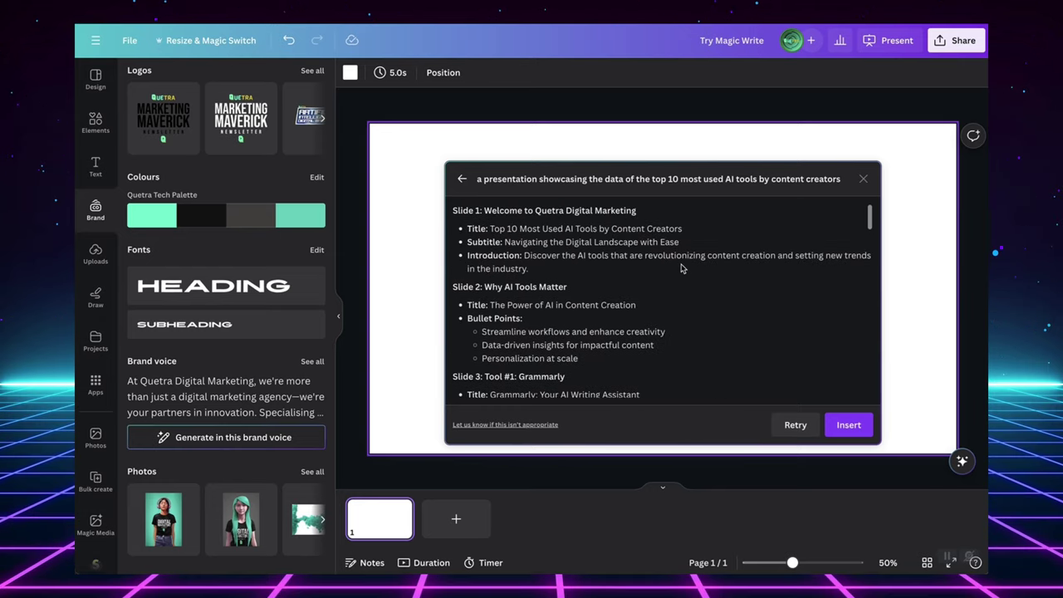
left_click(848, 426)
Add five blank pages and move each slide's outline text onto its own page.
left_click_drag(920, 154, 938, 133)
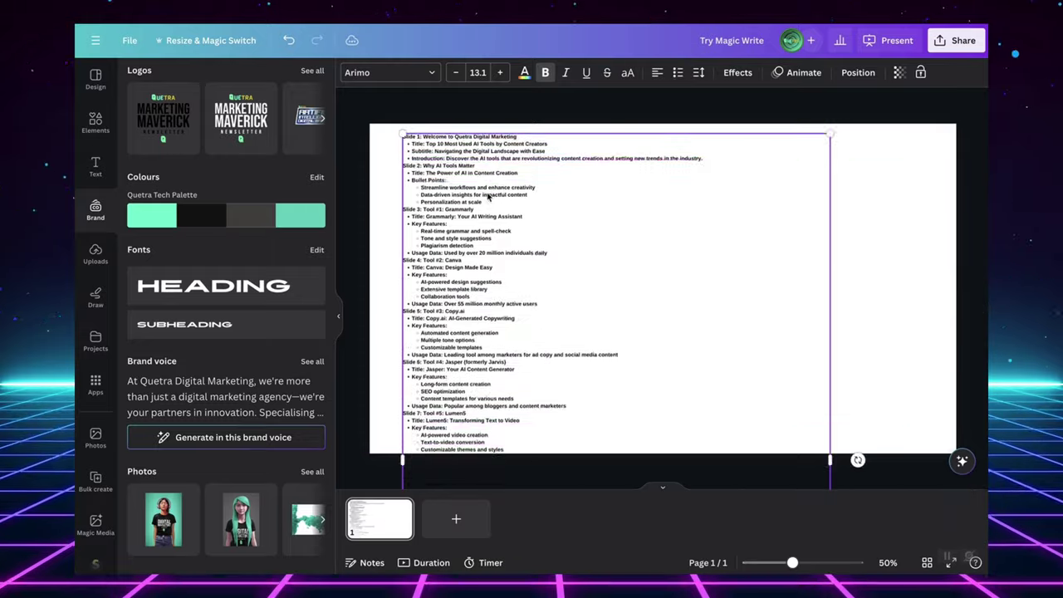
left_click(456, 519)
left_click(534, 519)
left_click(612, 519)
left_click(691, 519)
left_click(770, 518)
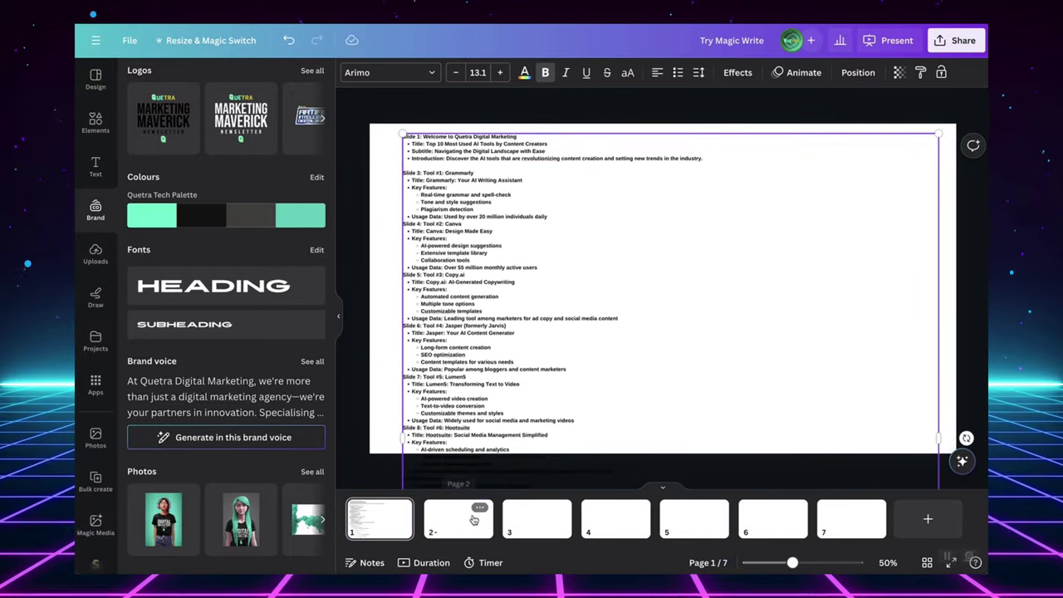
left_click_drag(423, 223, 556, 264)
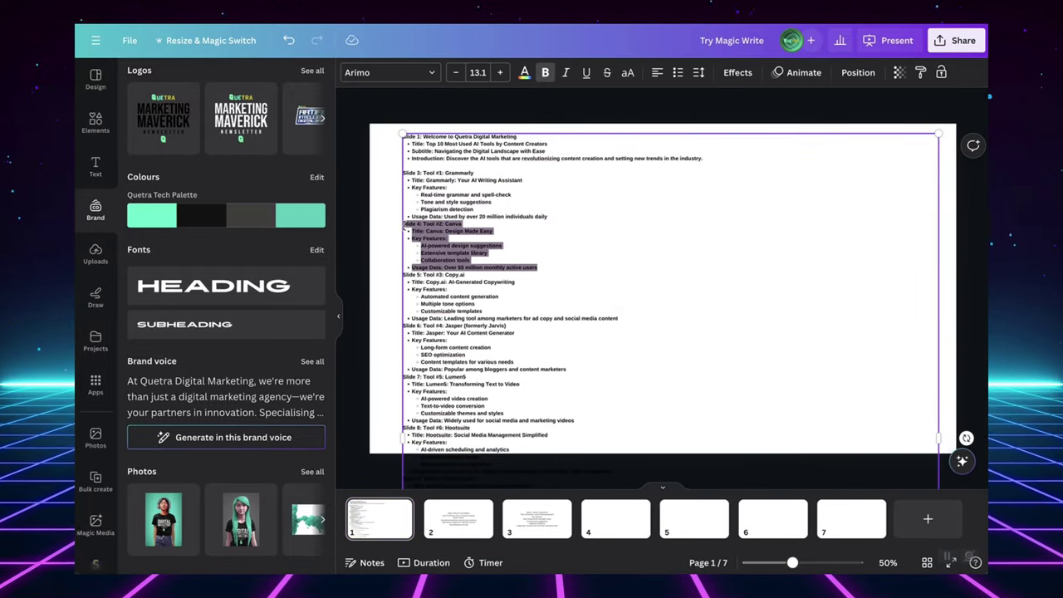
key("ctrl+x")
left_click_drag(618, 224, 393, 184)
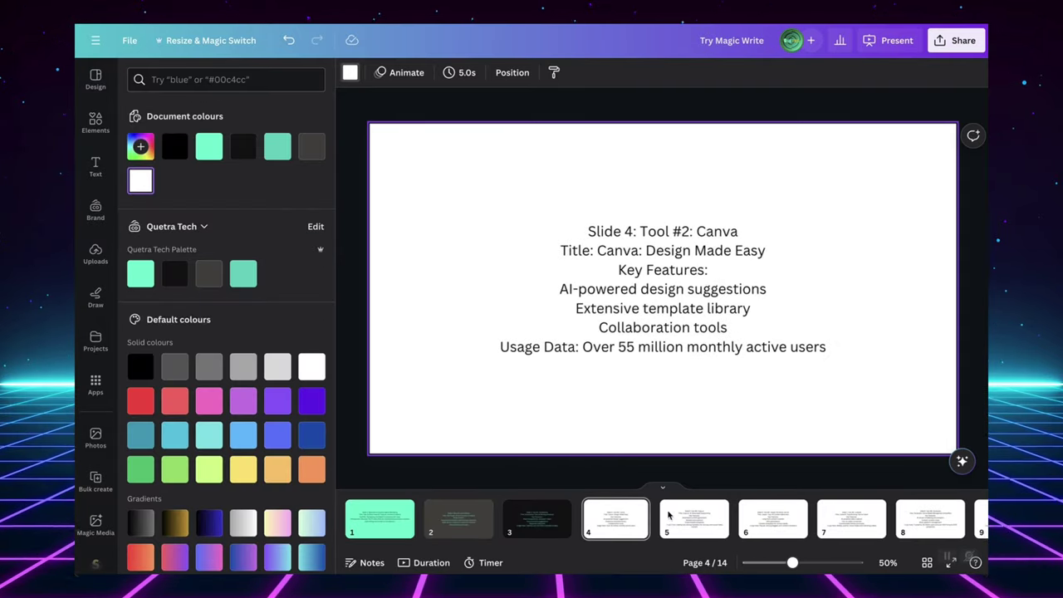
Colour slides 4–8 with teal, dark grey and black brand palette backgrounds.
left_click(234, 272)
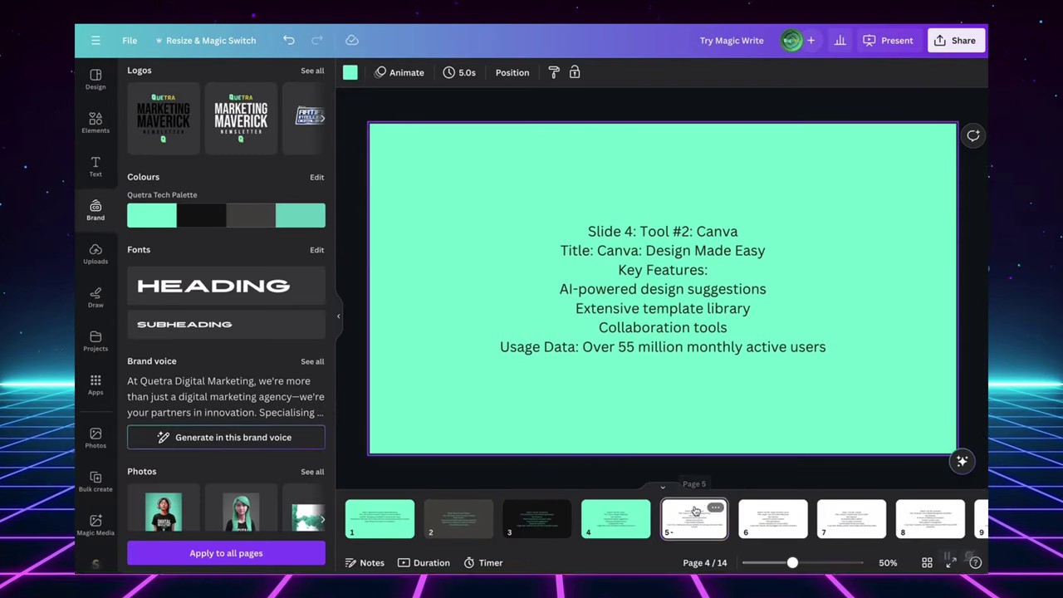
left_click(693, 519)
left_click(237, 214)
left_click(773, 519)
left_click(237, 215)
left_click(731, 519)
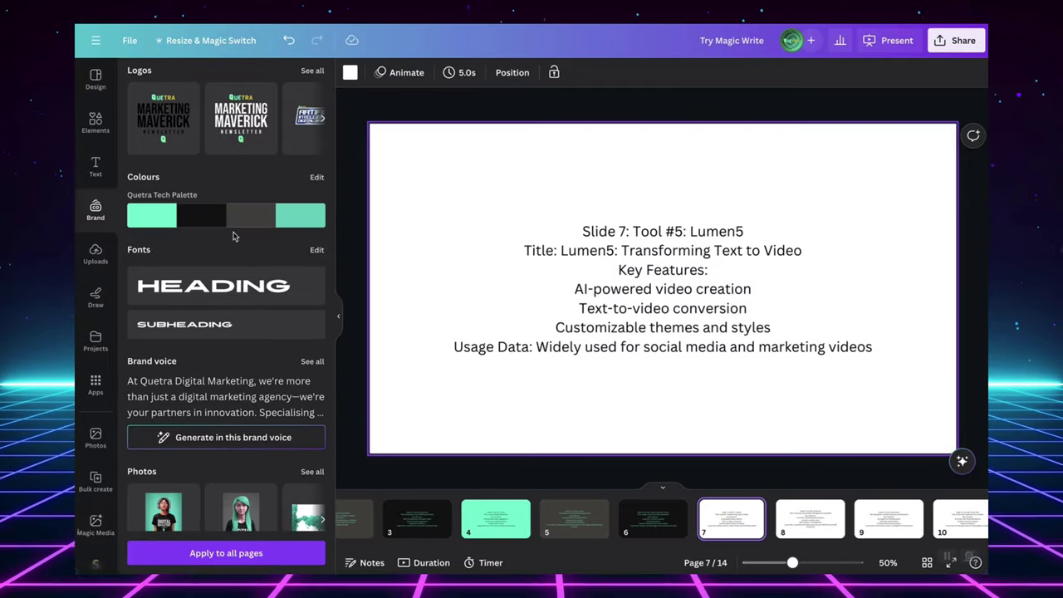
left_click(238, 214)
left_click(810, 519)
left_click(237, 215)
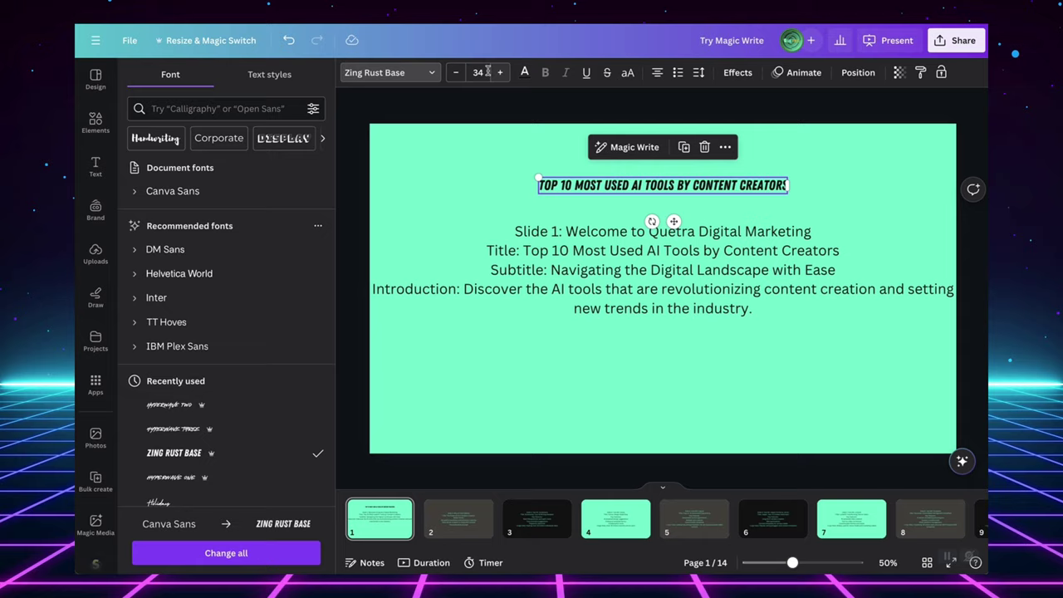
Set the title in Zing Rust Base and read through the brand voice description.
left_click(836, 269)
left_click_drag(836, 269, 551, 269)
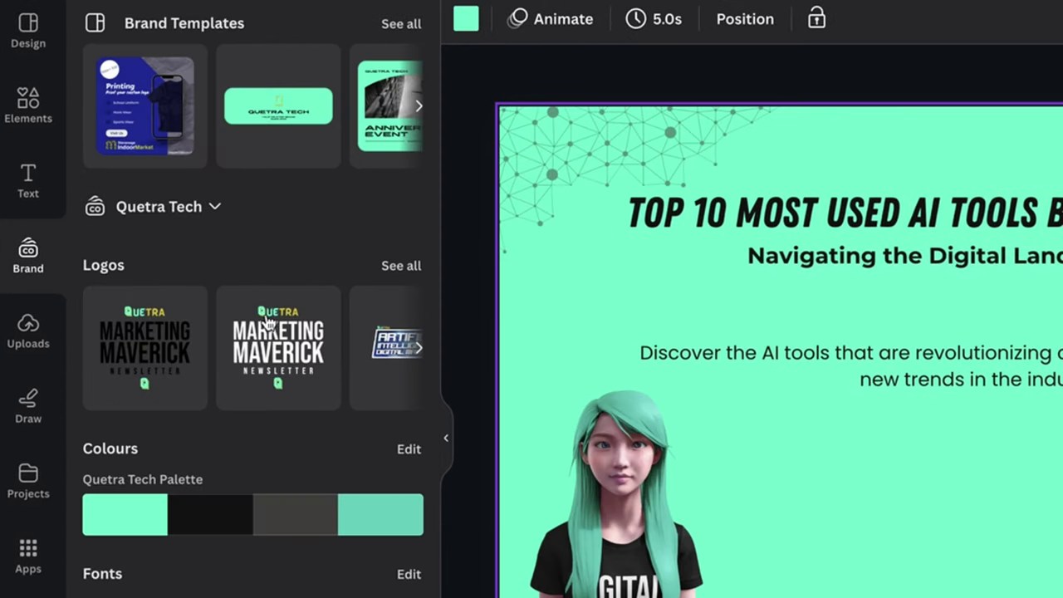
scroll(247, 490, "down", 1)
scroll(246, 491, "down", 1)
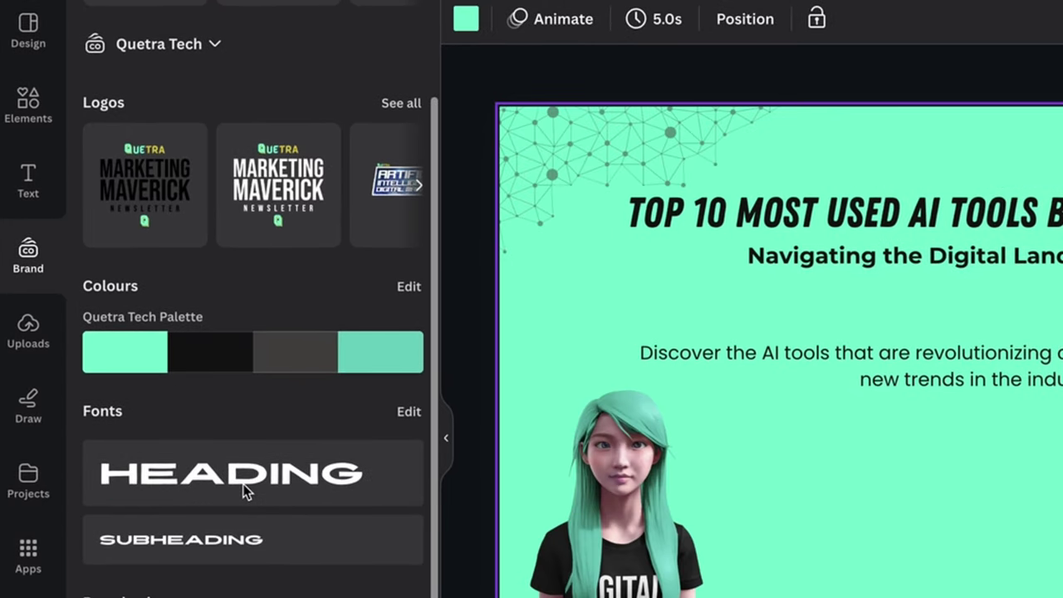
scroll(245, 491, "down", 1)
scroll(244, 489, "down", 1)
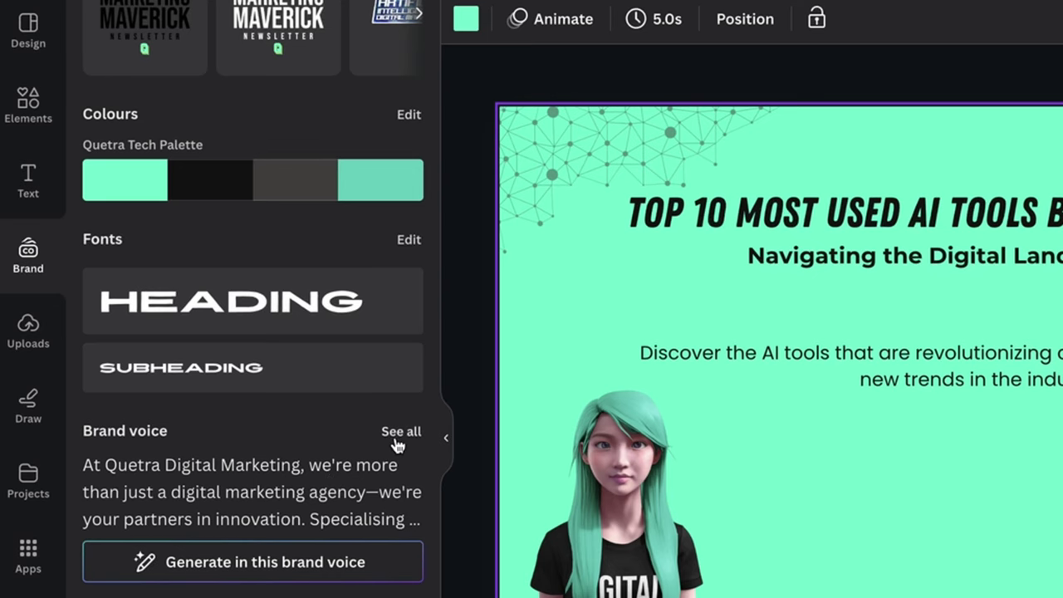
scroll(244, 460, "down", 1)
scroll(246, 460, "down", 1)
scroll(250, 463, "down", 1)
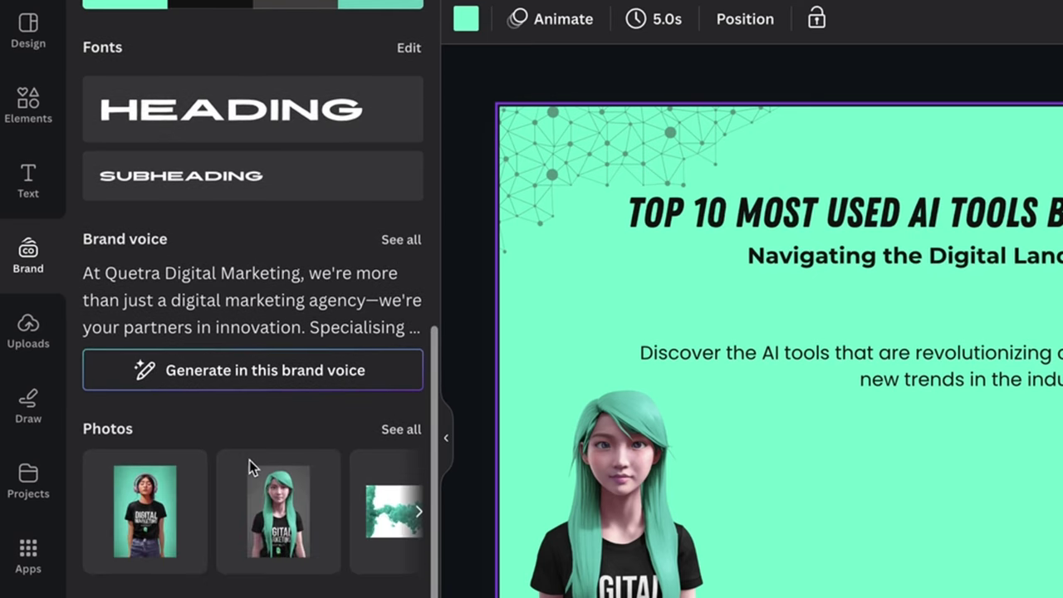
left_click(402, 241)
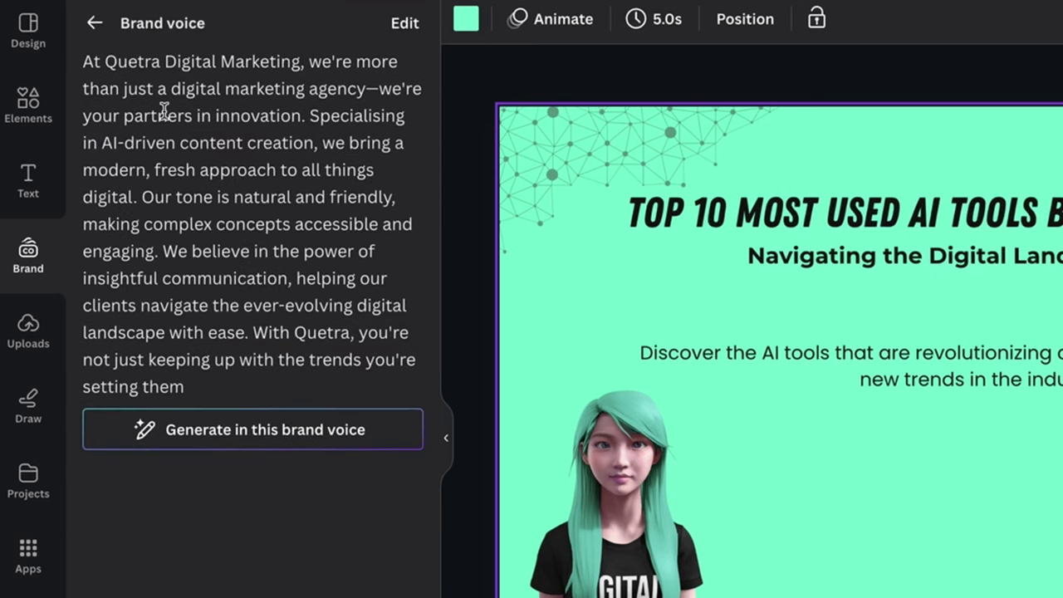
left_click_drag(86, 61, 330, 383)
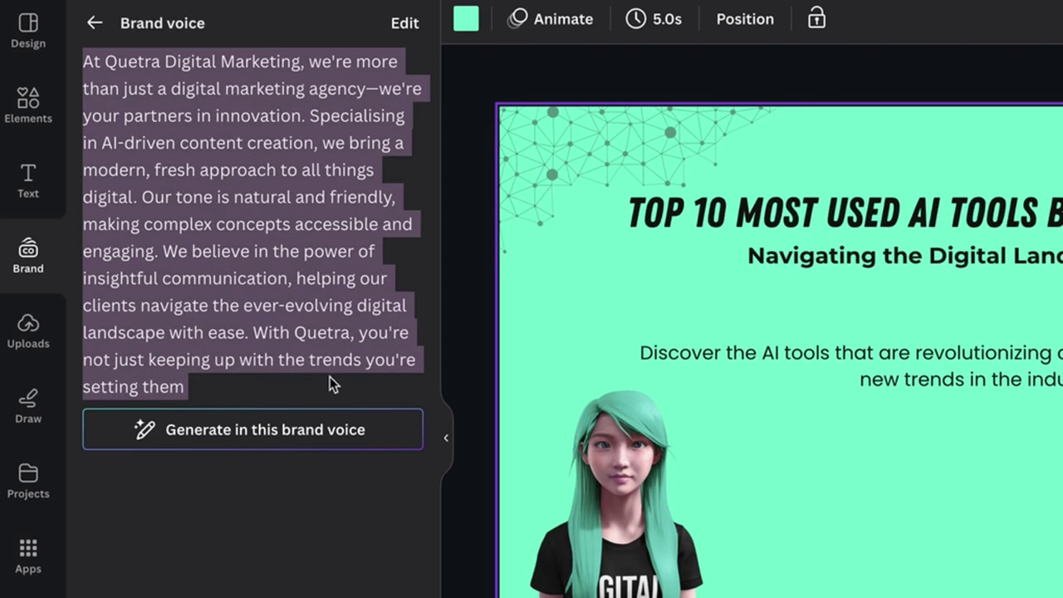
left_click(335, 391)
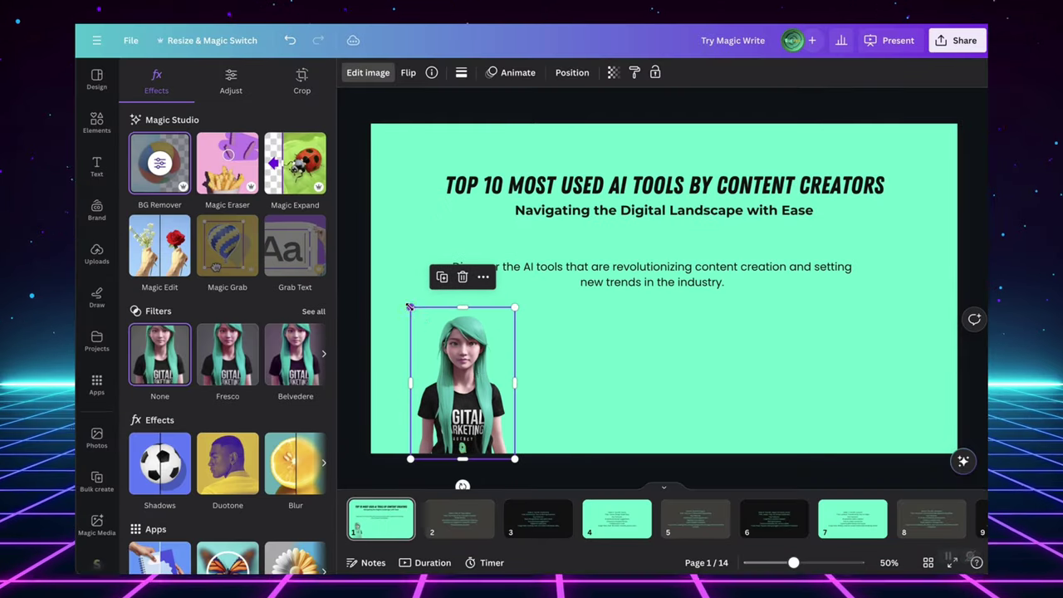
Place the Artificial Intelligence in Digital Marketing logo at the slide's lower right.
left_click(96, 210)
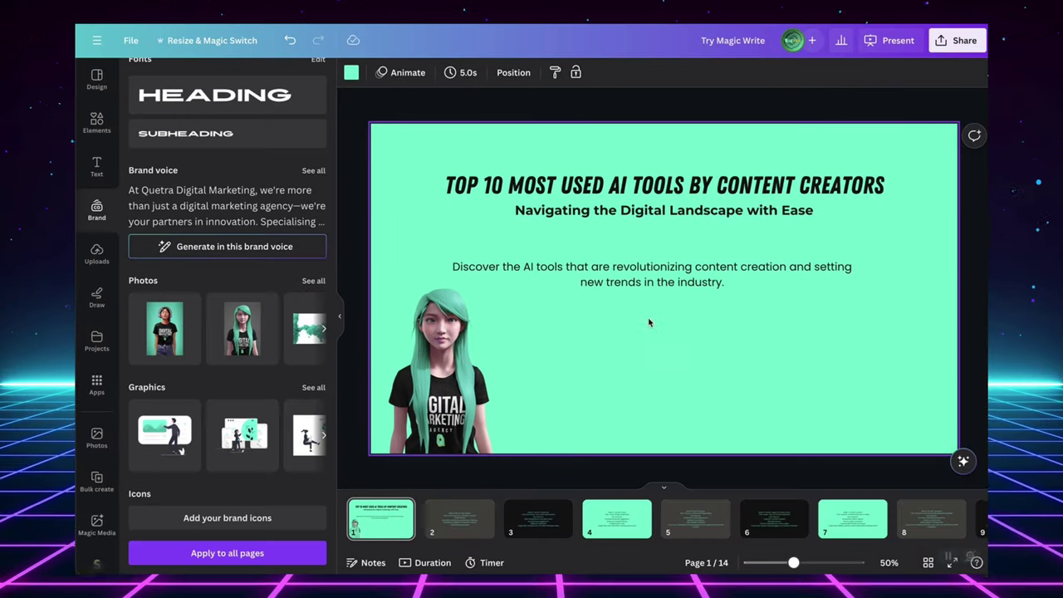
left_click(313, 494)
left_click(176, 276)
mouse_move(665, 291)
left_mouse_down()
mouse_move(861, 361)
mouse_move(876, 406)
left_mouse_up()
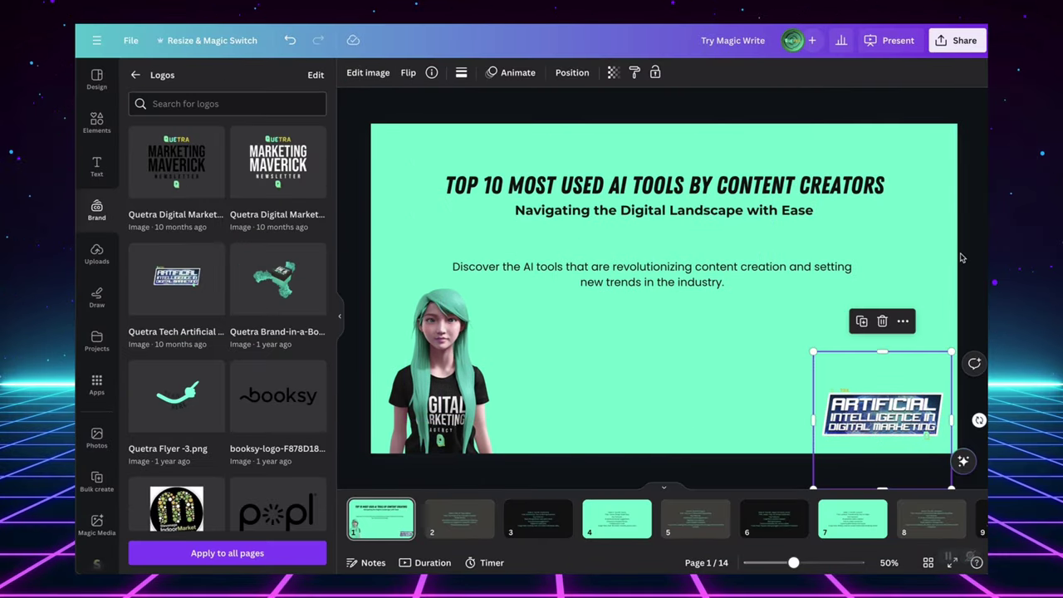
Add a faded 'ai' network graphic to the top-right corner and paste a mirrored copy.
left_click(97, 122)
type("ai")
key("Return")
left_click(295, 200)
left_click_drag(801, 339, 944, 137)
left_click(653, 72)
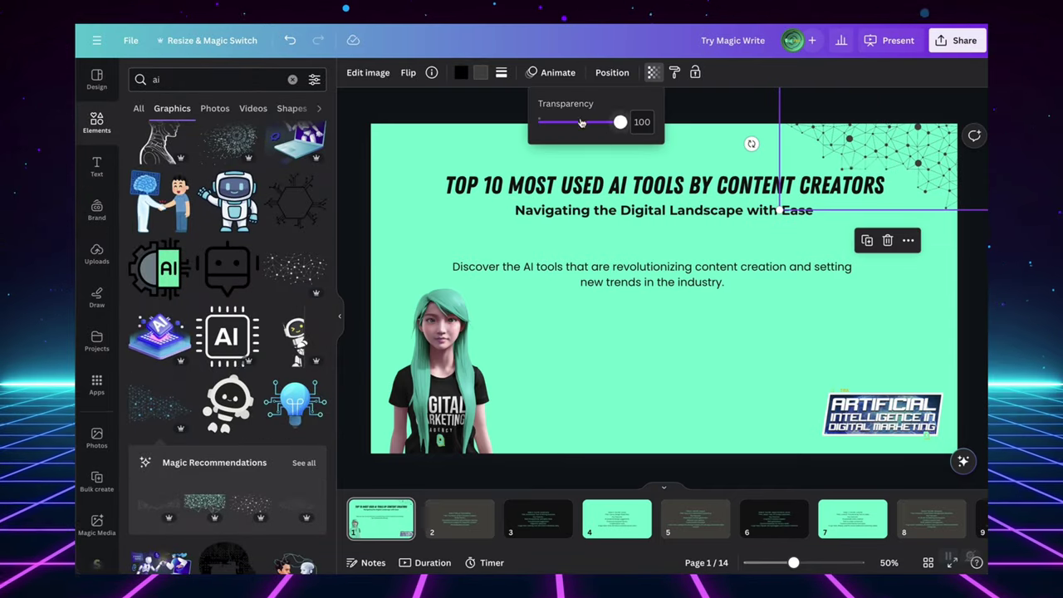
left_click_drag(622, 121, 574, 121)
left_click(454, 106)
left_click(865, 158)
key("ctrl+c")
key("ctrl+v")
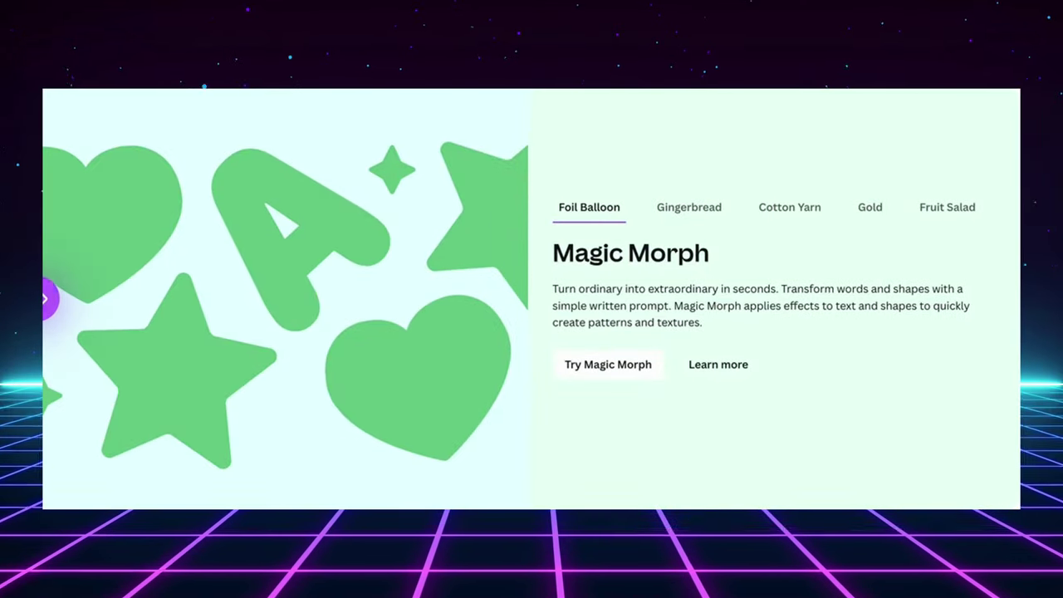
Slide the Magic Morph before/after comparison to show the flat shapes as foil balloons.
left_click_drag(46, 301, 522, 320)
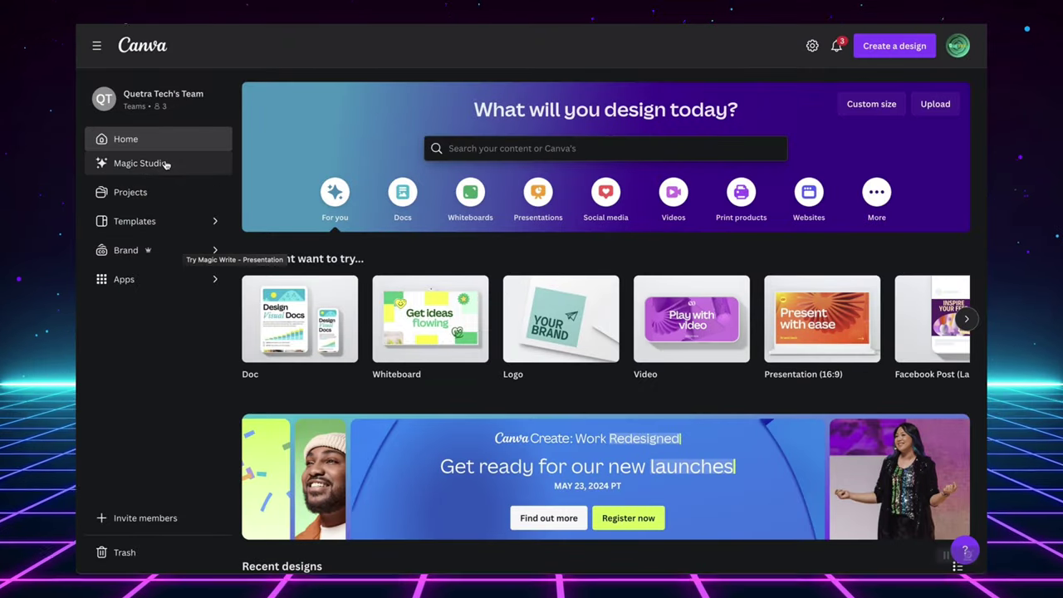
Morph the white star into a milky lime balloon star and apply the first green result.
left_click(146, 164)
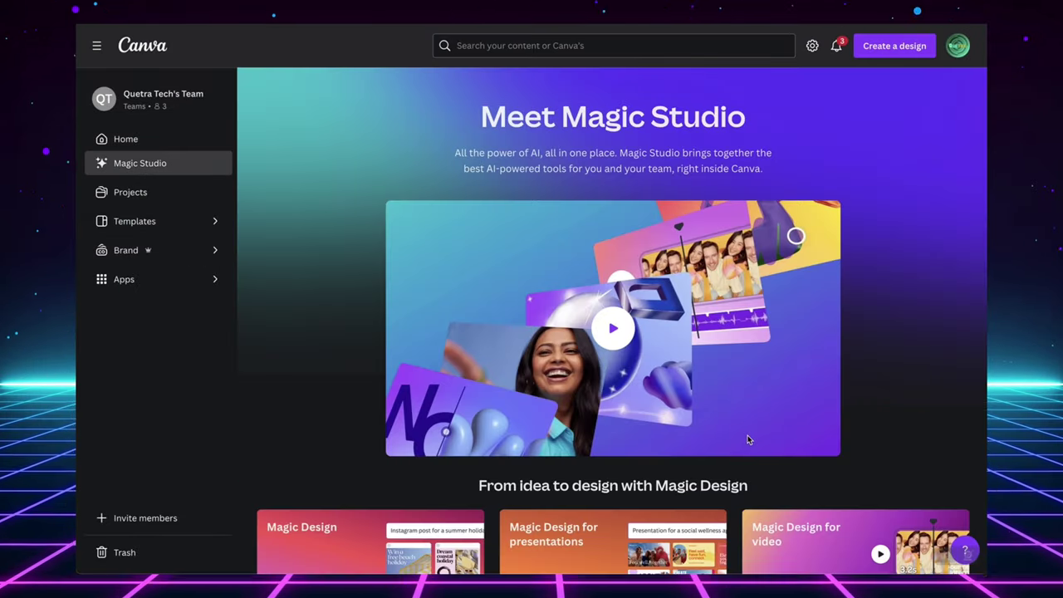
scroll(748, 439, "down", 5)
scroll(748, 439, "down", 2)
left_click(816, 416)
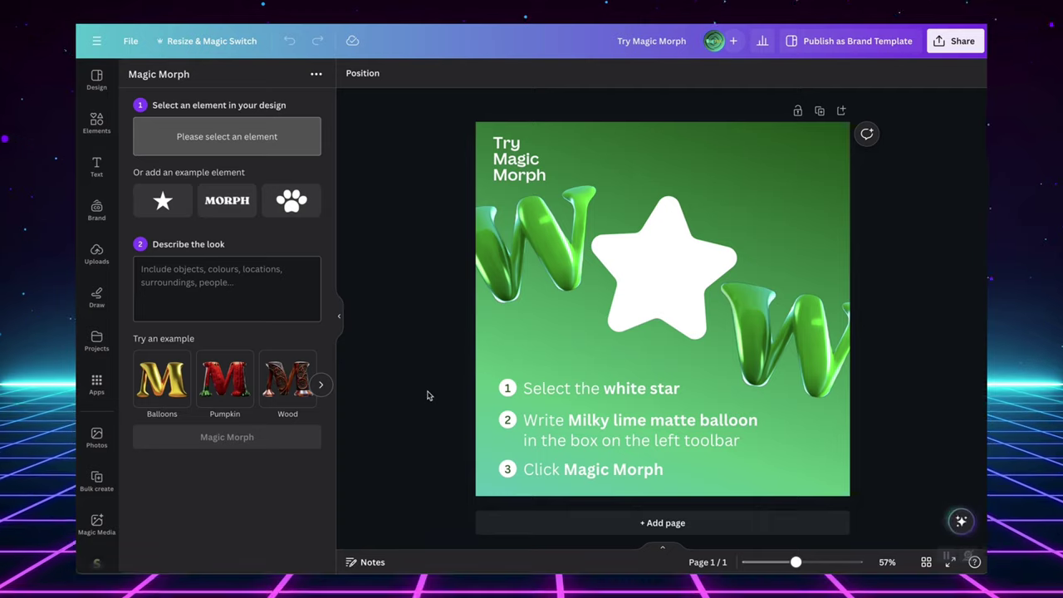
left_click(655, 261)
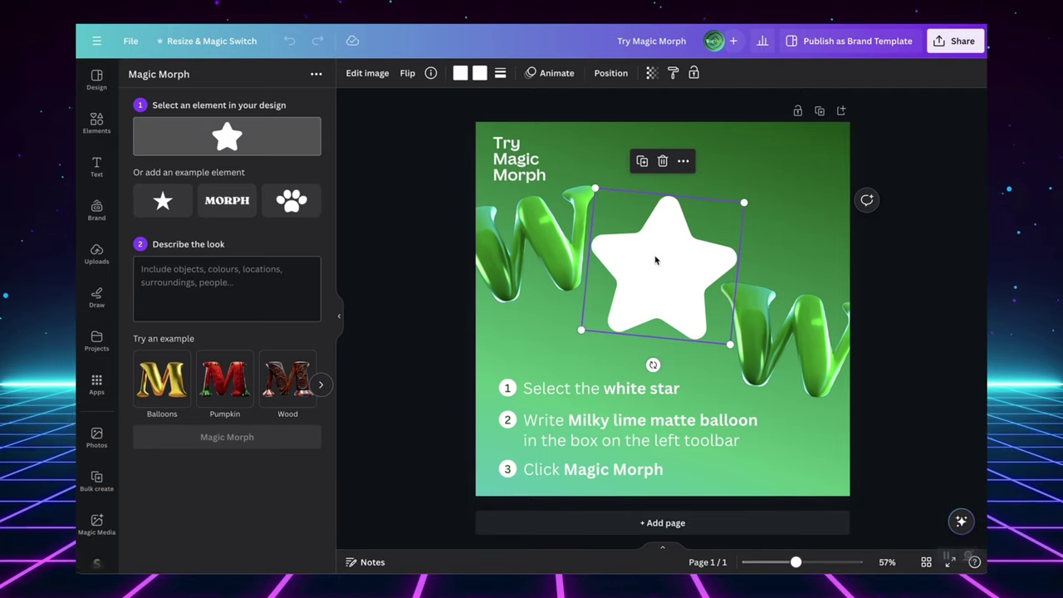
type("milky lime matte ball")
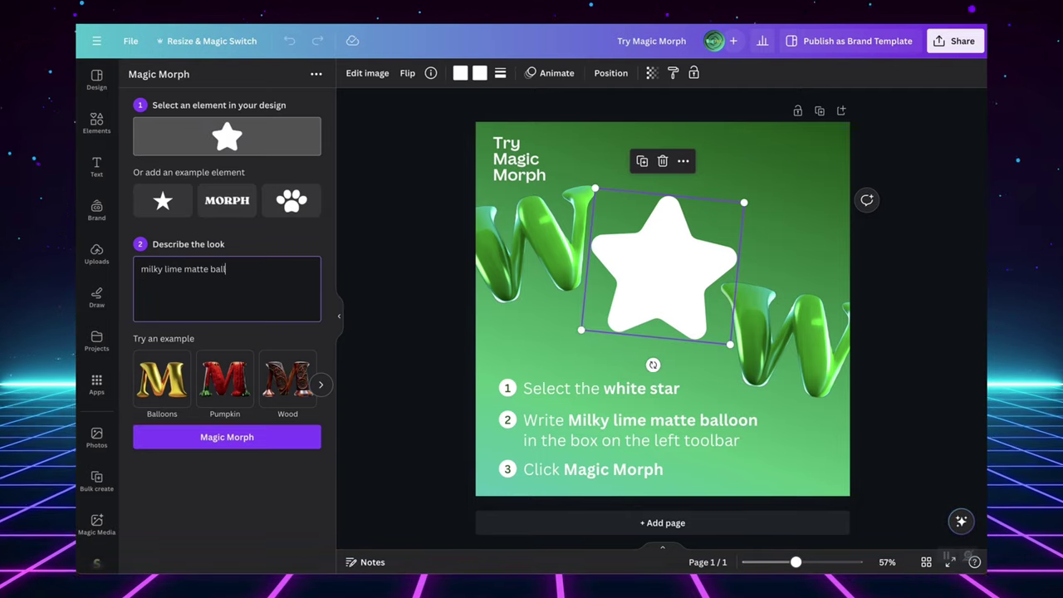
type("oon")
left_click(221, 437)
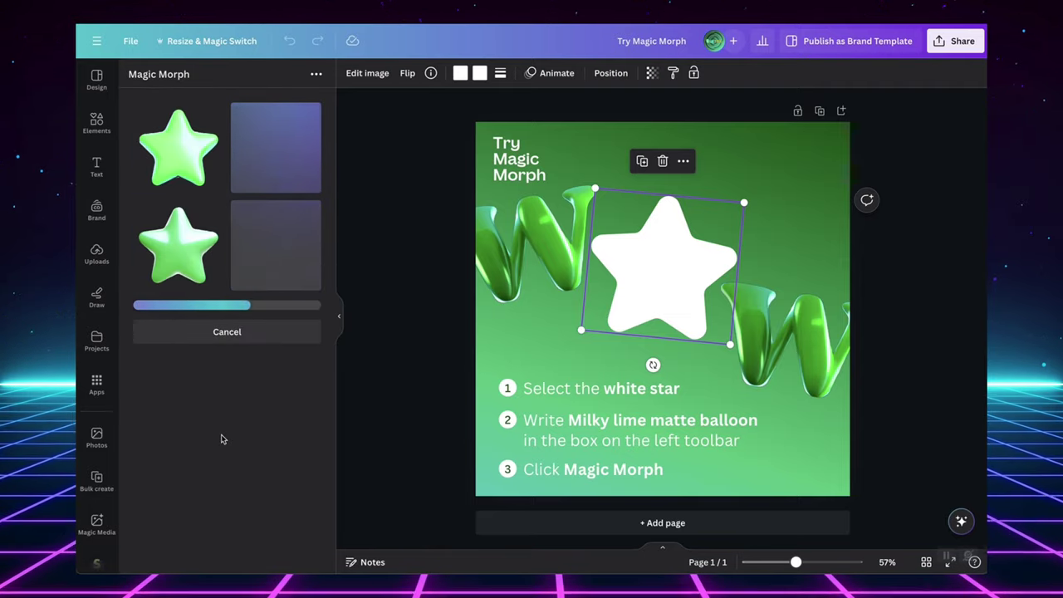
left_click(276, 147)
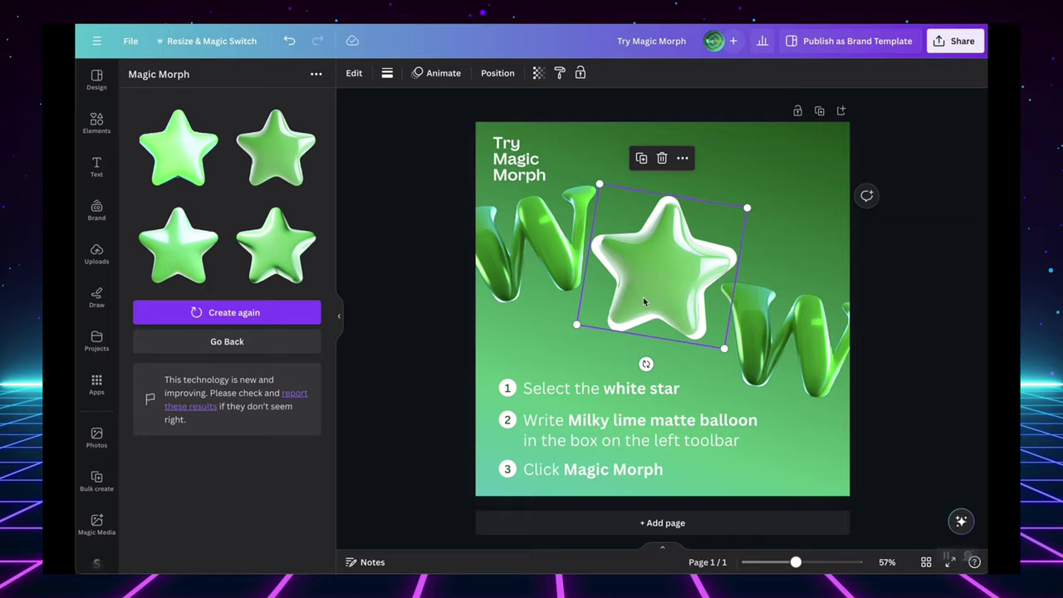
Add a second page with large 'AI' text in the Hyperwave One font.
left_click(629, 523)
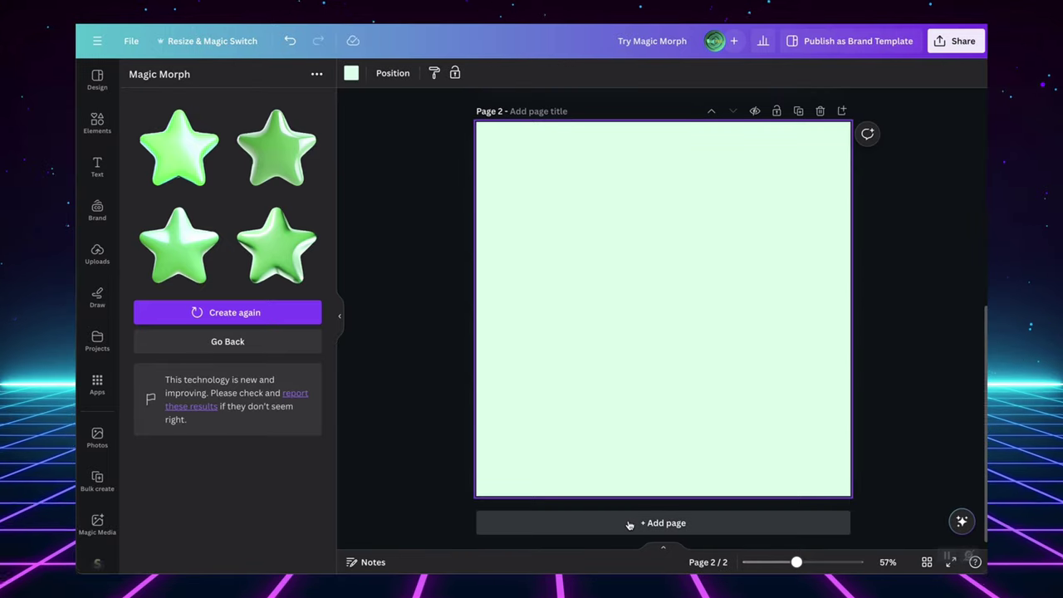
left_click(98, 166)
left_click(230, 116)
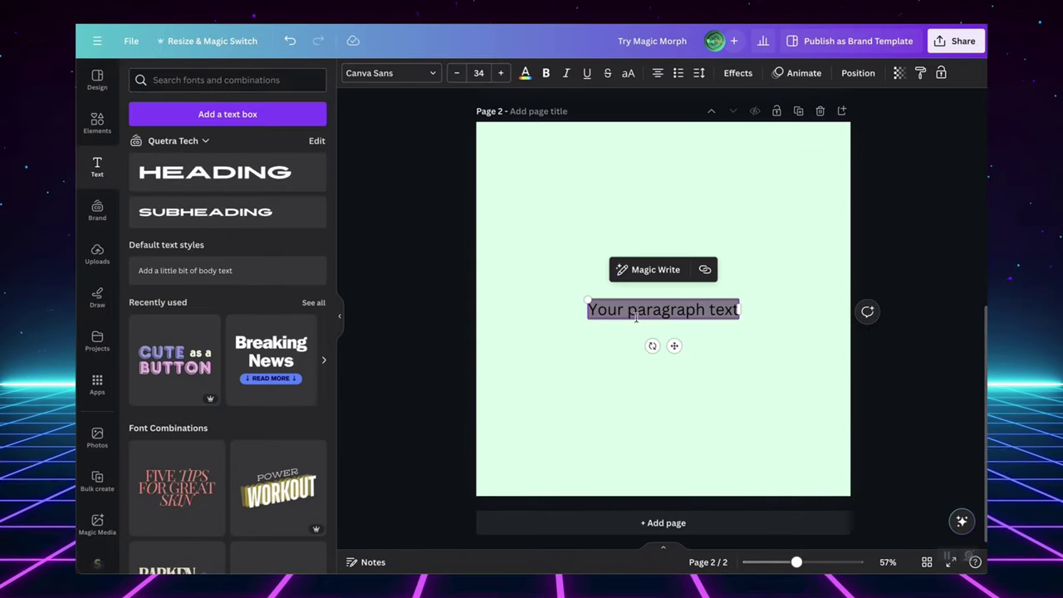
type("AI")
type("HYPERW")
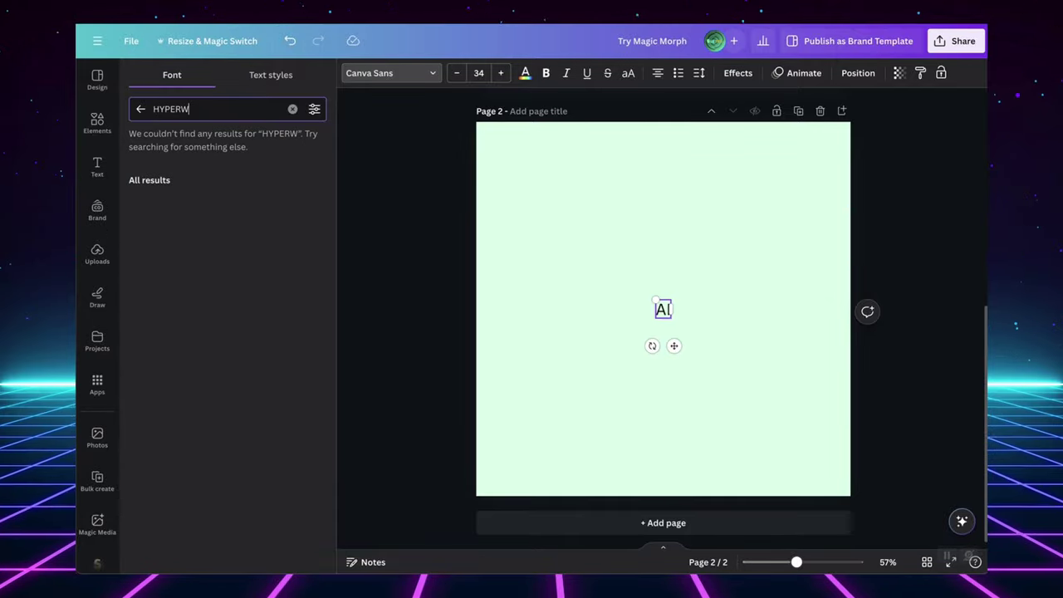
type("AVE")
left_click(200, 169)
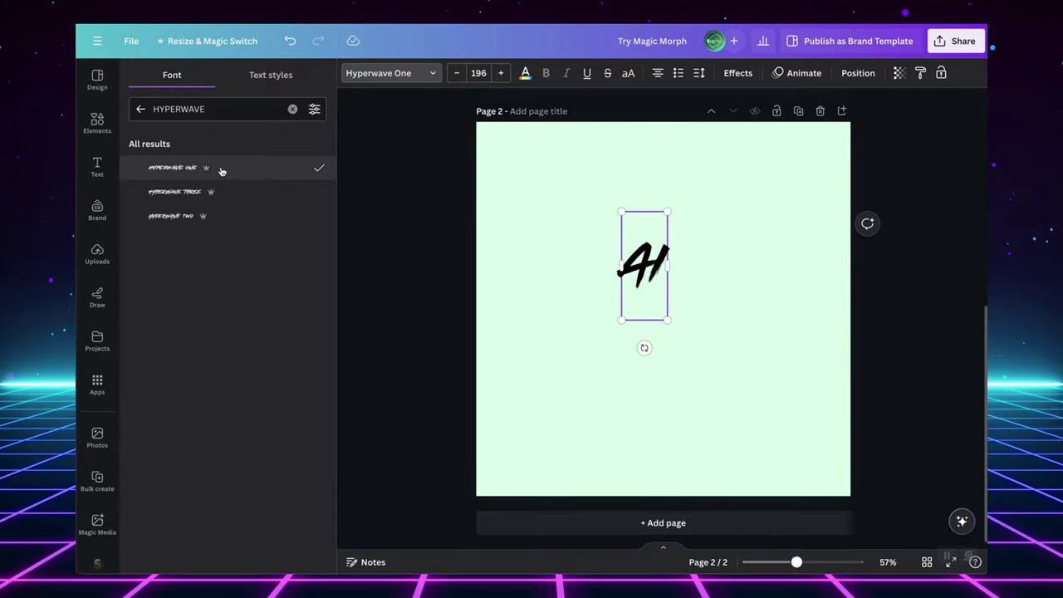
left_click_drag(622, 321, 521, 405)
Centre the AI text, reopen Magic Morph on the green star, then select page 2's AI lettering.
left_click_drag(651, 287, 681, 305)
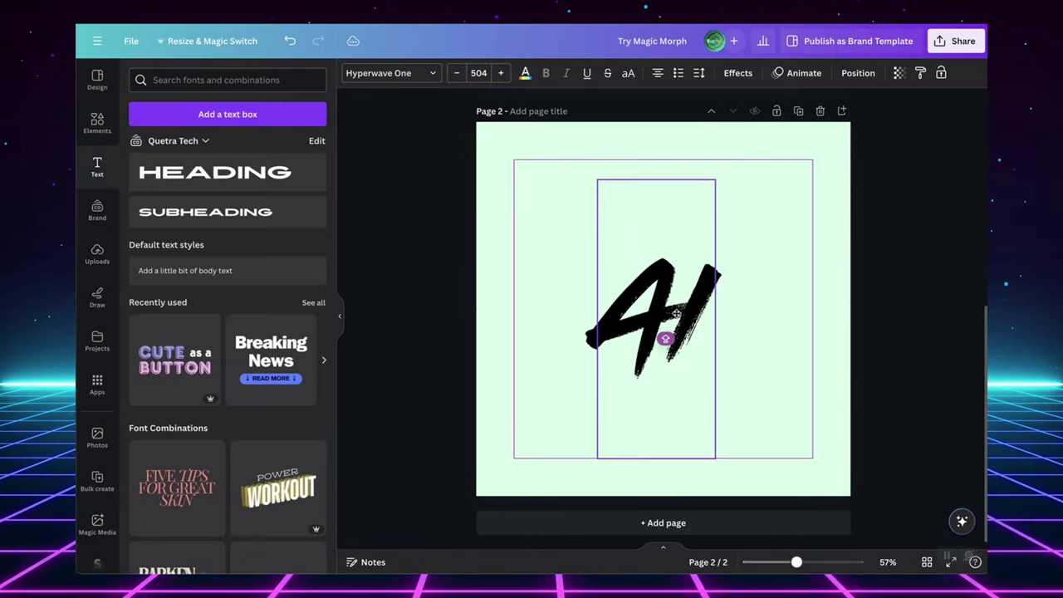
scroll(646, 299, "up", 5)
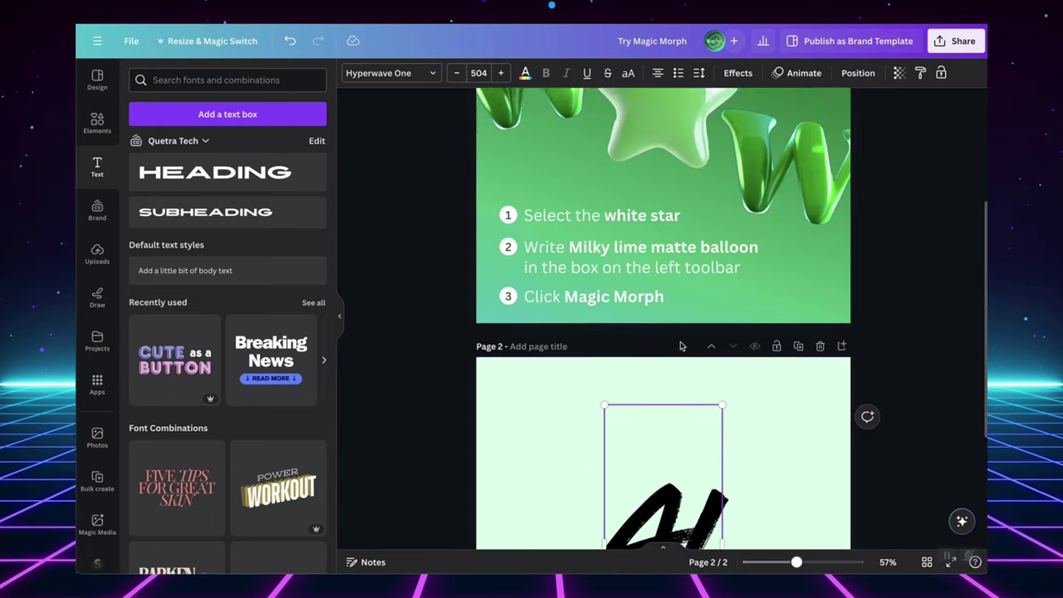
left_click(647, 299)
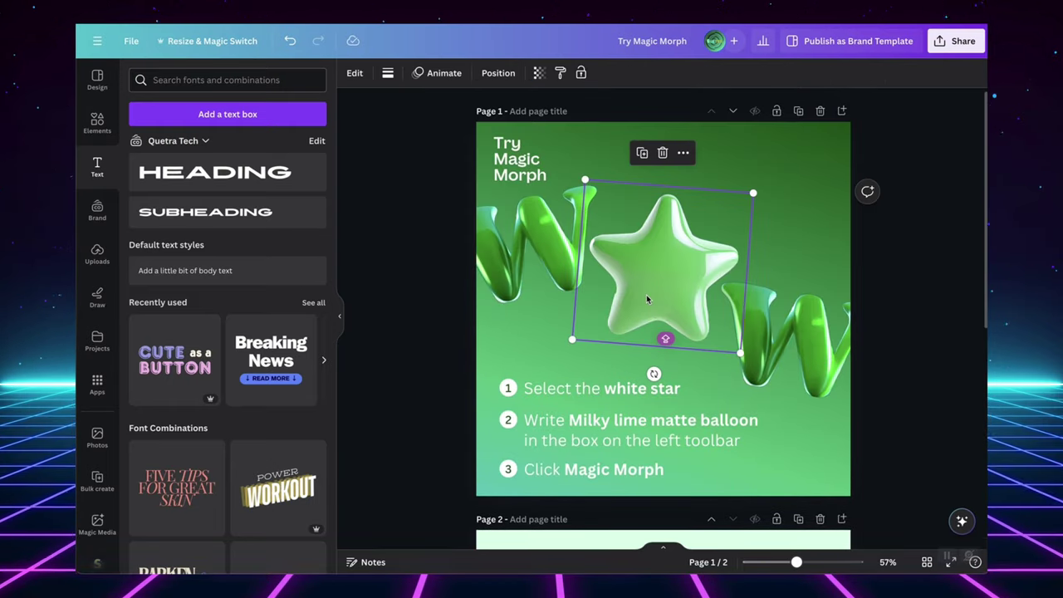
left_click(357, 74)
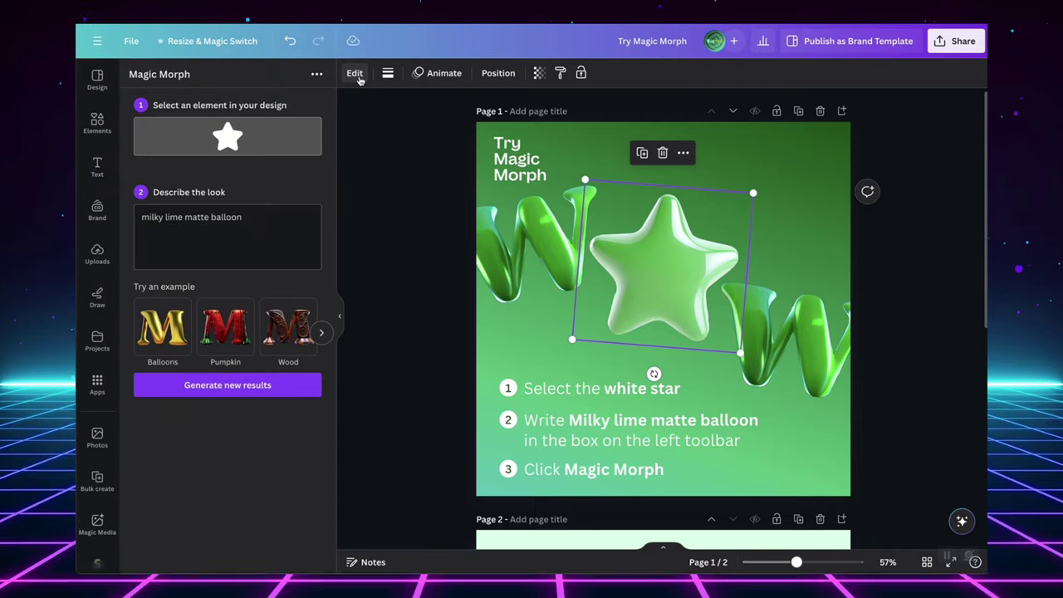
scroll(661, 353, "down", 5)
left_click(660, 353)
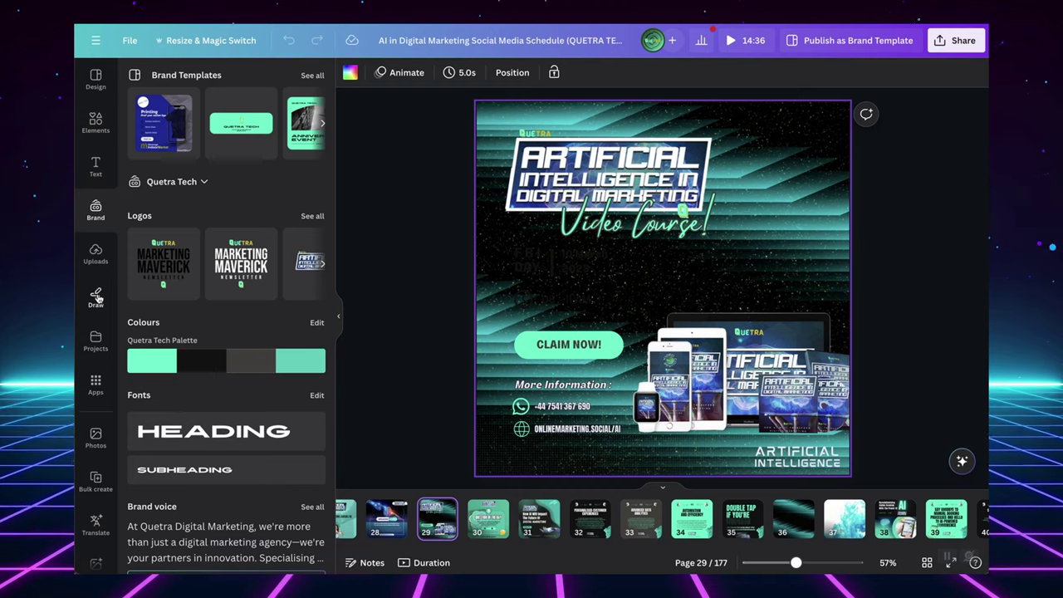
Scroll down and select a text element to load into Magic Morph.
scroll(97, 298, "down", 3)
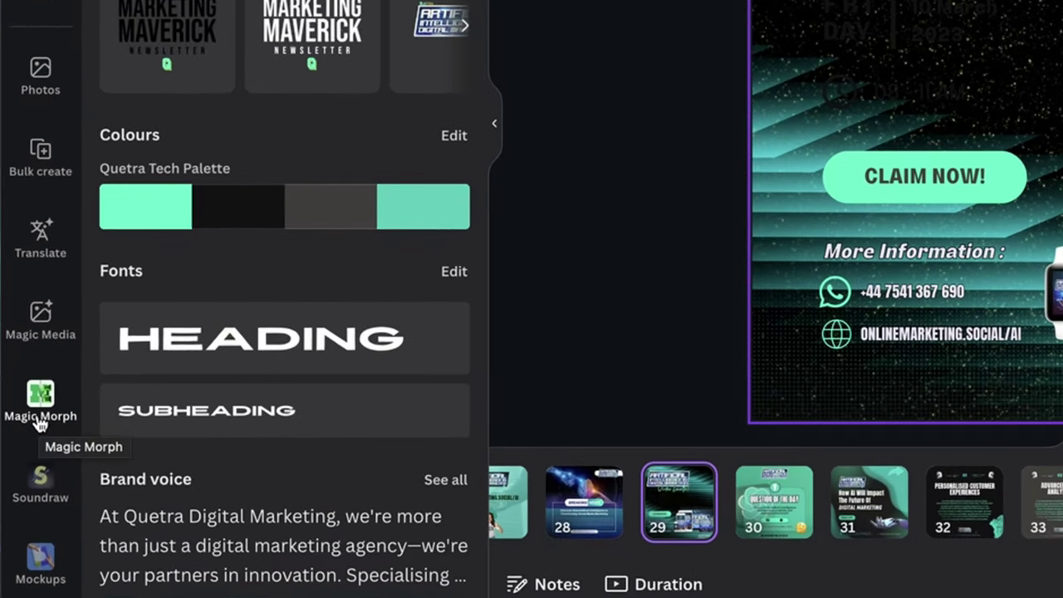
left_click(914, 251)
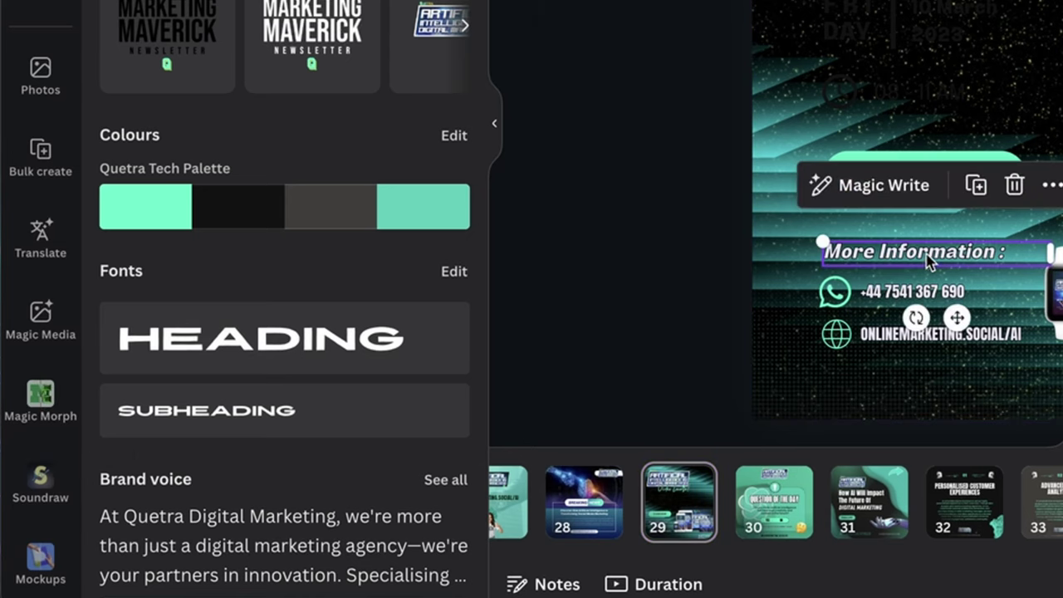
Morph the AI lettering and centre the third glossy balloon result on page 2.
left_click(40, 392)
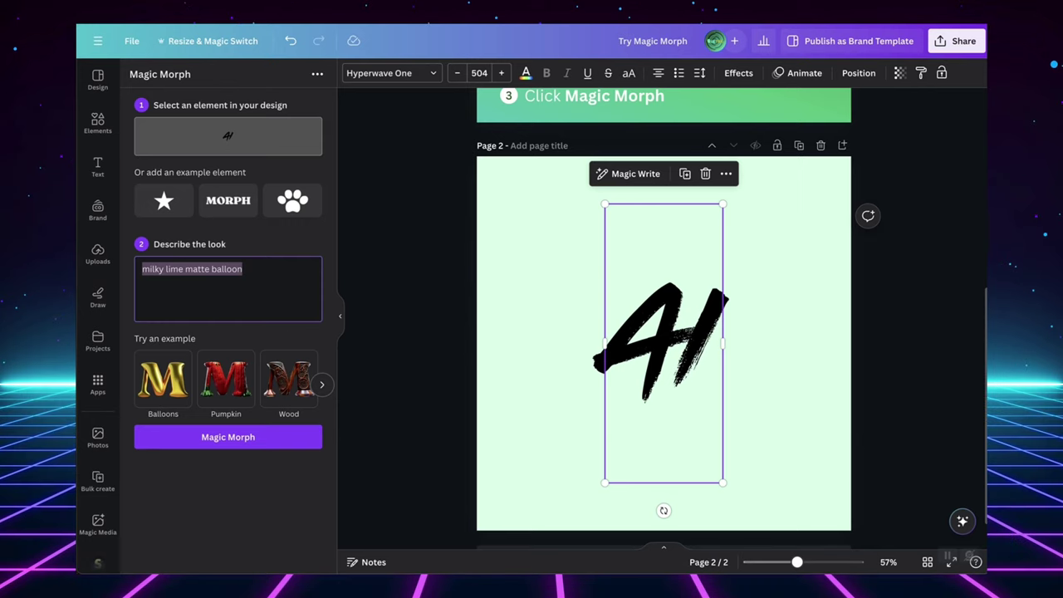
left_click(237, 438)
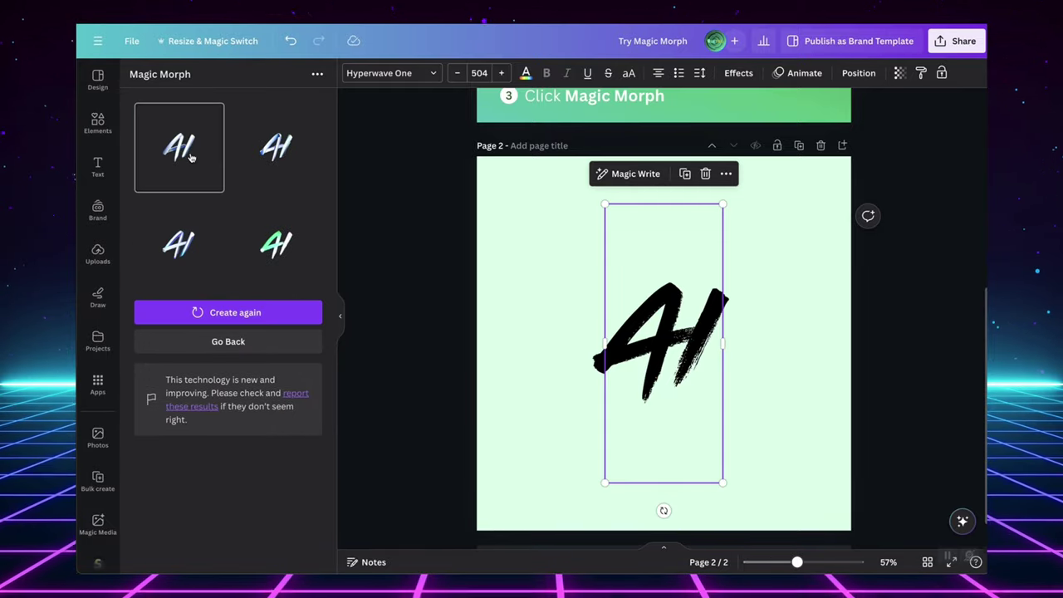
left_click_drag(181, 247, 829, 112)
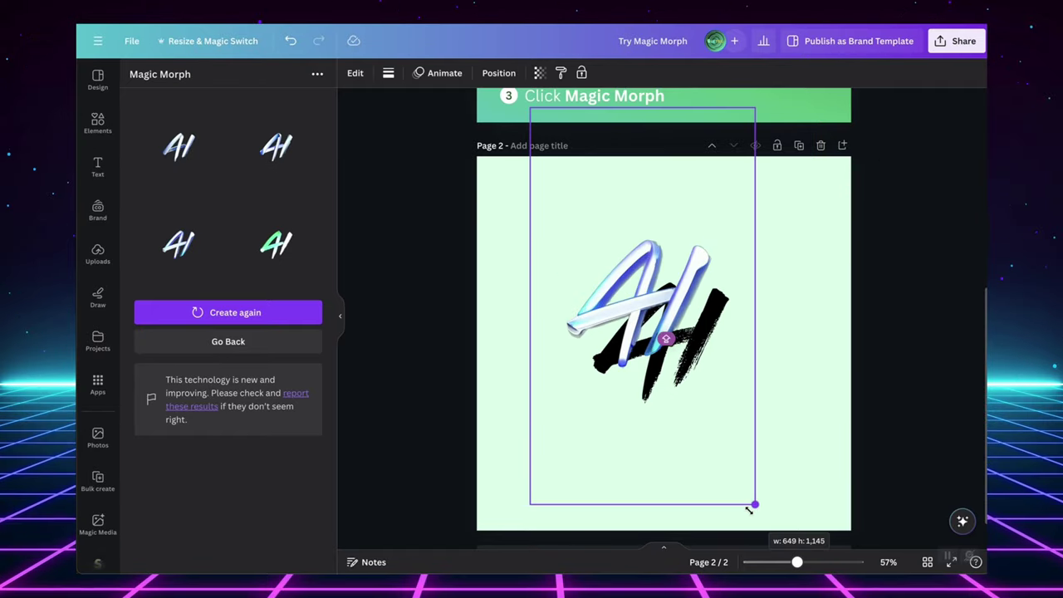
left_click_drag(615, 258, 660, 341)
Make page 2's background black and begin a 'different colour apples' prompt for APPLE.
left_click(577, 183)
left_click(351, 73)
left_click(177, 148)
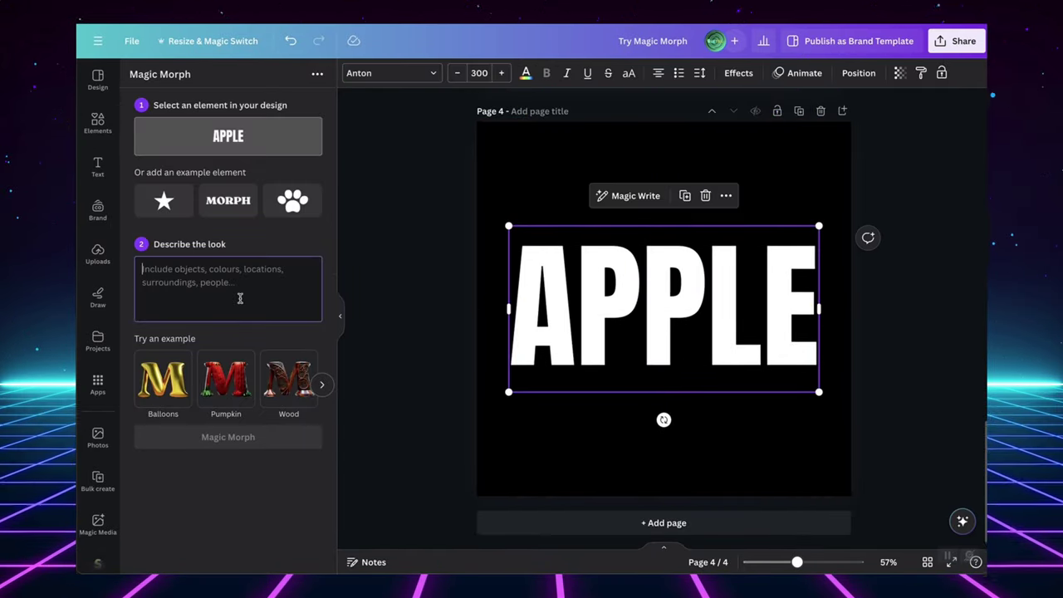
type("different colour apples")
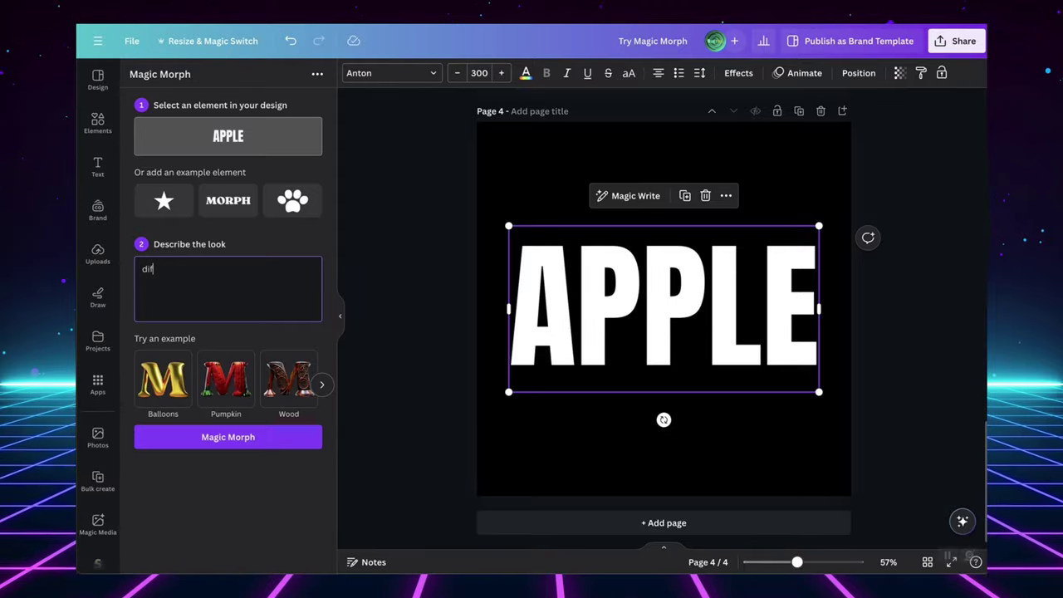
Generate APPLE morphs, trying the green-apple and magenta-green versions at a larger size.
left_click(241, 438)
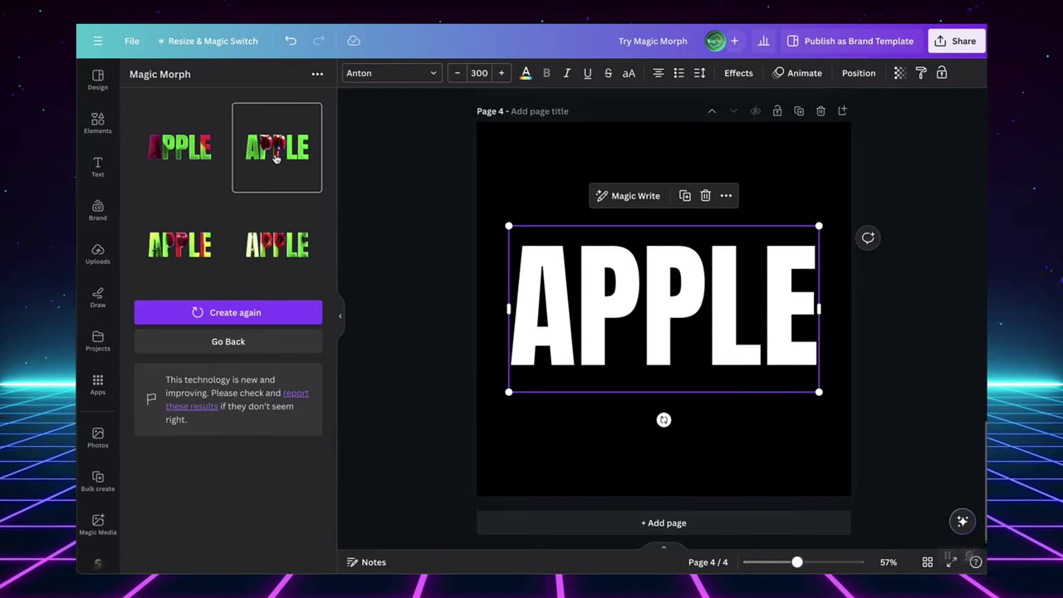
left_click(277, 157)
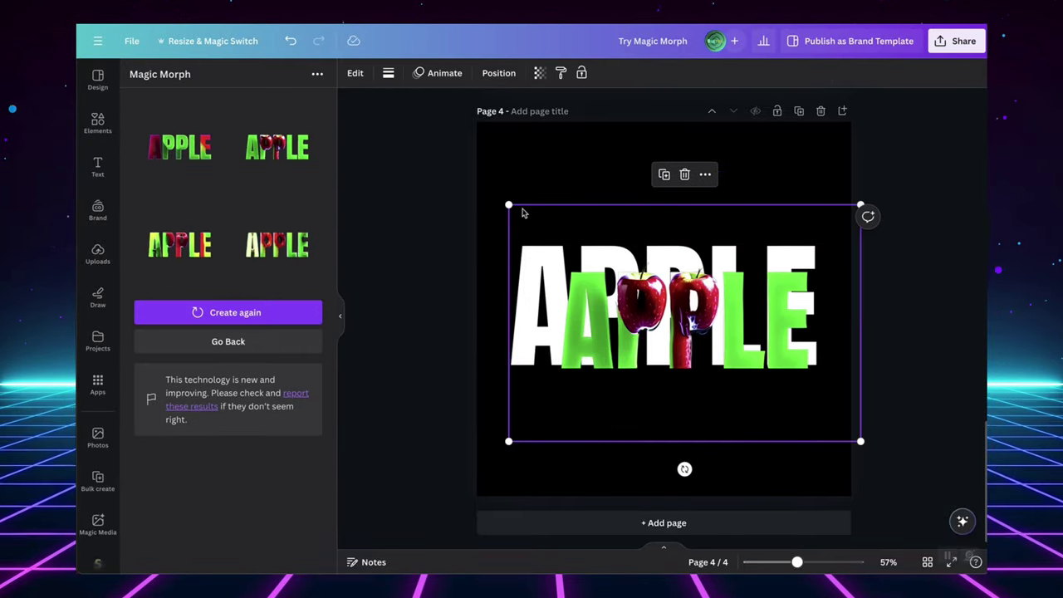
left_click(179, 148)
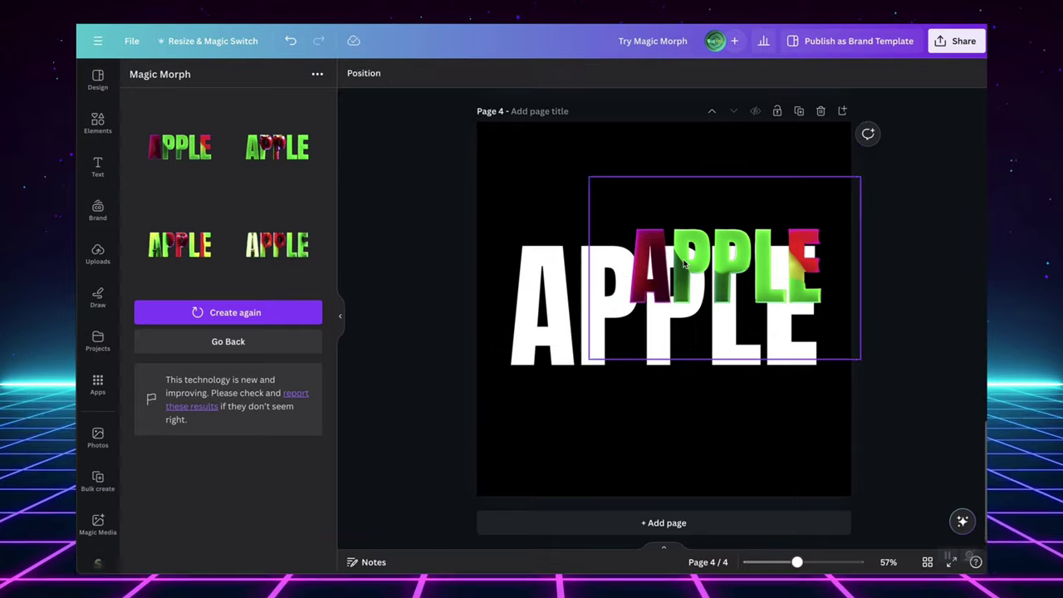
left_click_drag(589, 357, 453, 446)
left_click_drag(825, 401, 826, 461)
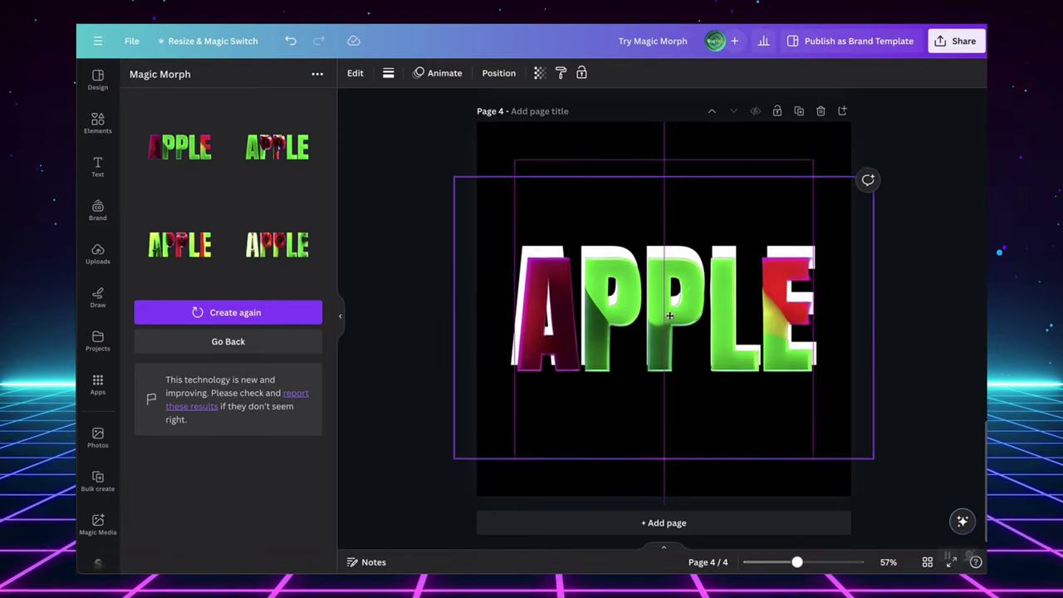
Regenerate with the prompt 'apple' and fit the glossy red 3D APPLE over the white text.
type("apple")
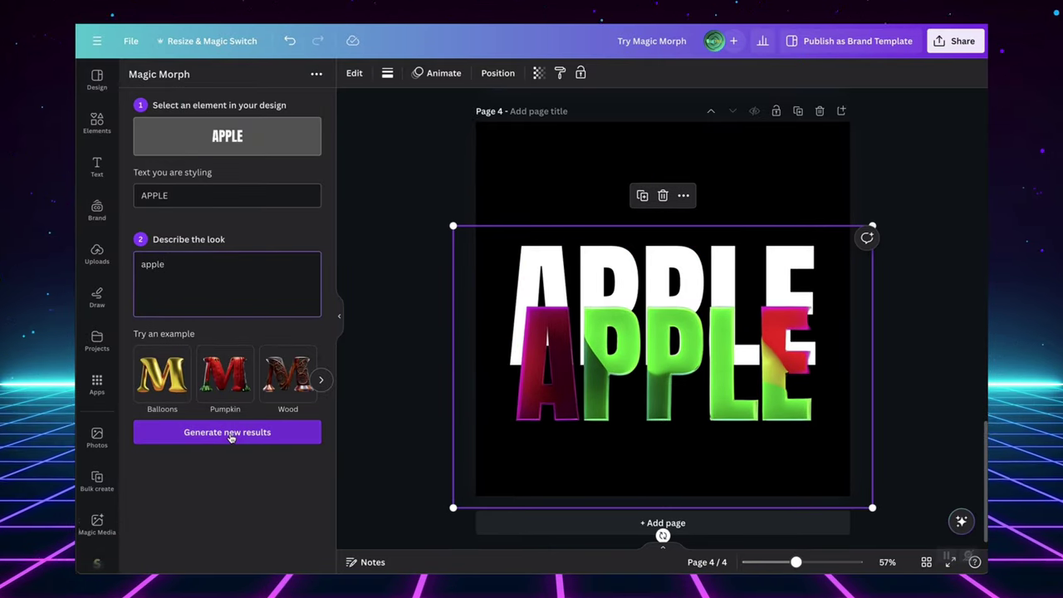
left_click(231, 435)
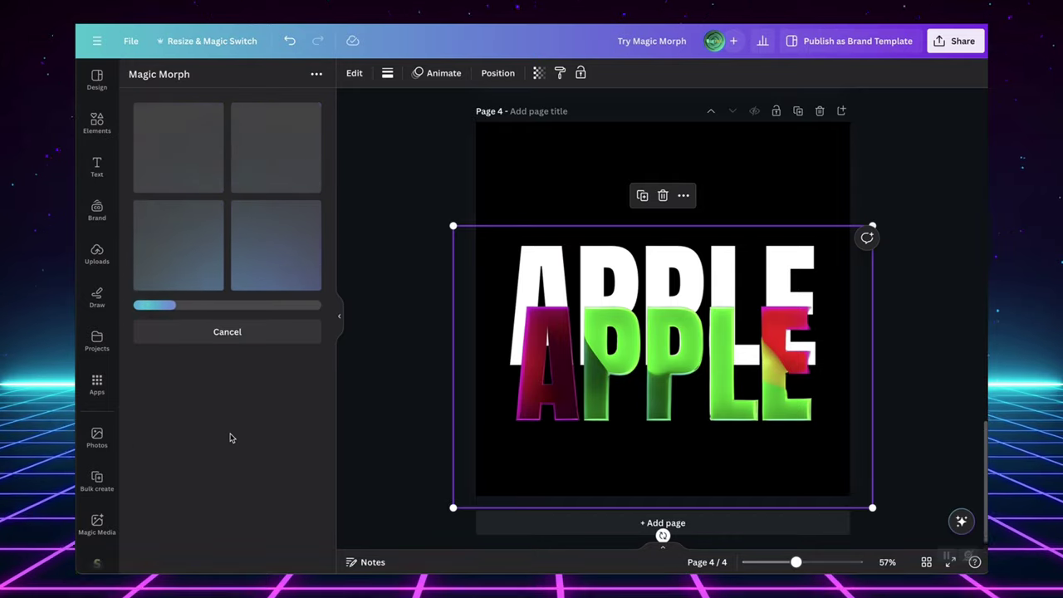
left_click(179, 147)
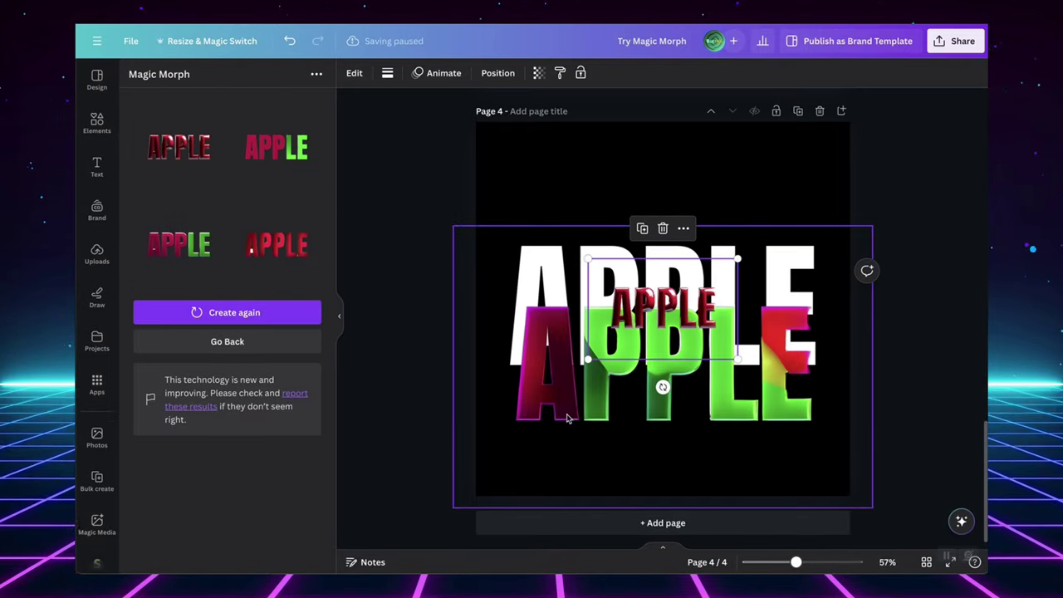
mouse_move(562, 415)
left_mouse_down()
mouse_move(590, 271)
mouse_move(469, 140)
left_mouse_up()
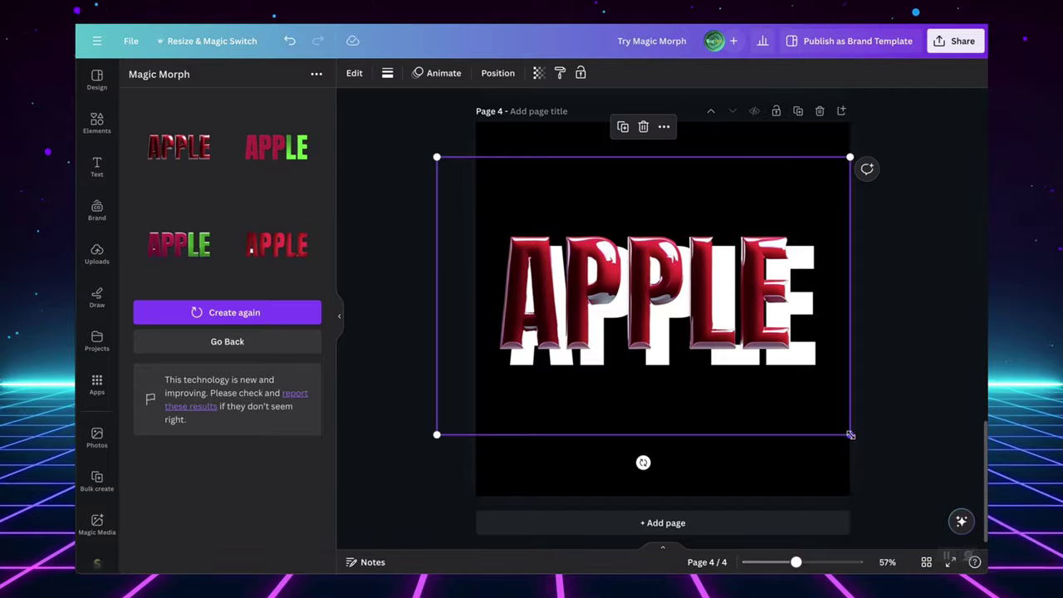
left_click_drag(851, 435, 885, 460)
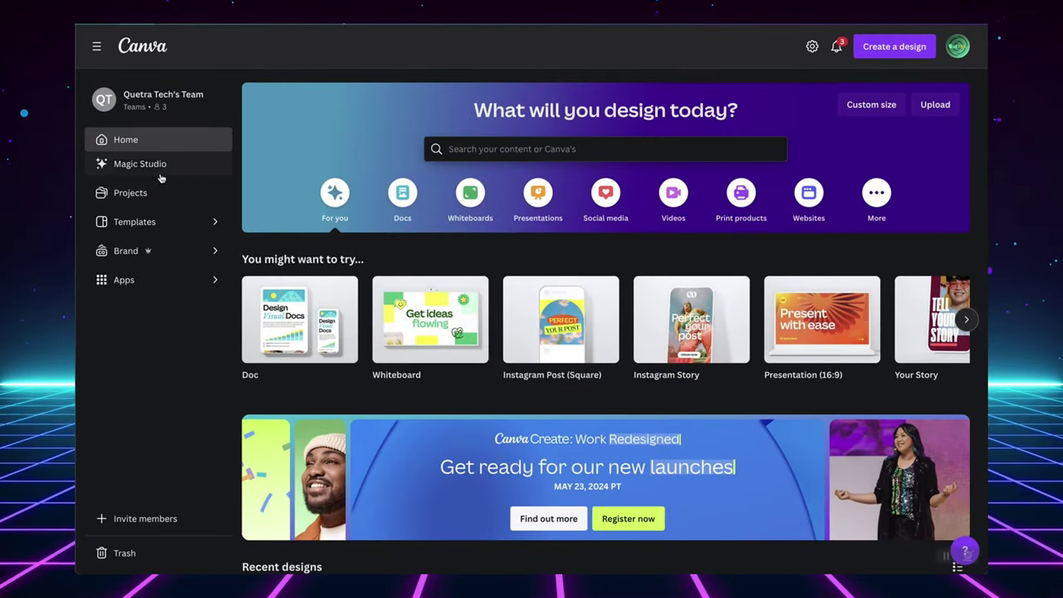
Launch the Try Magic Edit sample from Magic Studio and brush over the green handbag.
left_click(150, 166)
scroll(636, 474, "down", 5)
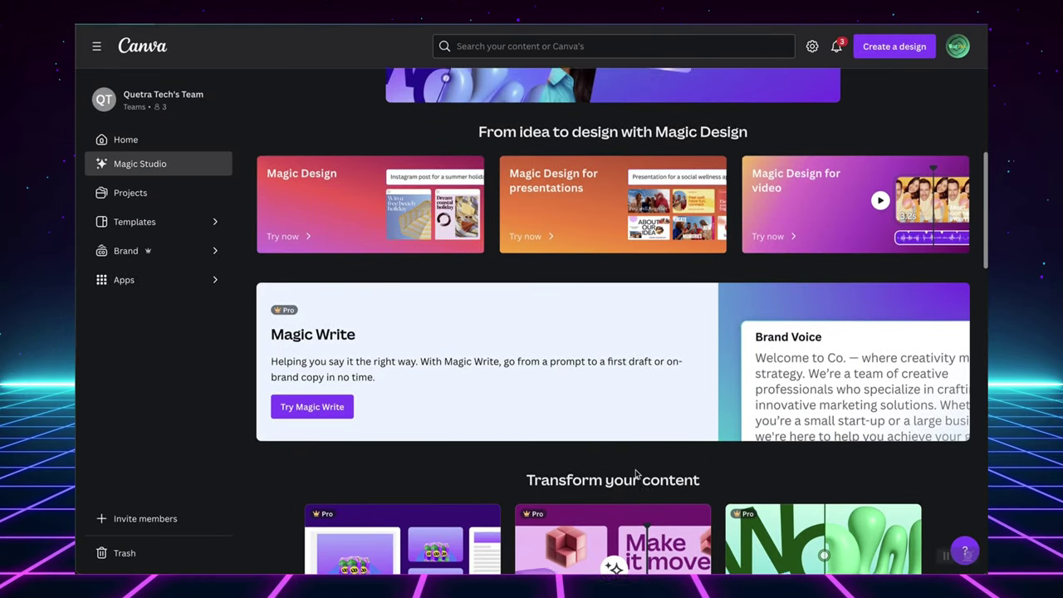
scroll(636, 473, "down", 2)
scroll(637, 474, "down", 2)
scroll(637, 474, "down", 1)
scroll(637, 474, "down", 3)
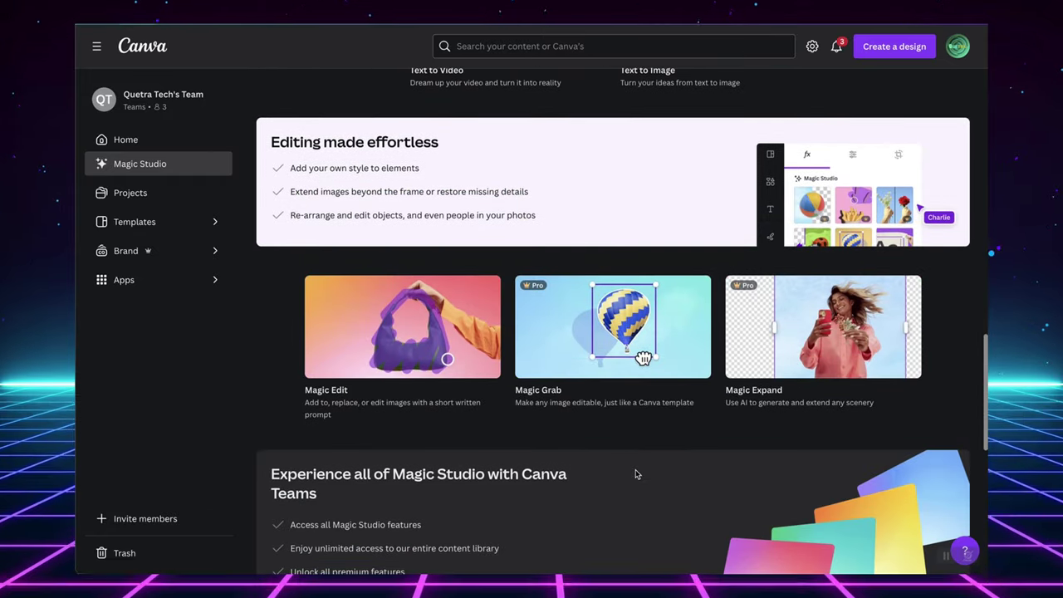
left_click(421, 355)
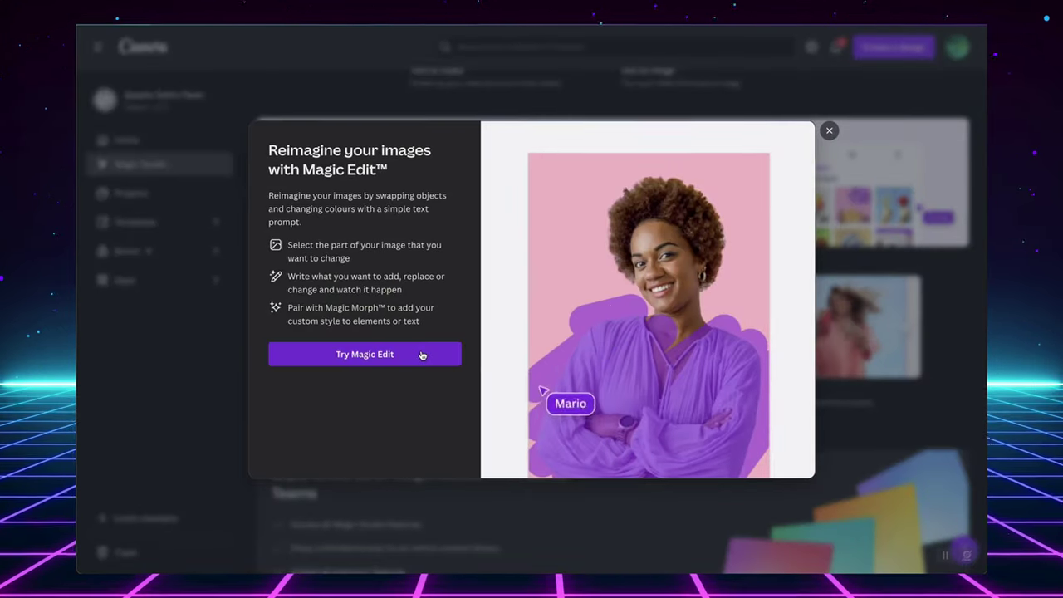
left_click(420, 356)
mouse_move(594, 281)
left_mouse_down()
mouse_move(671, 301)
mouse_move(598, 217)
left_mouse_up()
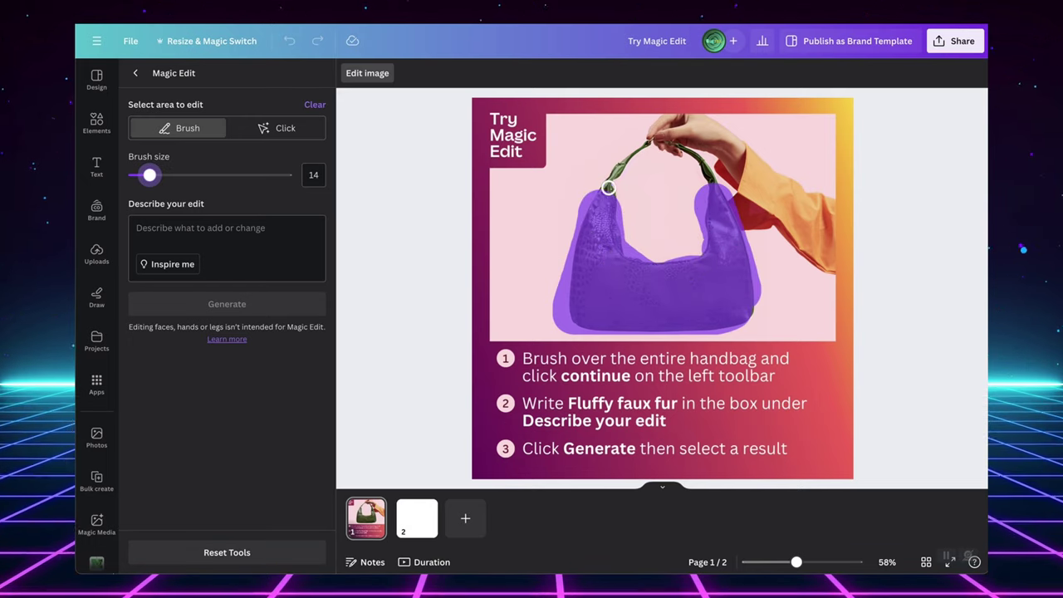
Generate 'fluffy faux fur' edits of the handbag and apply the furry bag result.
type("fluffy faux fur")
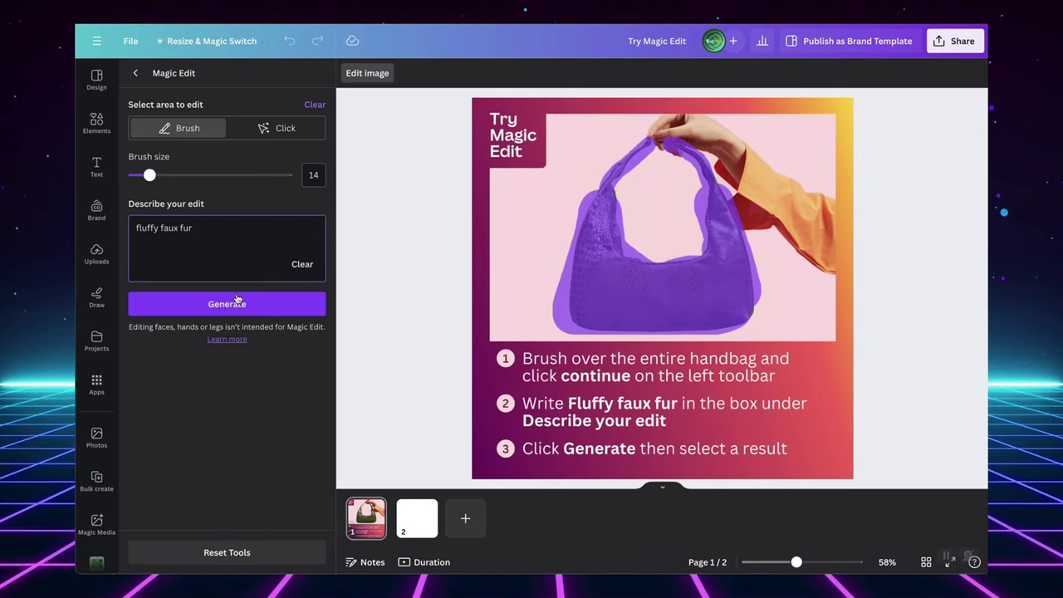
left_click(237, 301)
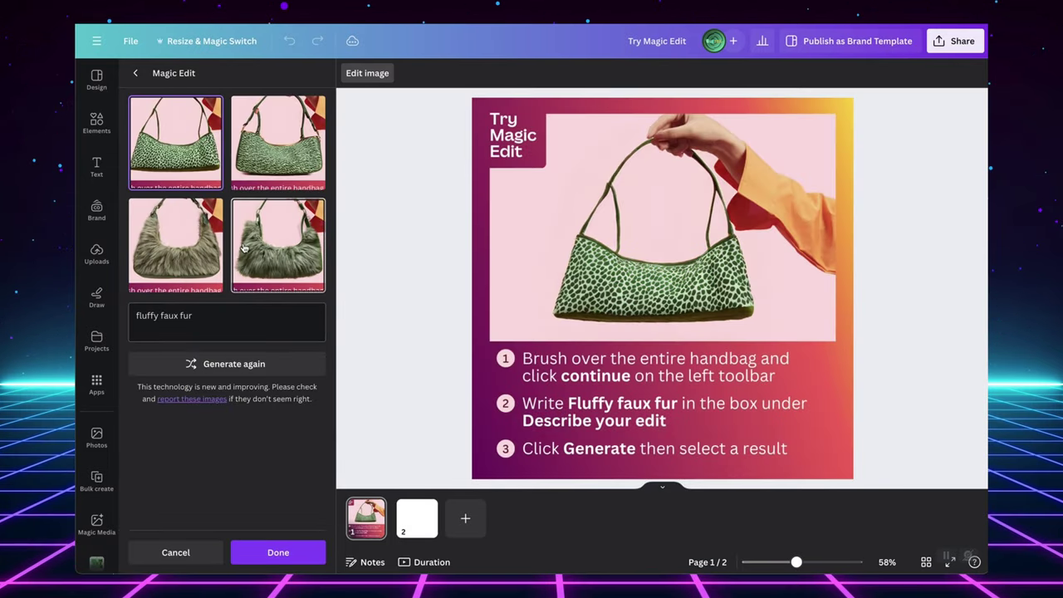
left_click(201, 250)
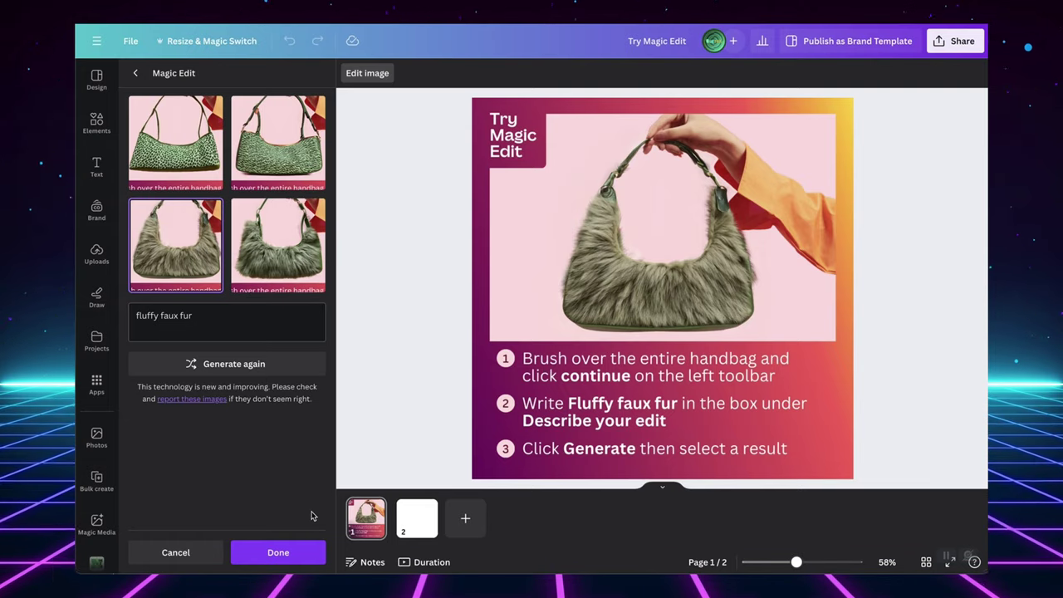
Accept the fur bag, then brush a Magic Edit mask over the whole red handbag.
left_click(295, 553)
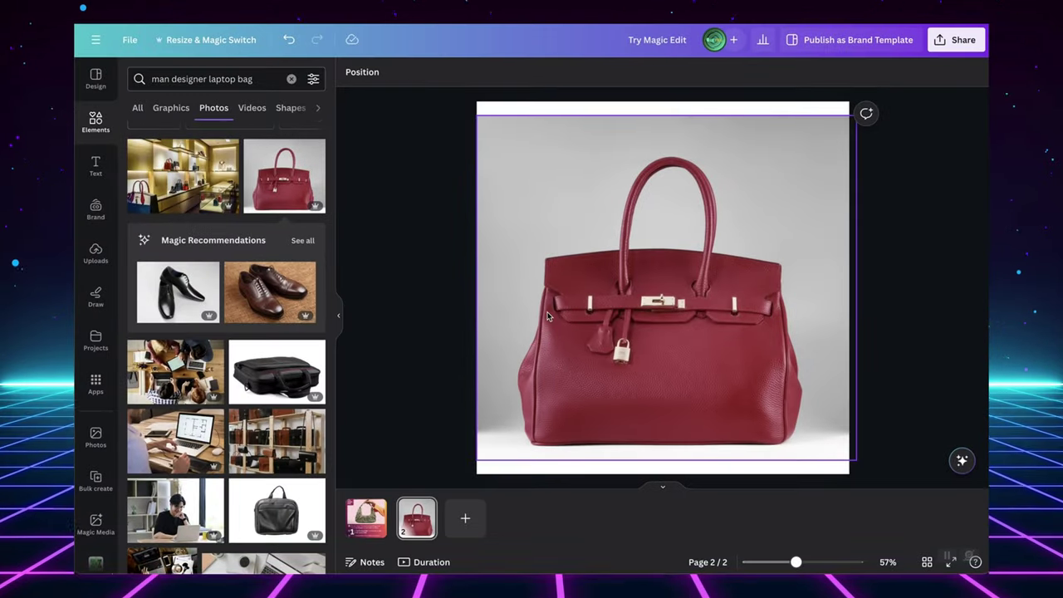
left_click(365, 72)
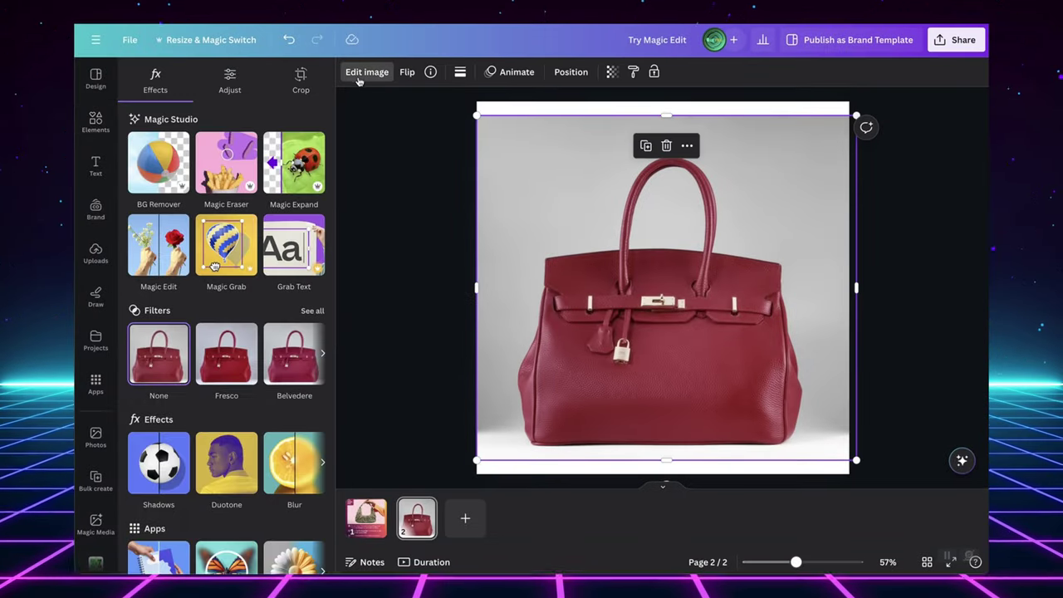
left_click(162, 251)
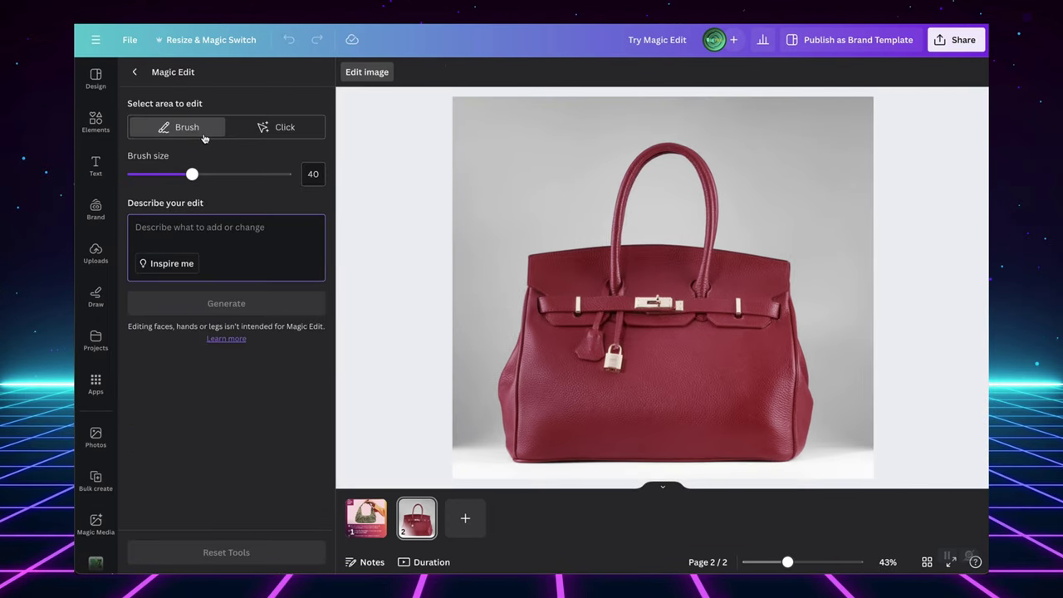
mouse_move(548, 279)
left_mouse_down()
mouse_move(518, 391)
mouse_move(656, 452)
mouse_move(769, 342)
mouse_move(615, 262)
mouse_move(562, 370)
mouse_move(732, 298)
left_mouse_up()
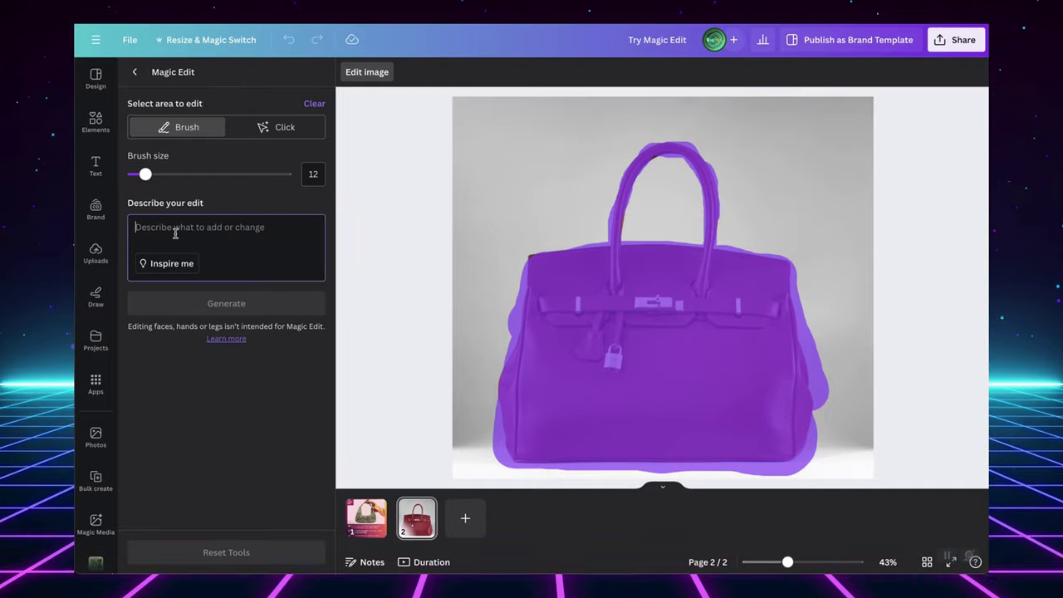
Generate and compare neon pink-and-blue leather bag variants, then generate leopard-skin versions.
type("neon pink and blue leather")
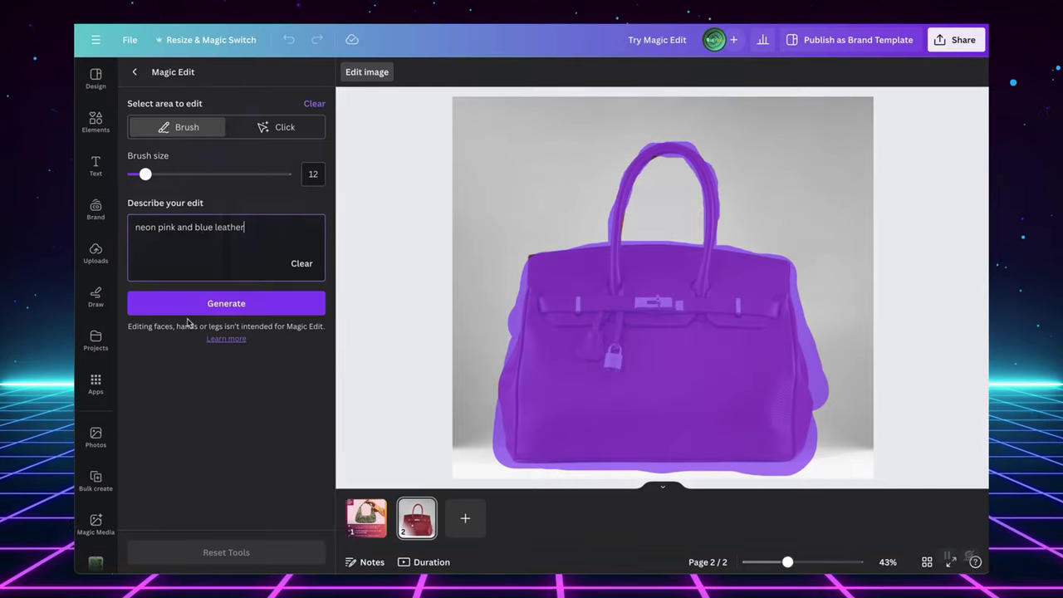
left_click(190, 304)
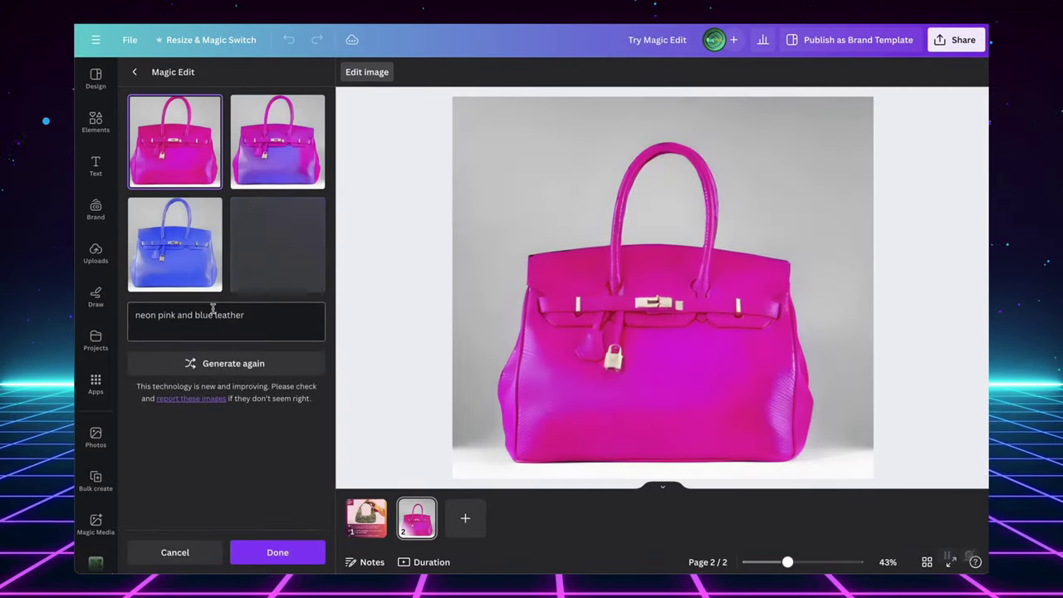
left_click(272, 164)
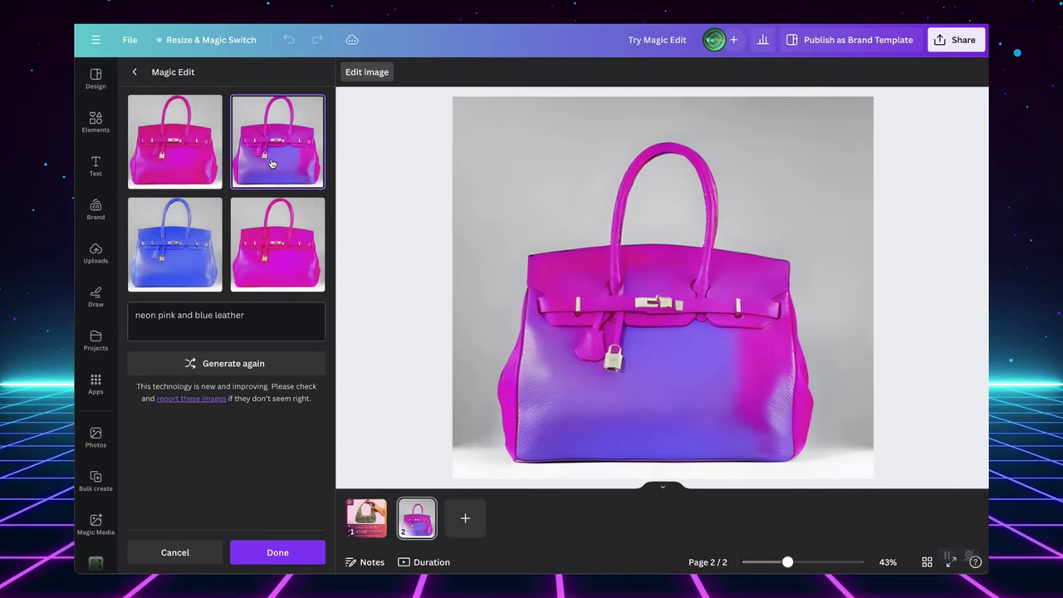
left_click(265, 257)
left_click(189, 257)
left_click(179, 161)
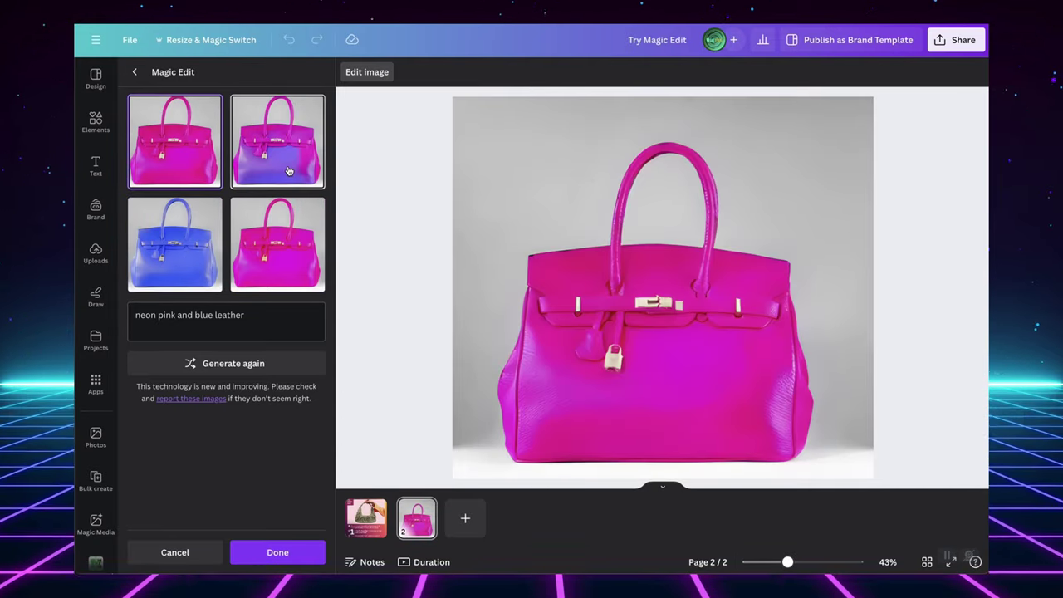
left_click(290, 172)
left_click(290, 251)
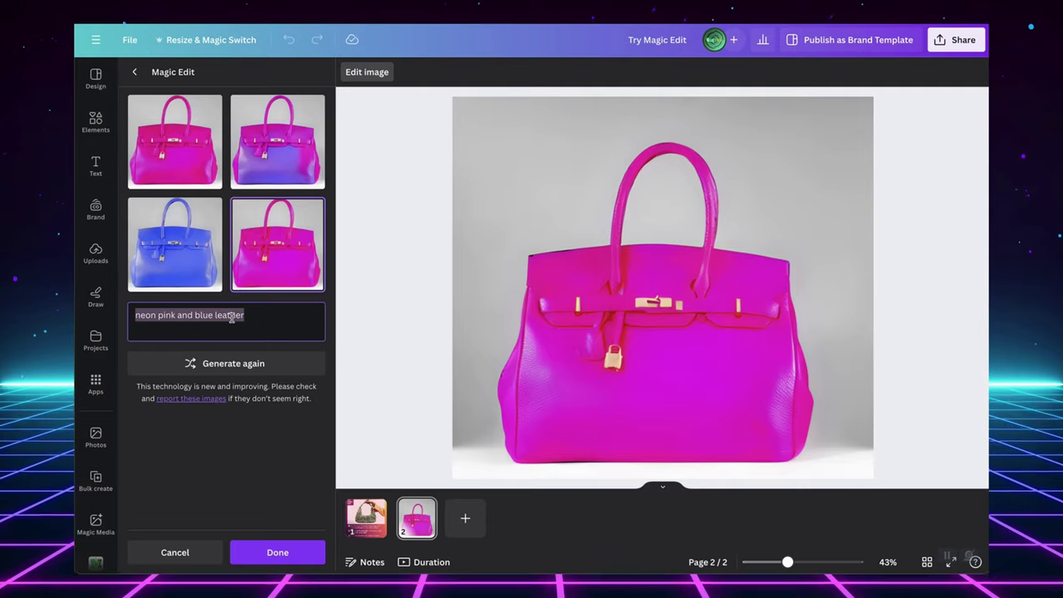
type("leopard skin")
left_click(214, 363)
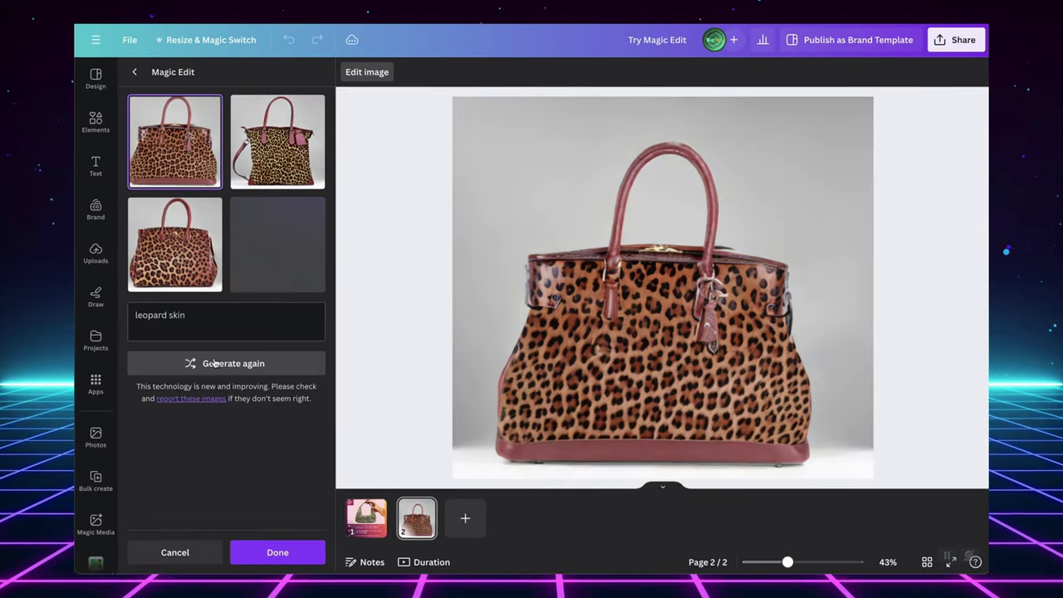
left_click(214, 363)
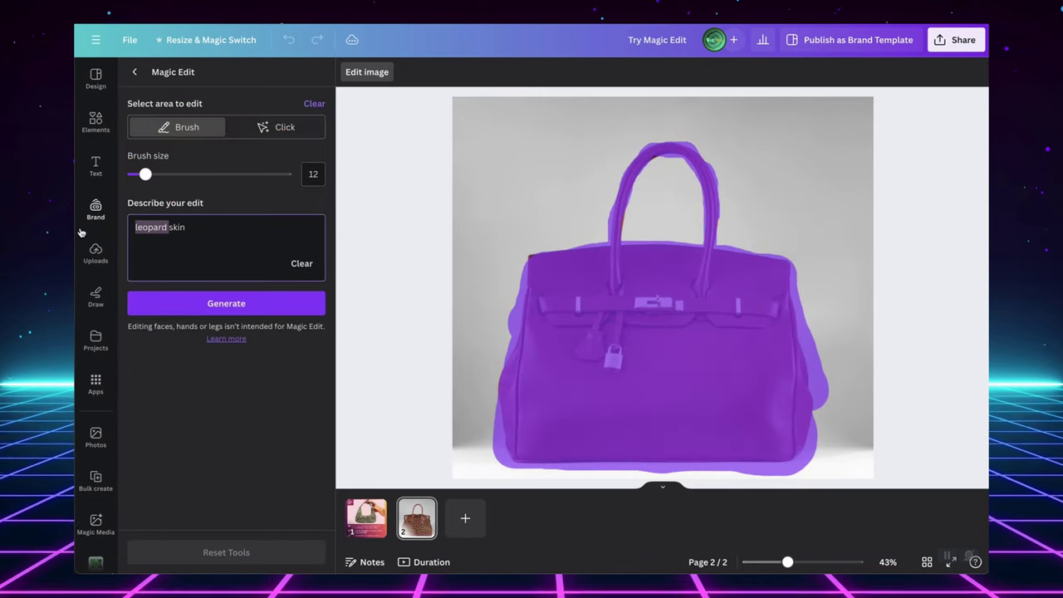
type("zebr")
Generate zebra-skin bag versions, then add a cat beside the man using the second result.
left_click(186, 304)
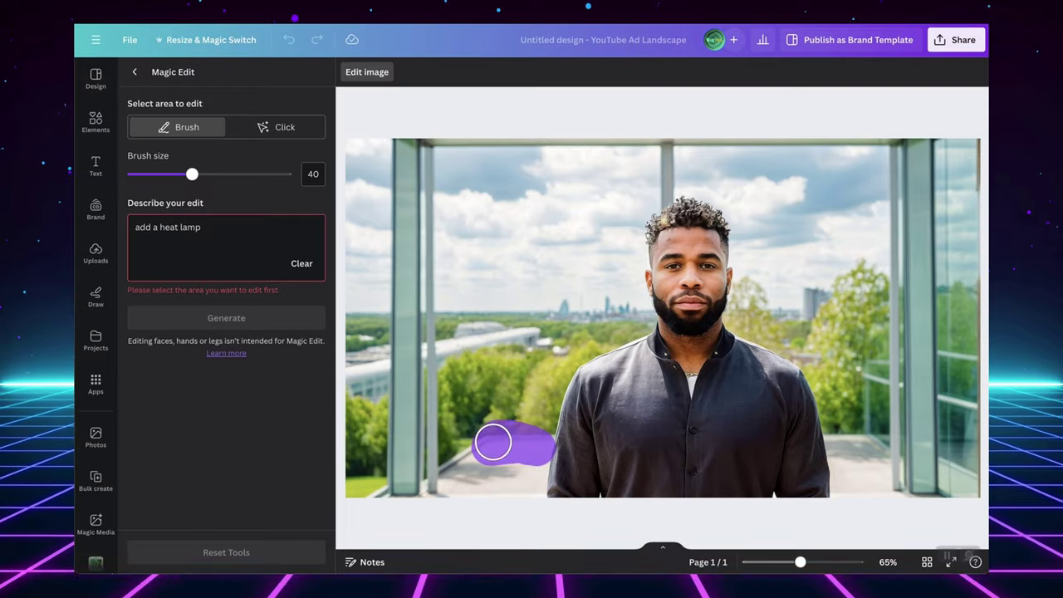
type("at")
left_click(226, 303)
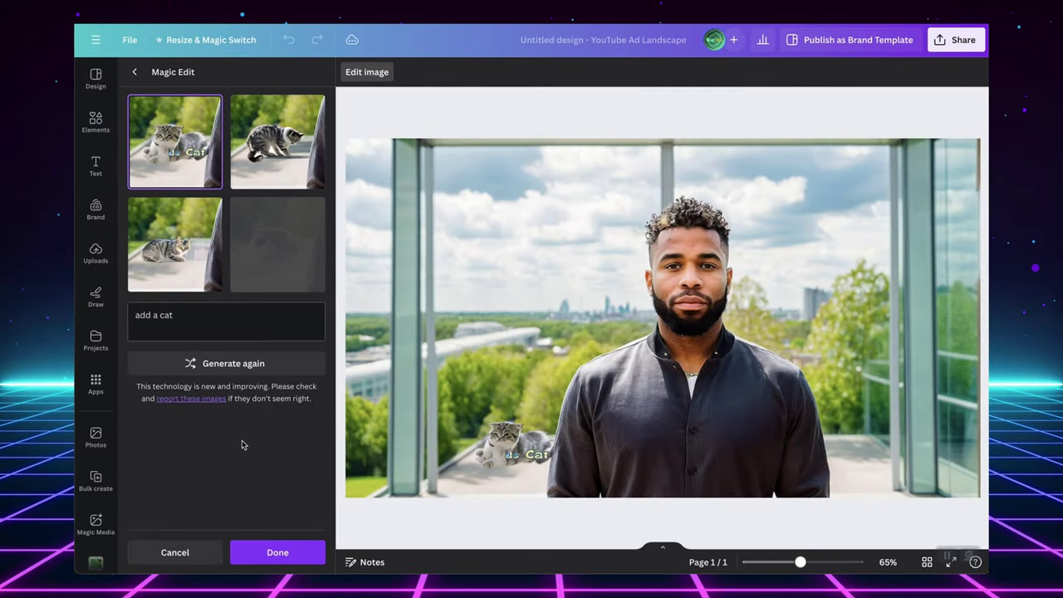
left_click(263, 155)
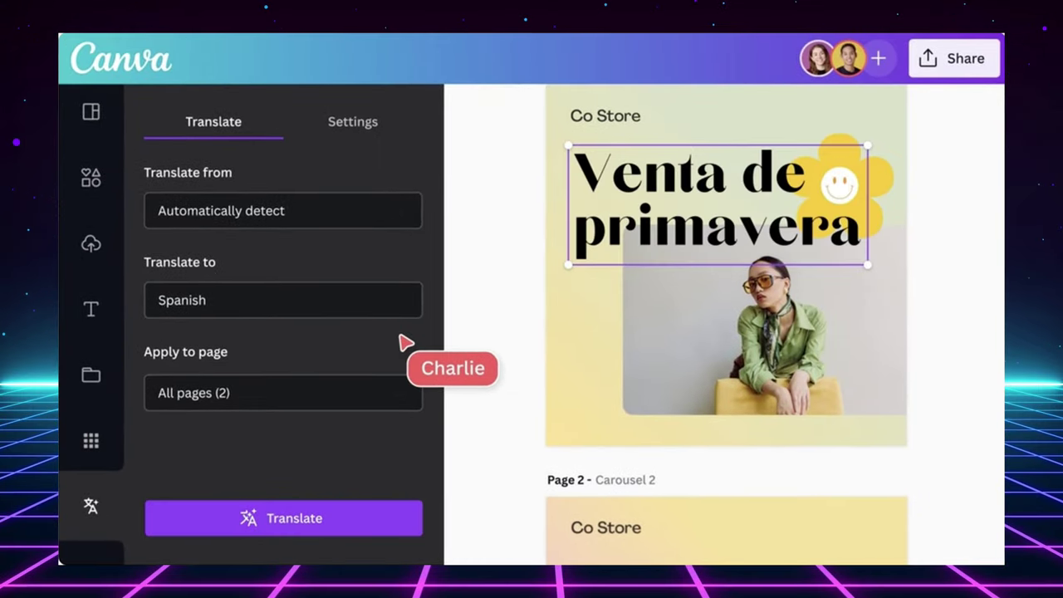
Translate the Co Store carousel headline from Spanish into English as 'Spring Sale'.
left_click(404, 314)
left_click(340, 422)
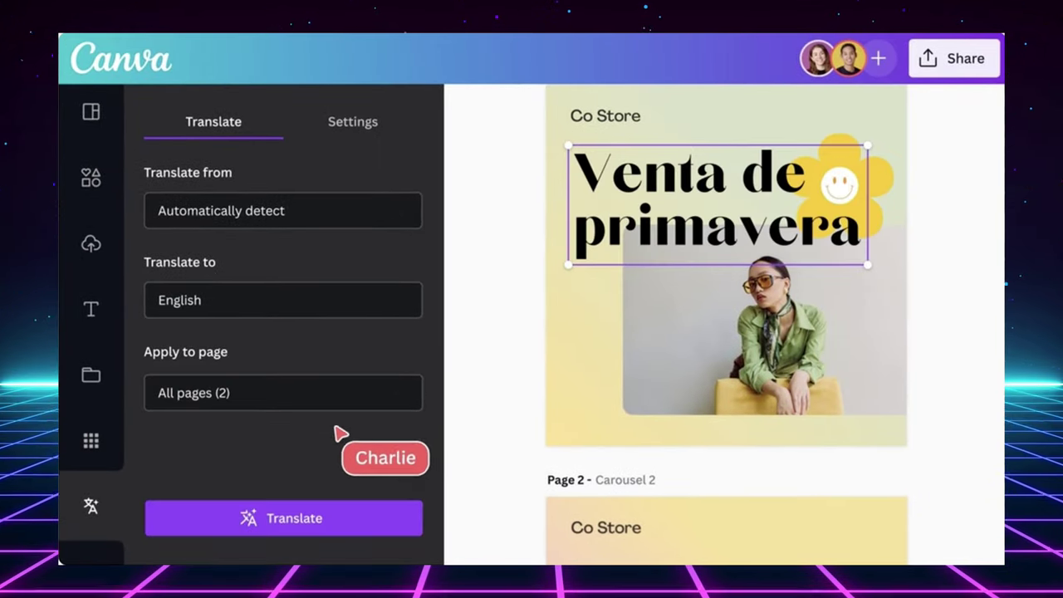
left_click(413, 515)
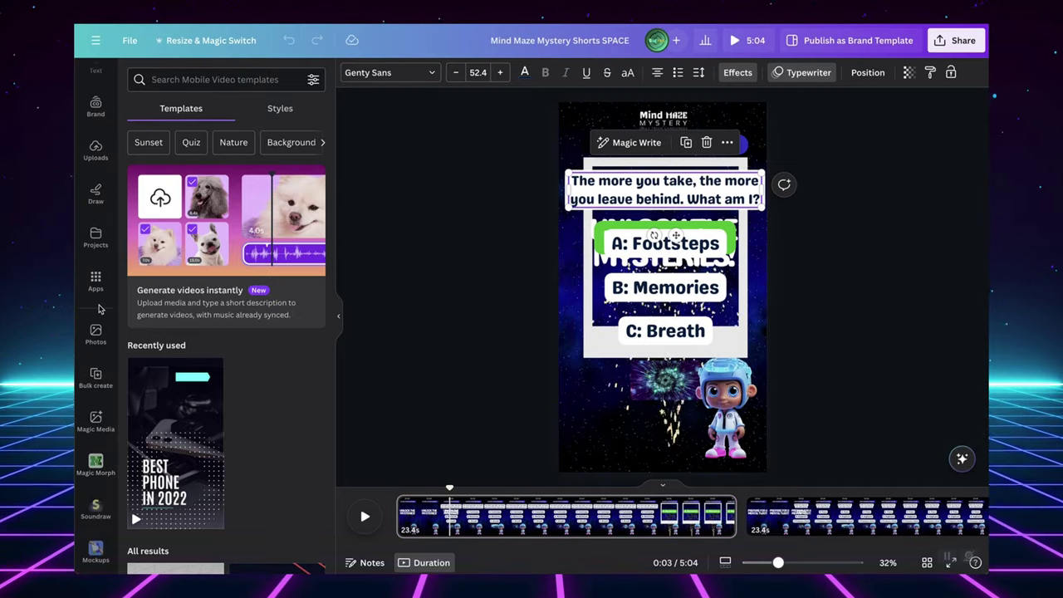
Open the Translate app from the Apps panel and dismiss its tips popup.
left_click(96, 283)
scroll(229, 462, "down", 5)
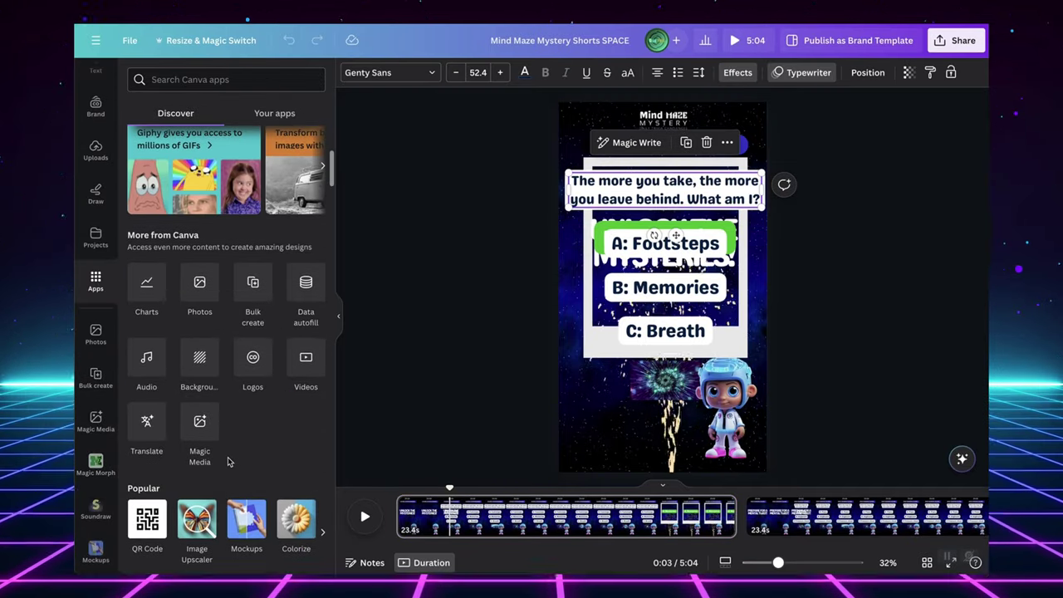
left_click(155, 423)
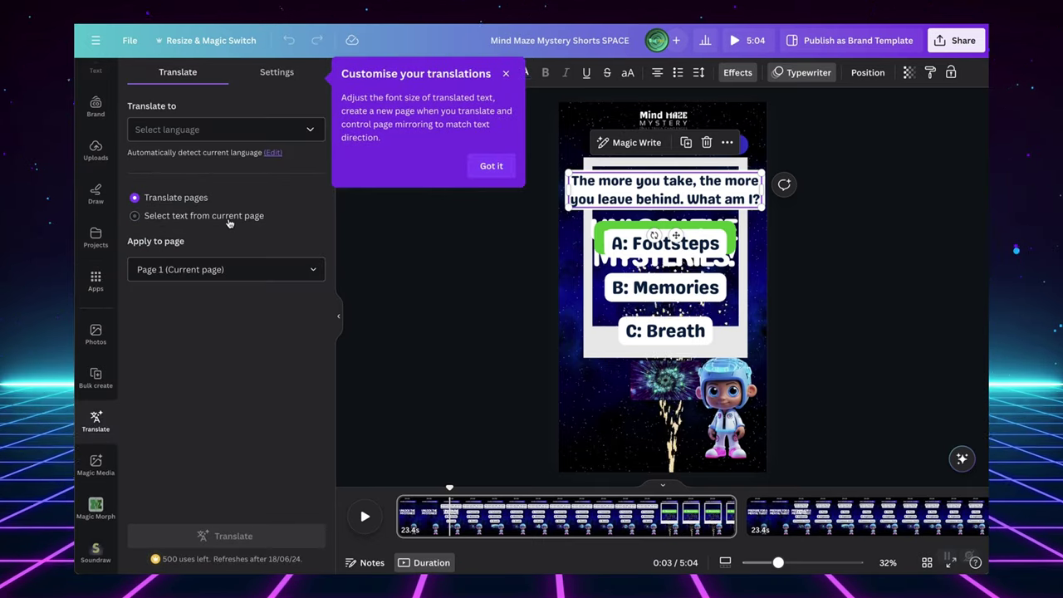
left_click(491, 166)
Translate the riddle quiz page into Hindi as a new page.
left_click(216, 129)
scroll(213, 249, "down", 3)
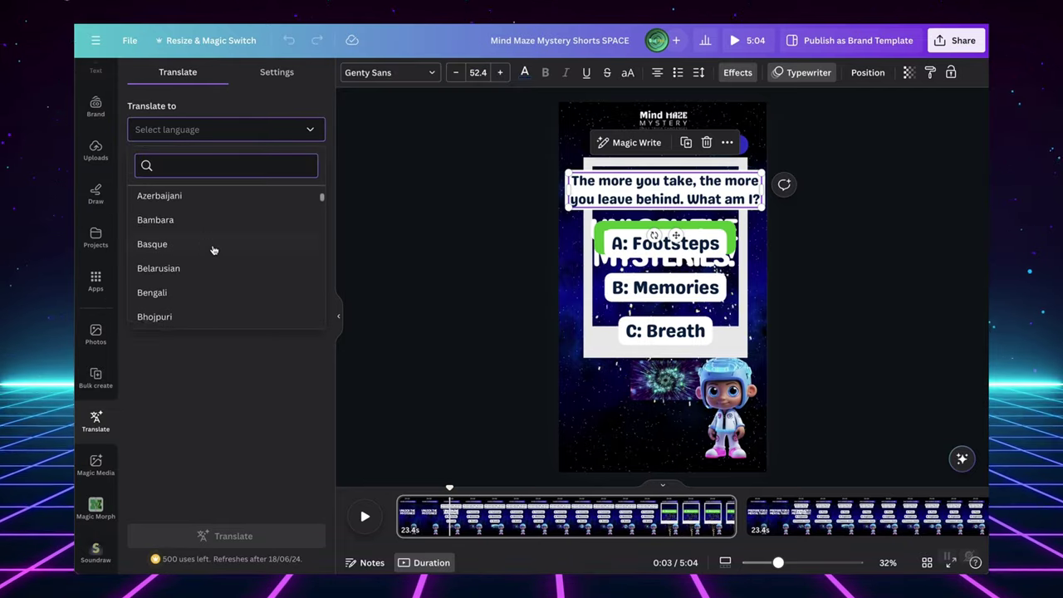
scroll(213, 249, "down", 3)
scroll(214, 249, "down", 3)
scroll(214, 249, "down", 2)
scroll(214, 249, "down", 2)
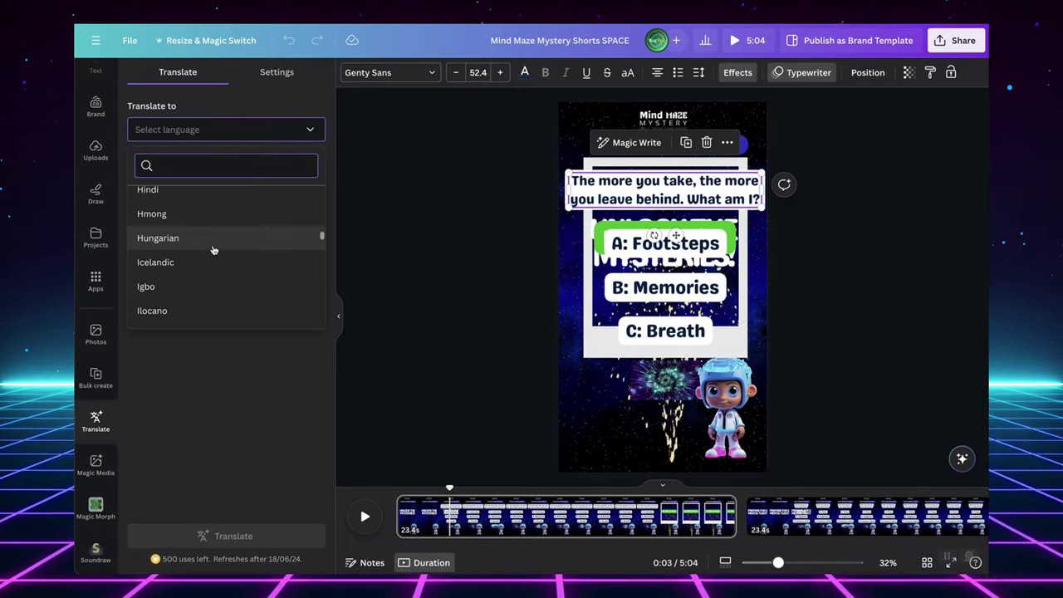
scroll(214, 249, "up", 2)
left_click(209, 216)
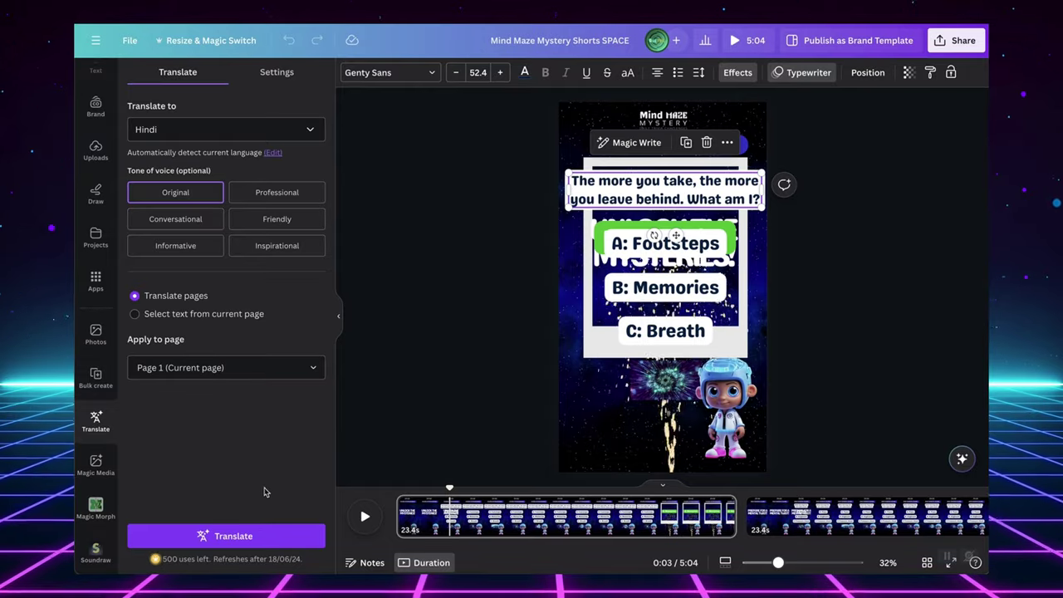
left_click(250, 543)
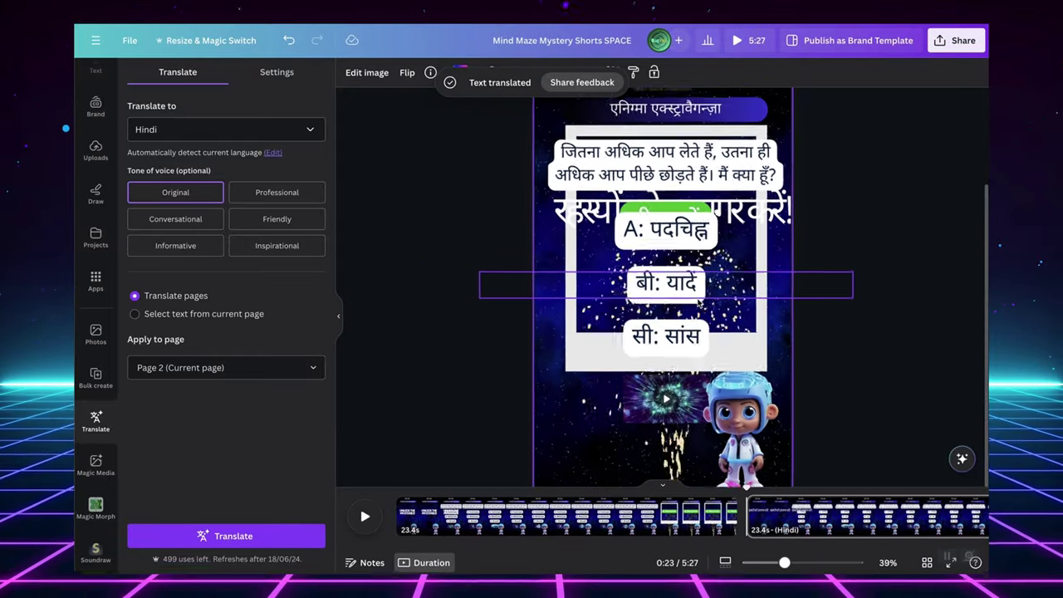
Translate the Hindi page back into English as another page.
left_click(226, 129)
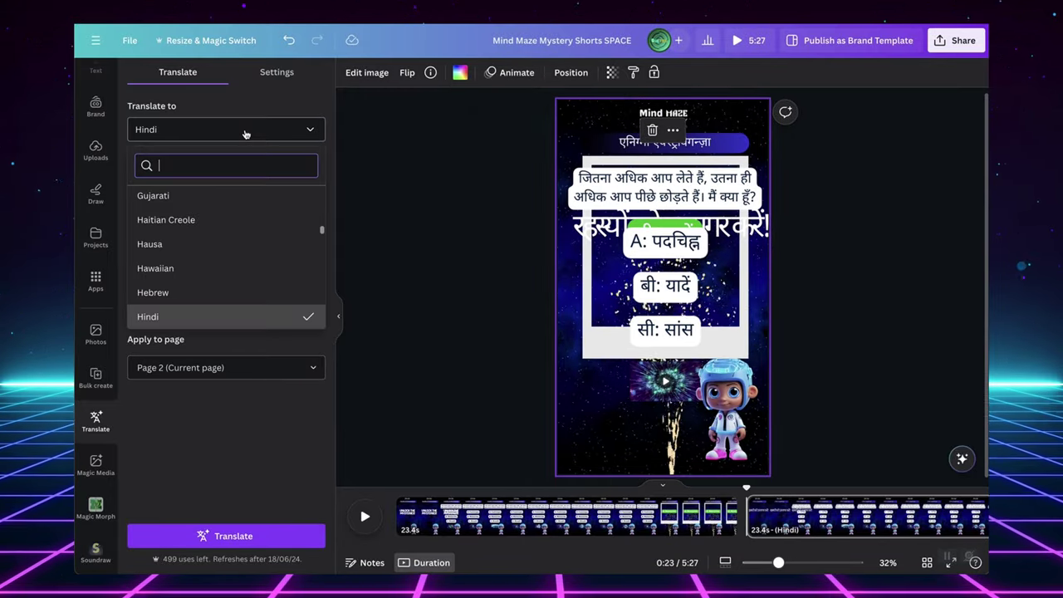
scroll(201, 273, "up", 5)
scroll(201, 272, "down", 2)
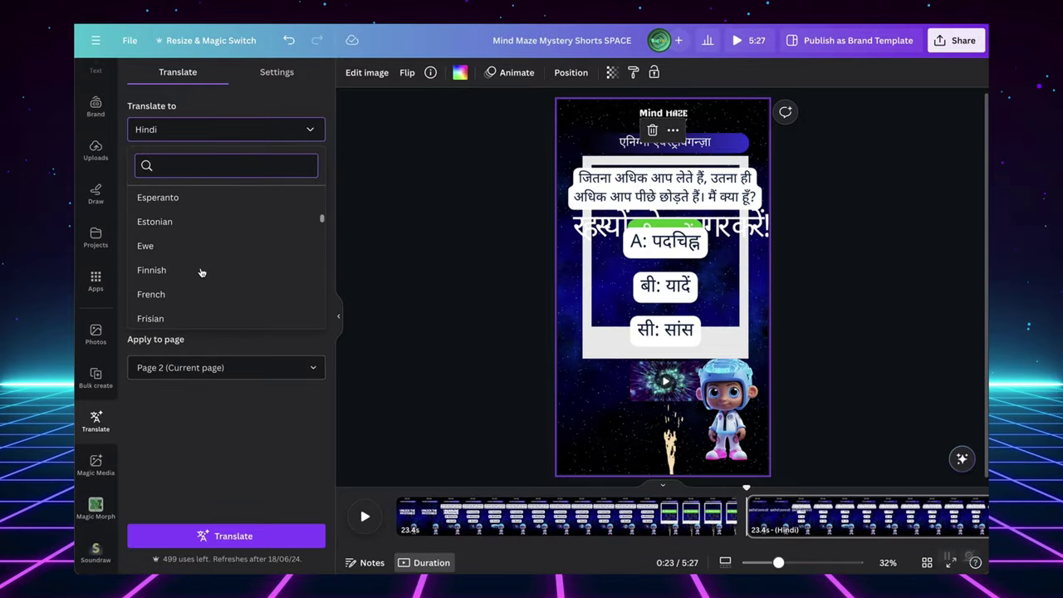
scroll(202, 271, "up", 2)
left_click(202, 274)
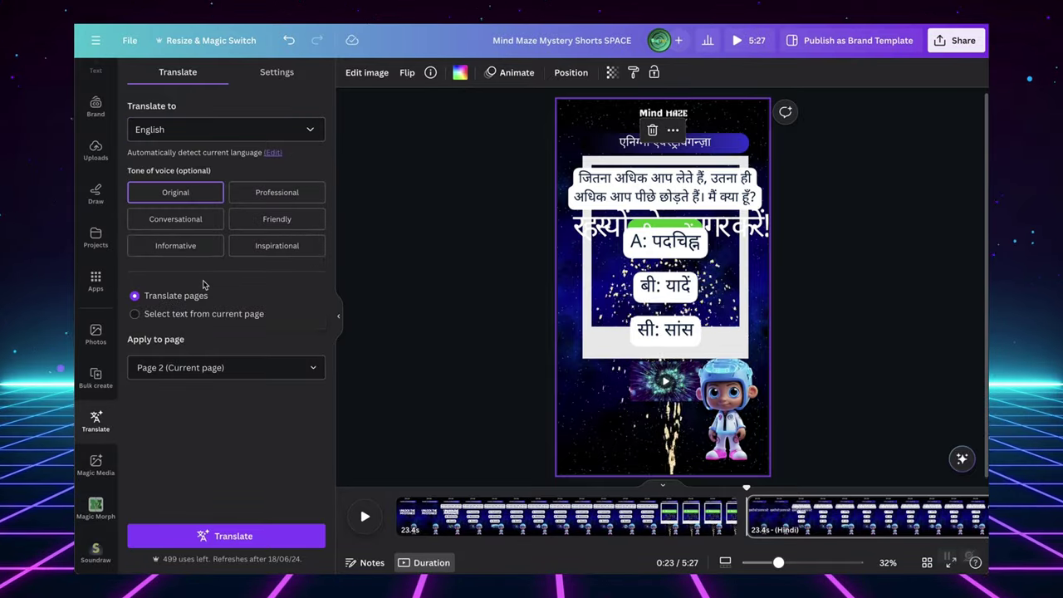
left_click(228, 534)
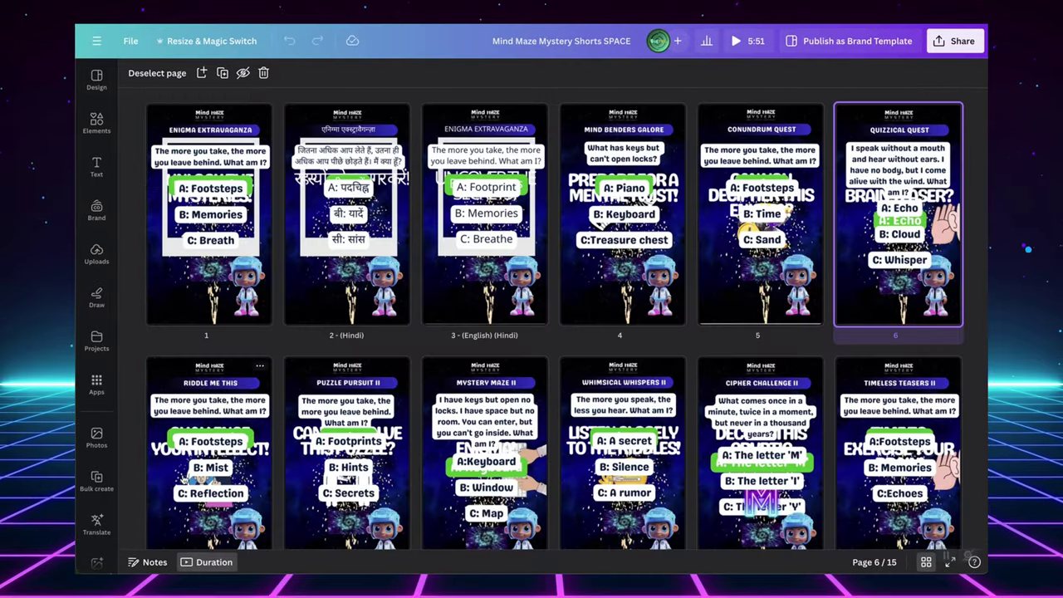
Open Bulk create from the left sidebar of the riddle quiz design.
left_click(97, 482)
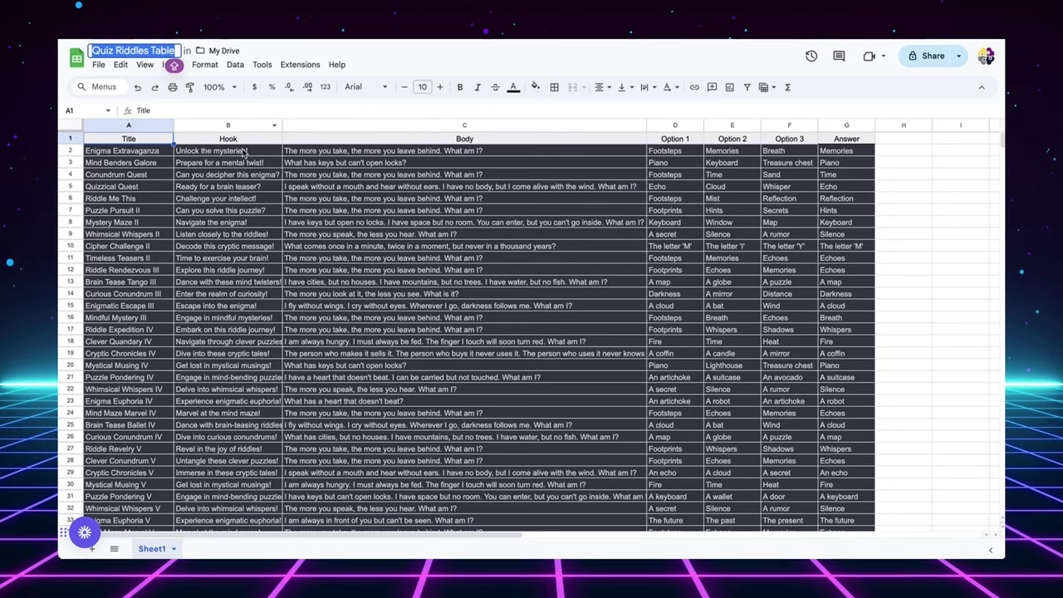
Scroll through the 102 riddles in the Quiz Riddles Table sheet.
left_click(263, 270)
scroll(478, 327, "down", 3)
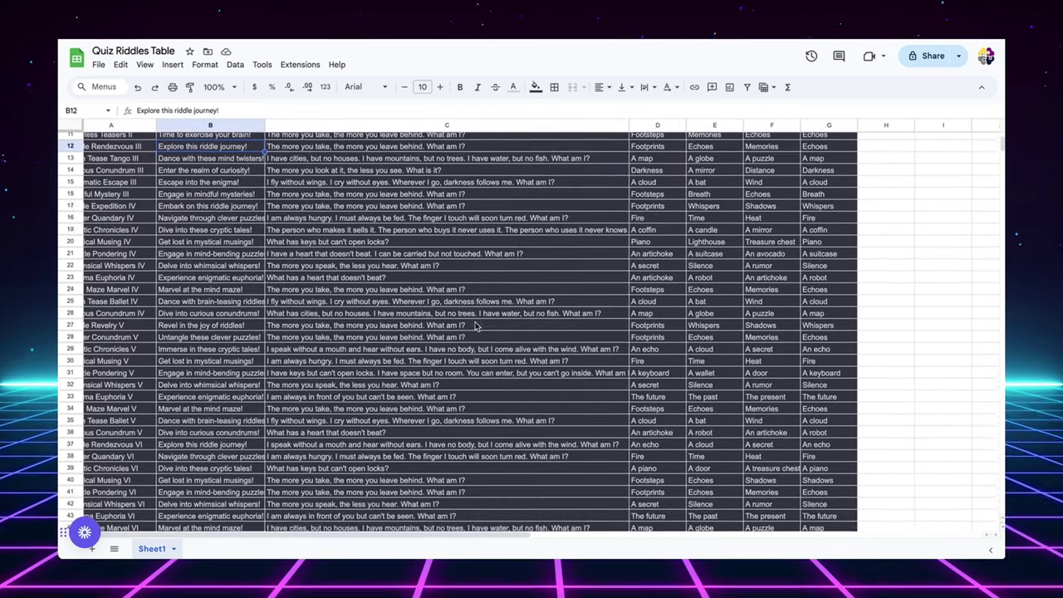
scroll(478, 326, "down", 3)
scroll(478, 326, "down", 3)
scroll(478, 327, "down", 3)
scroll(478, 327, "down", 3)
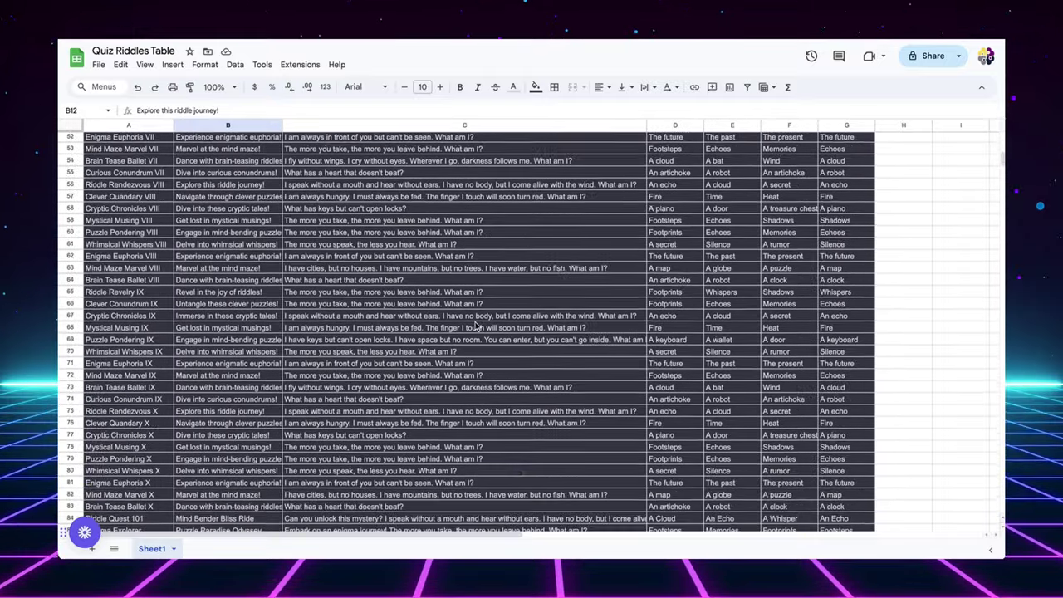
scroll(477, 327, "down", 3)
scroll(477, 326, "down", 3)
scroll(478, 327, "down", 3)
scroll(478, 327, "up", 1)
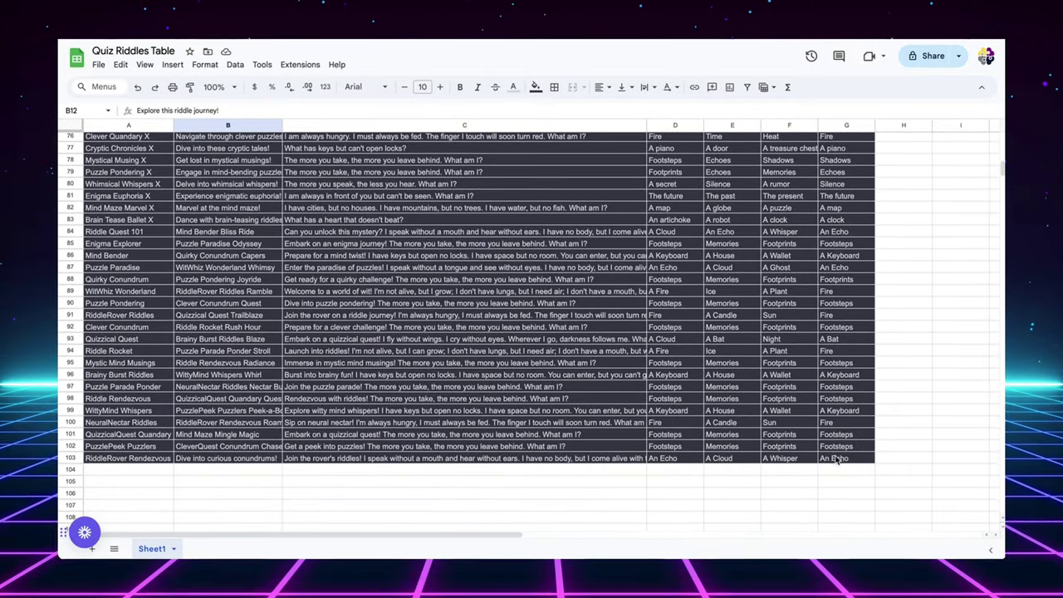
Select the riddle data rows and download the sheet as a CSV file.
mouse_move(838, 460)
left_mouse_down()
mouse_move(197, 88)
mouse_move(104, 154)
left_mouse_up()
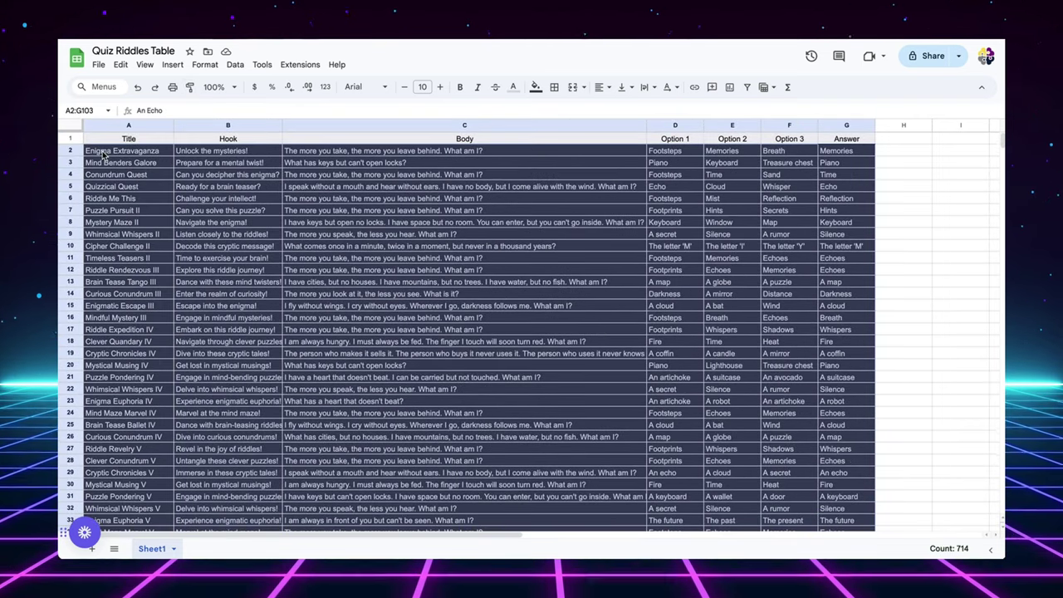
left_click(98, 64)
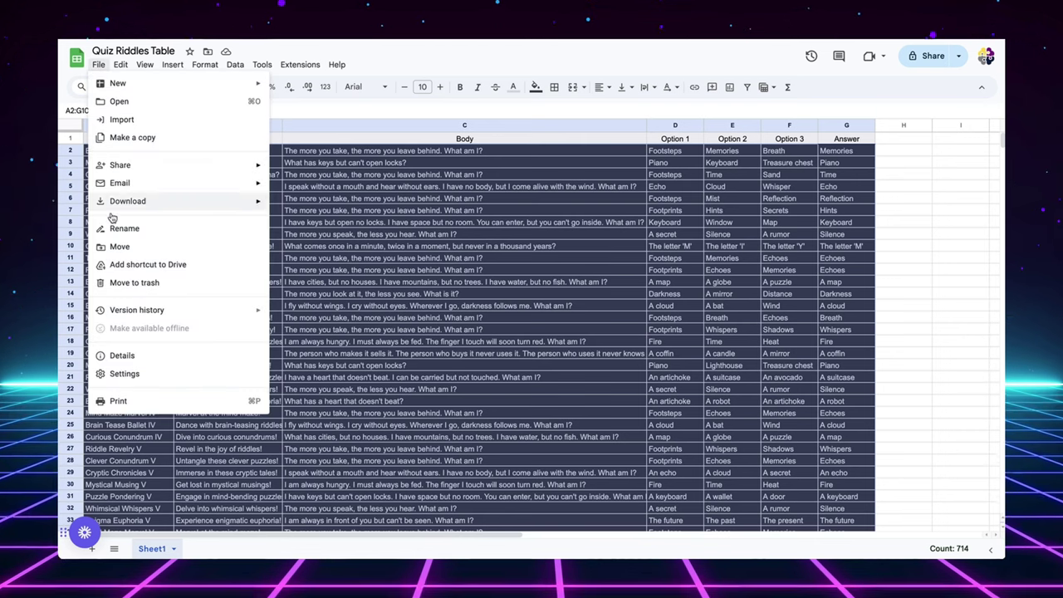
mouse_move(129, 201)
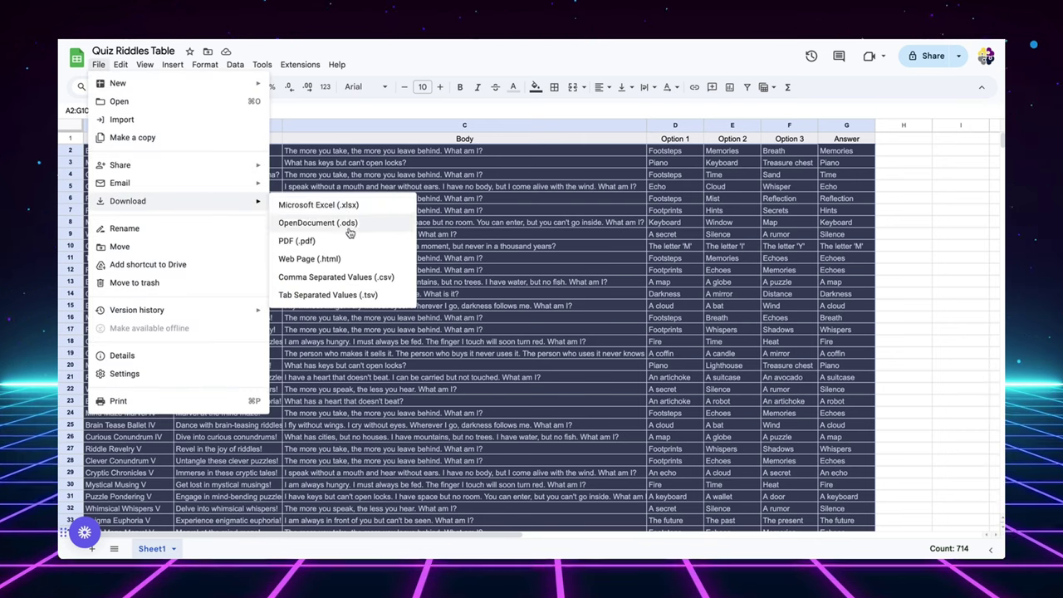
left_click(315, 279)
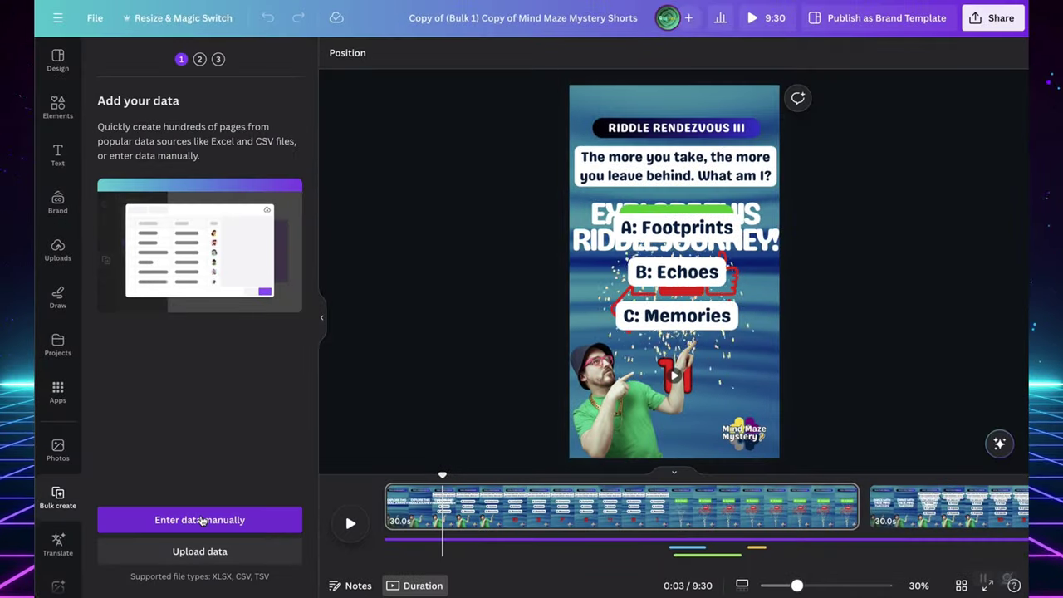
Upload the Quiz Riddles Table CSV to Bulk create and move the playhead to the question scene.
left_click(208, 553)
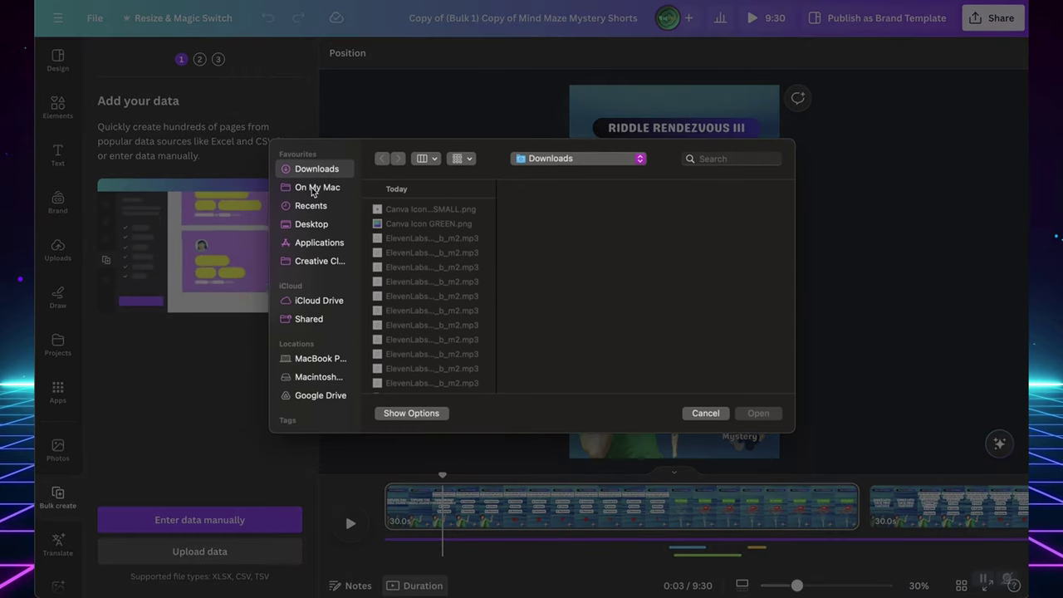
scroll(390, 280, "down", 5)
left_click(430, 242)
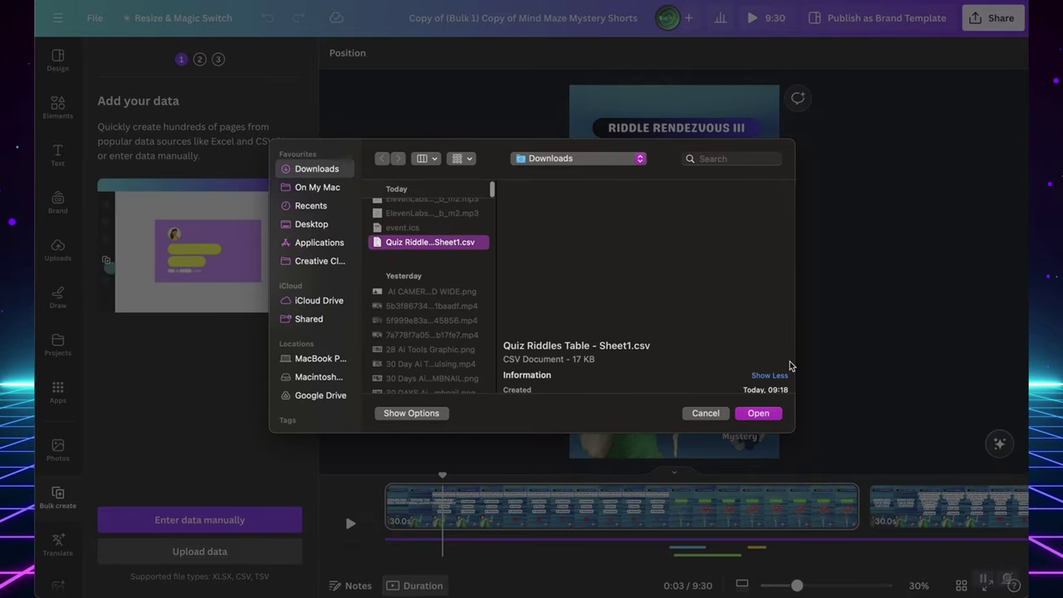
left_click(758, 413)
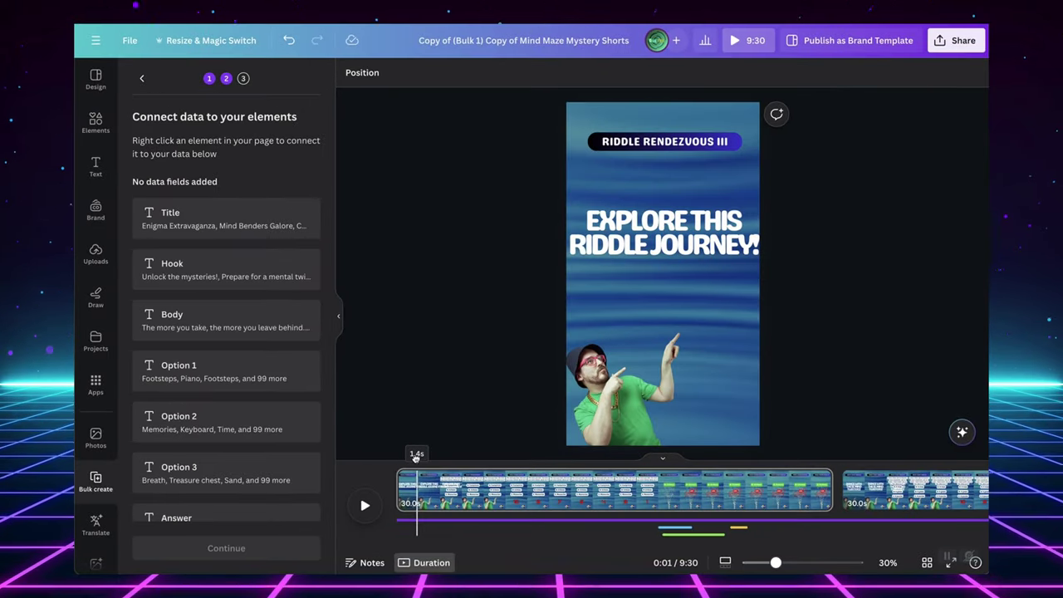
left_click_drag(416, 459, 469, 474)
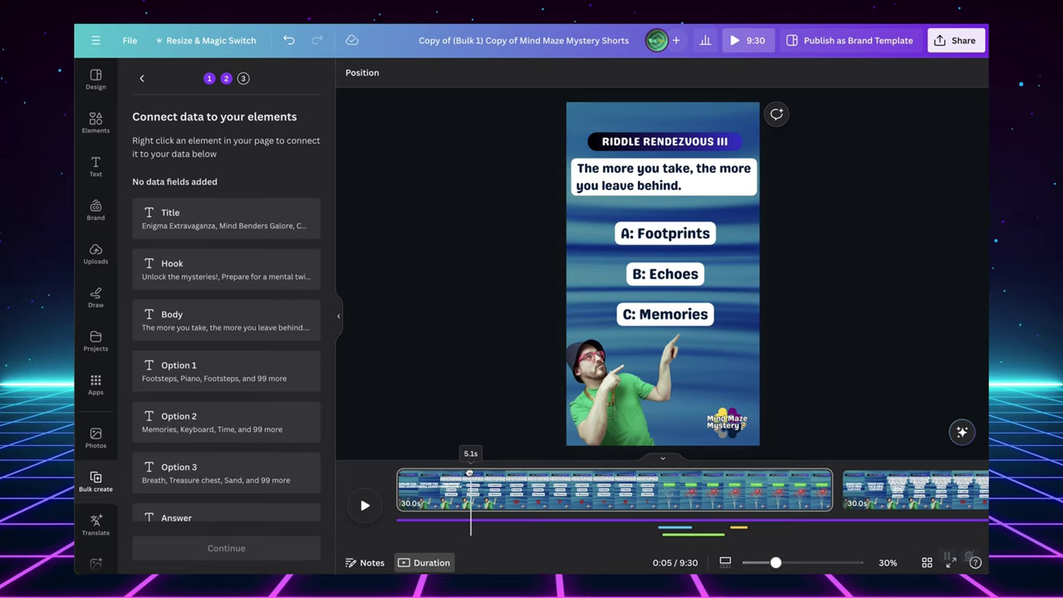
Connect the riddle question text to the Body data field.
left_click(625, 182)
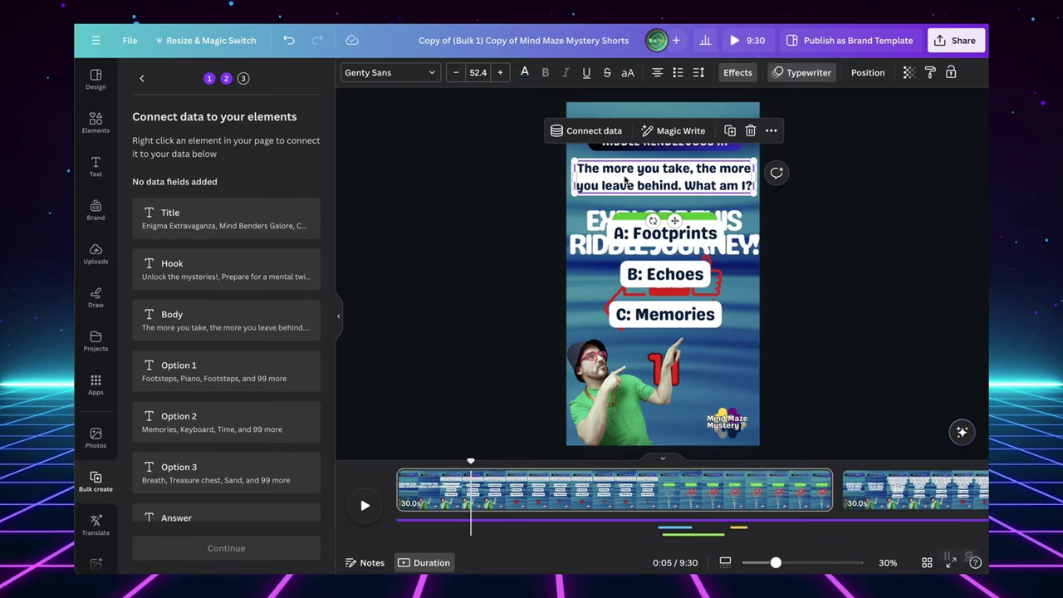
left_click(589, 131)
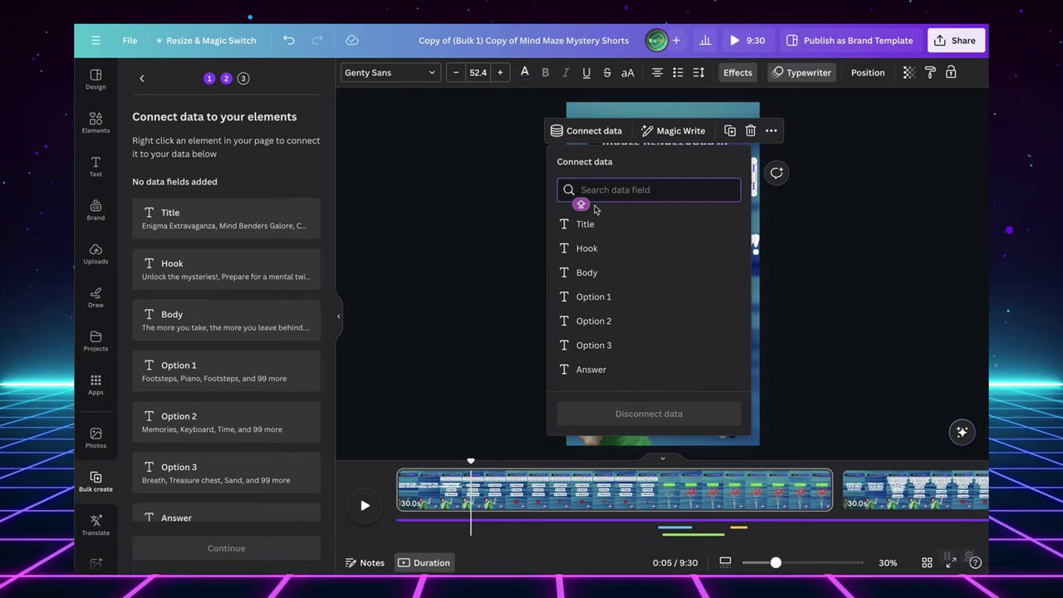
left_click(586, 273)
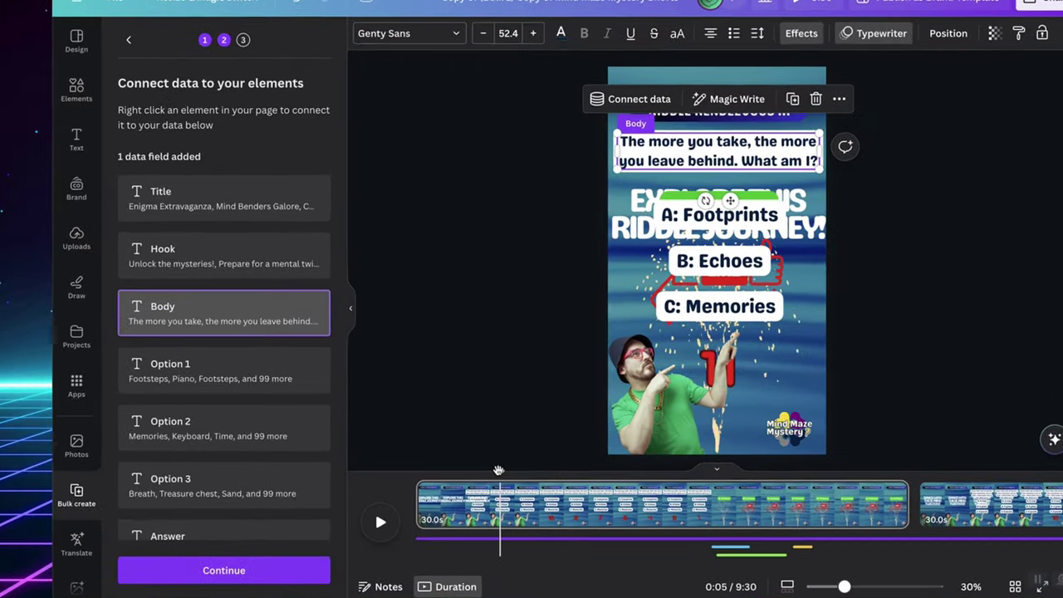
left_click_drag(471, 462, 448, 459)
left_click_drag(512, 486, 553, 491)
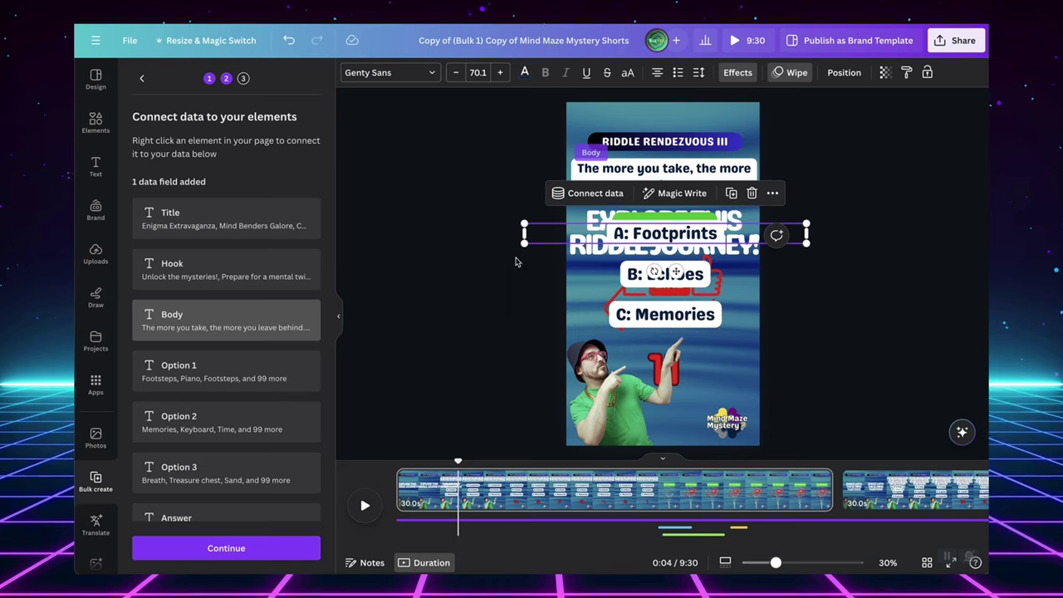
Connect choices A: Footprints, B: Echoes and C: Memories to Option 1, 2 and 3.
left_click(599, 196)
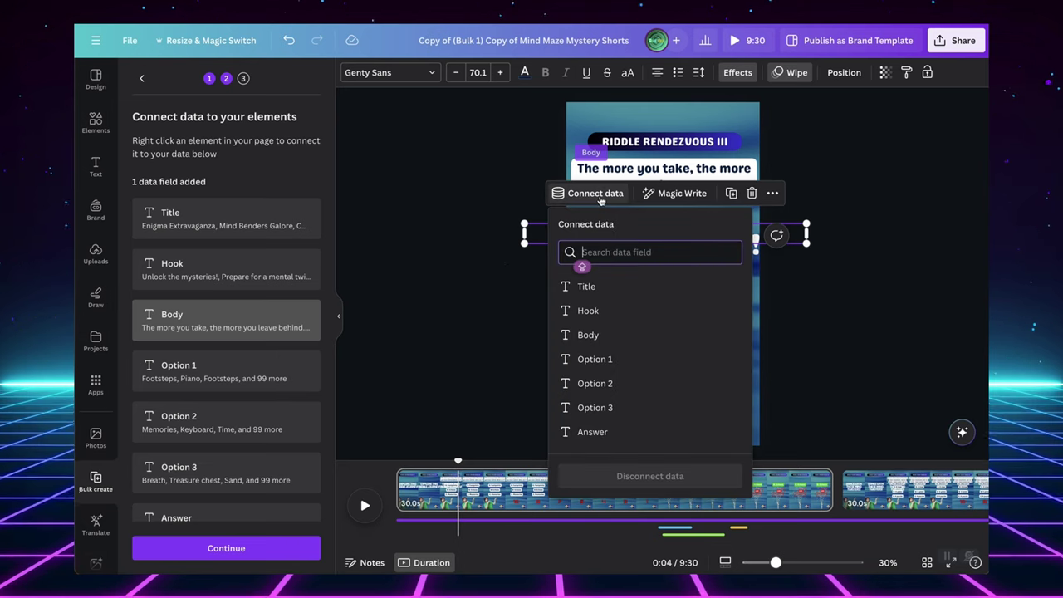
left_click(601, 355)
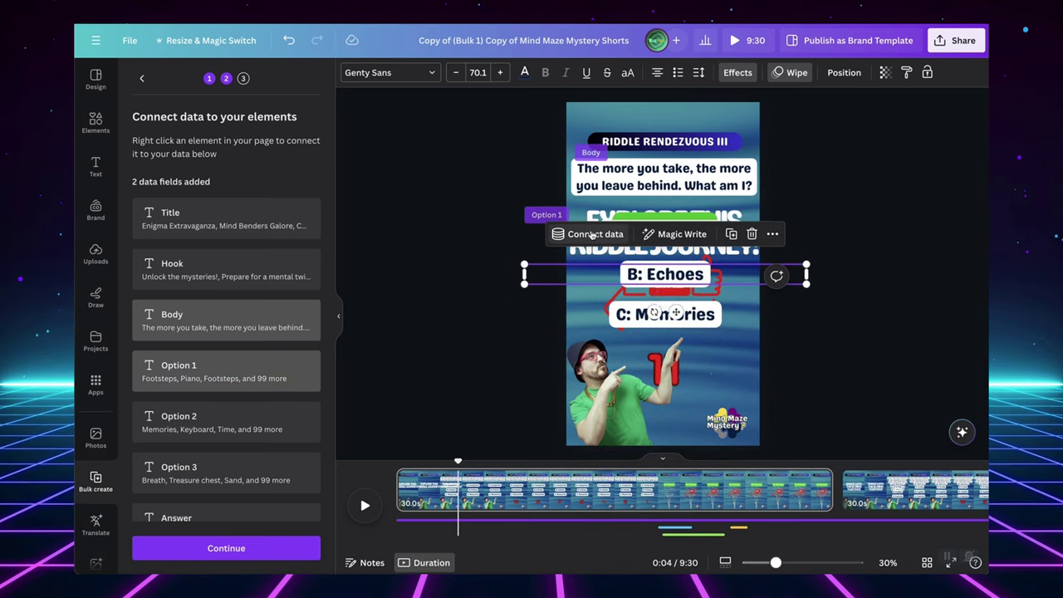
left_click(592, 235)
left_click(594, 423)
left_click(617, 325)
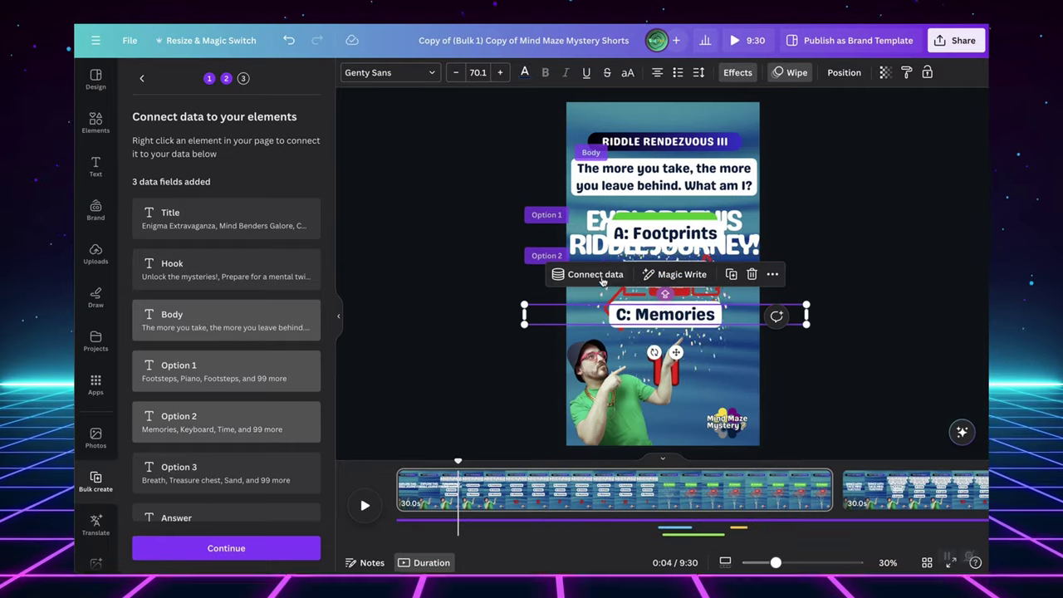
left_click(602, 276)
left_click(591, 232)
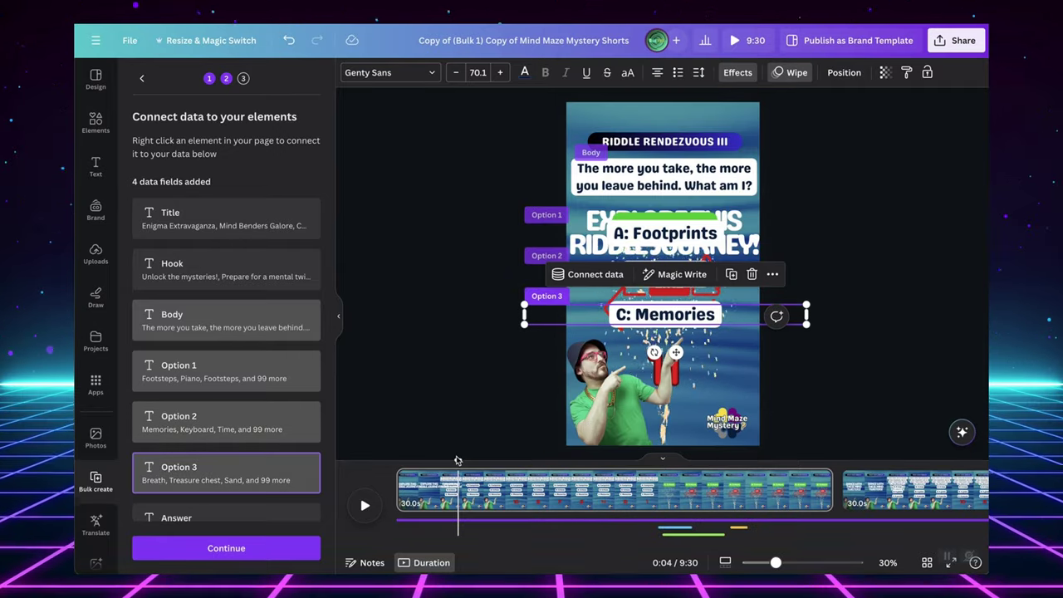
Connect the large headline text to the Answer data field.
left_click_drag(457, 460, 680, 461)
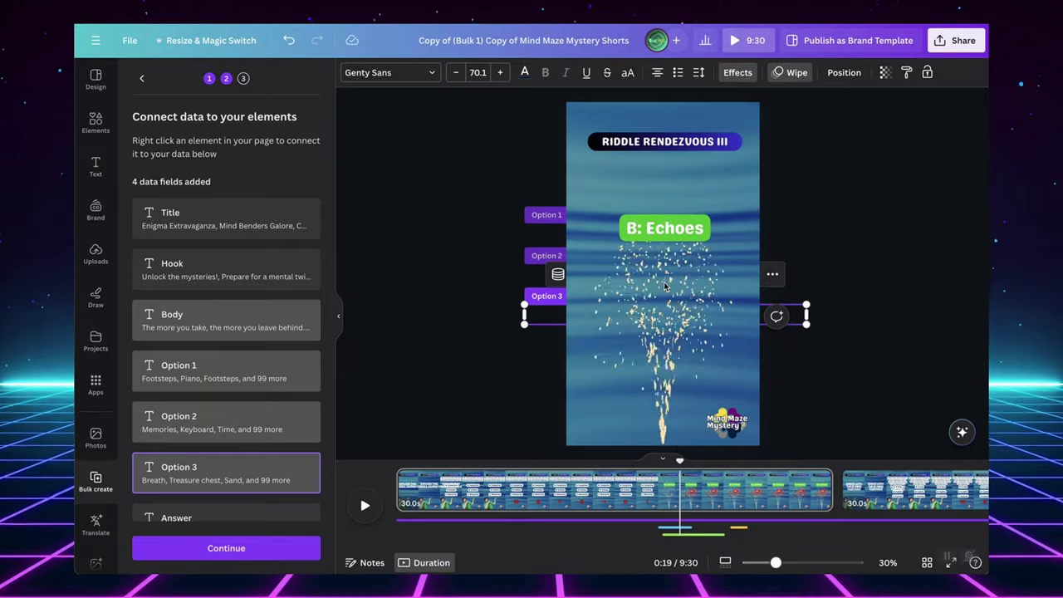
left_click(666, 234)
left_click(666, 233)
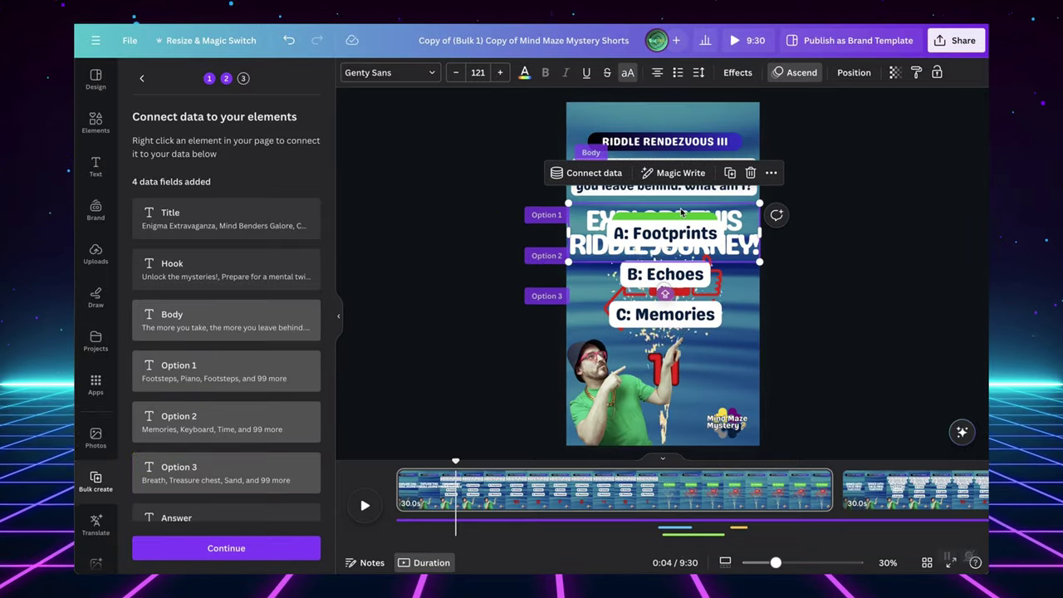
left_click(598, 173)
left_click(591, 412)
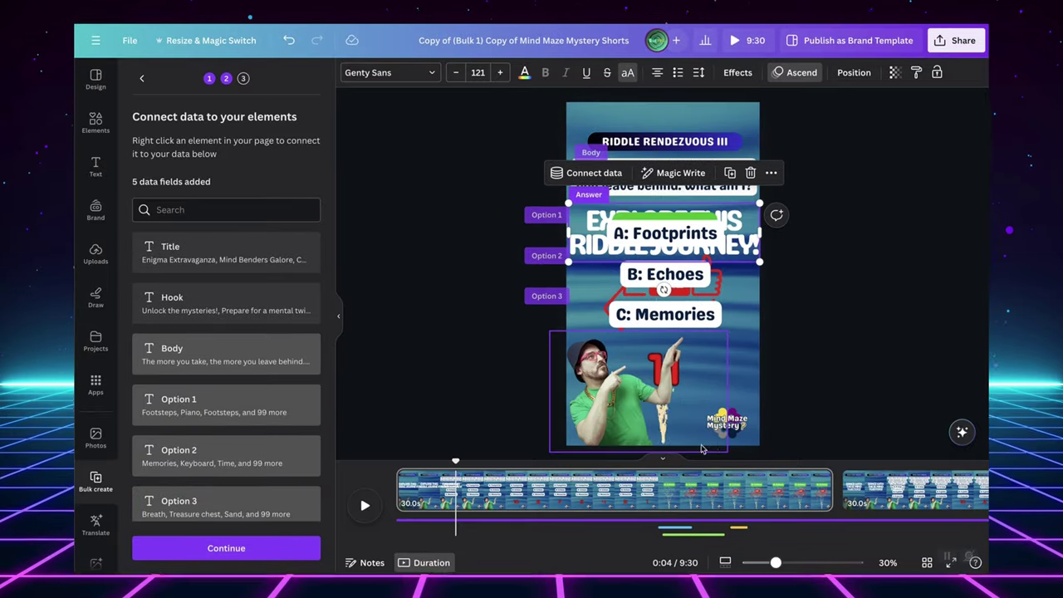
left_click_drag(455, 459, 692, 459)
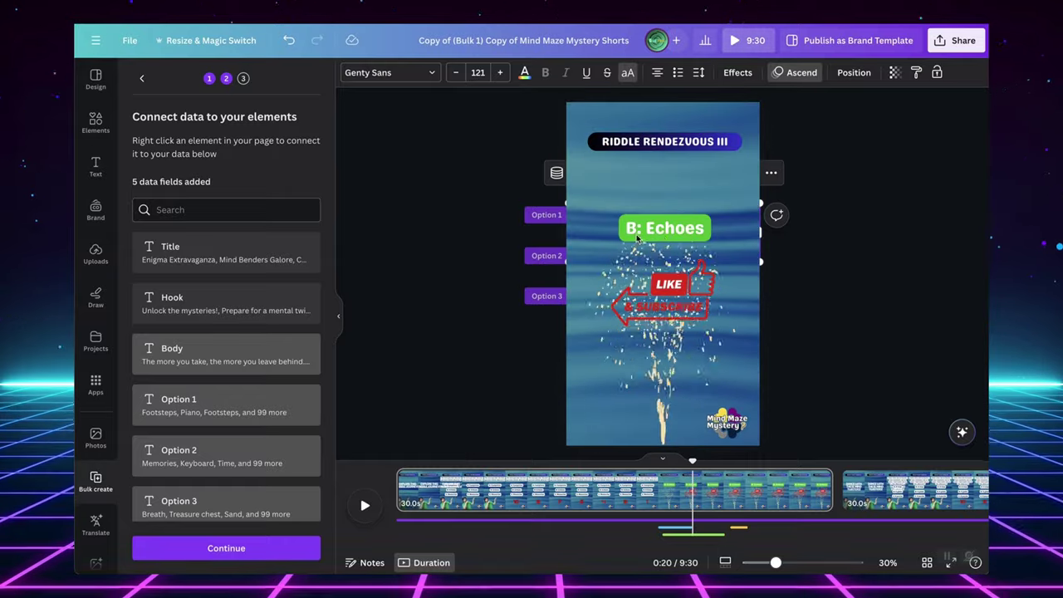
Relink the large headline from the Answer field to the Hook field.
left_click(473, 460)
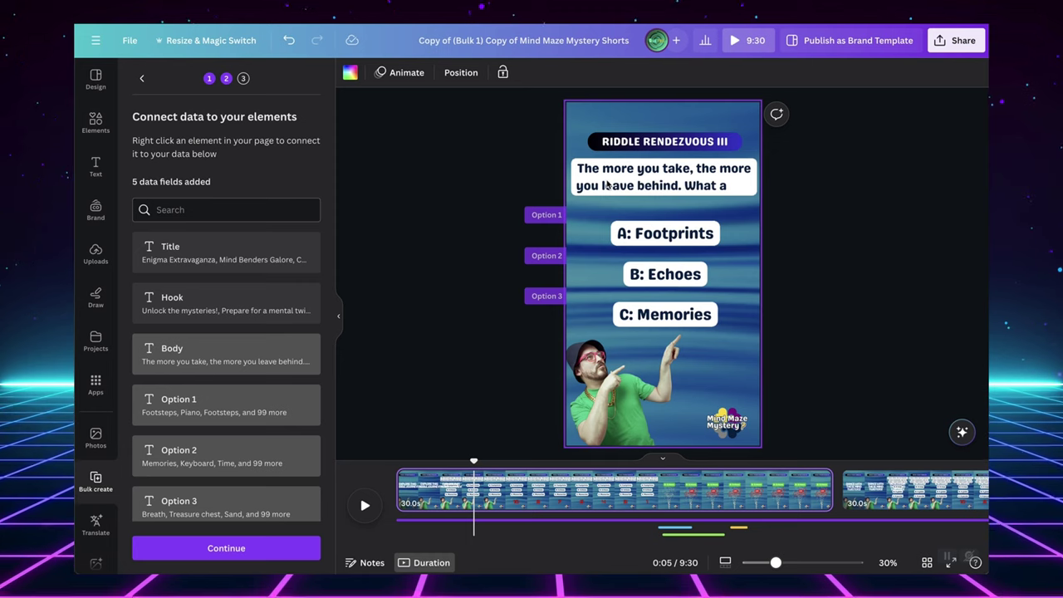
left_click_drag(474, 460, 441, 463)
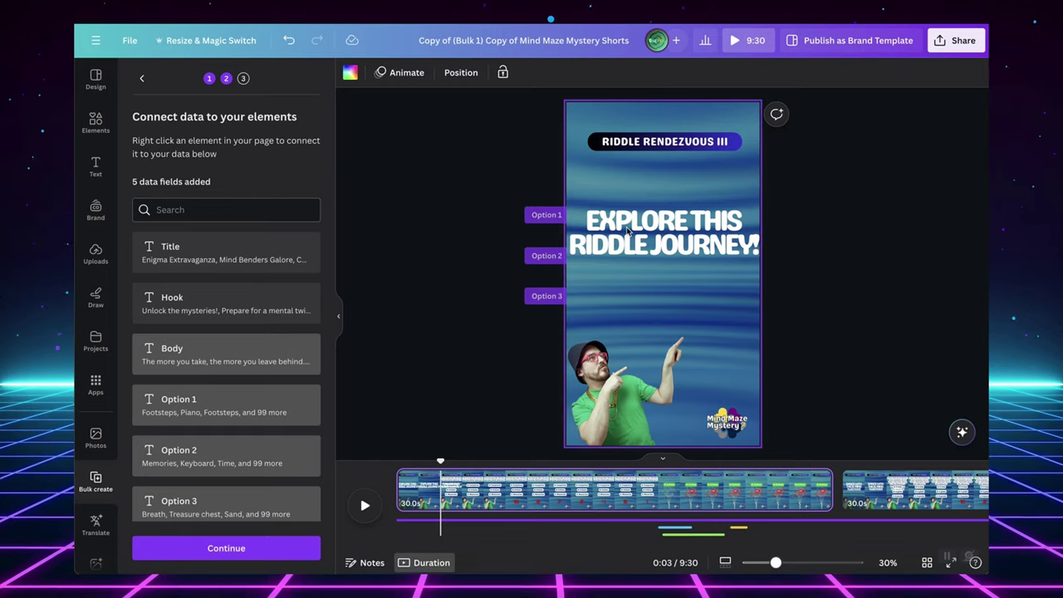
left_click(548, 215)
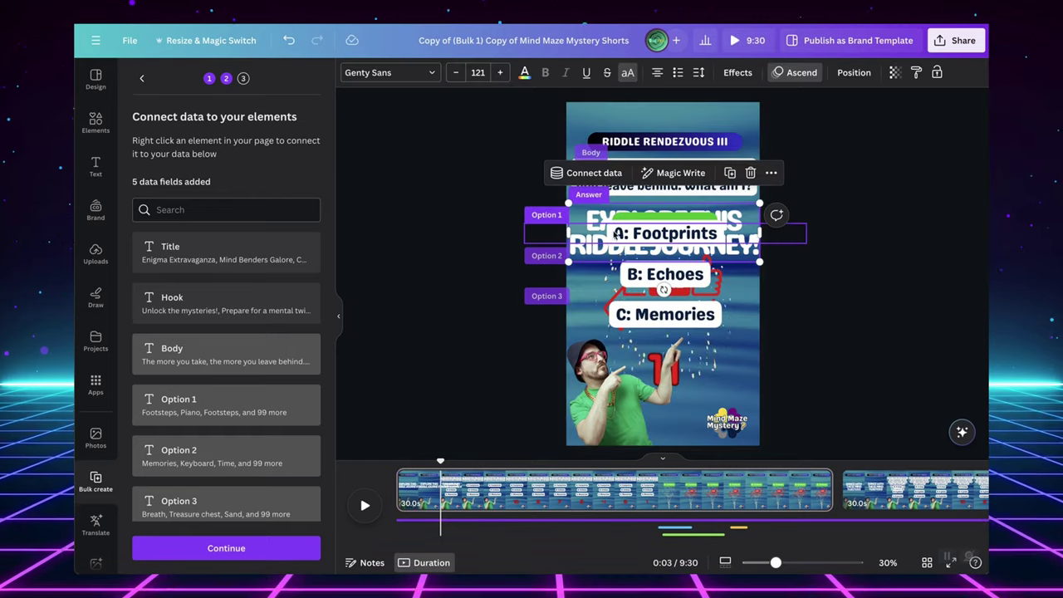
left_click(753, 252)
left_click(591, 173)
left_click(594, 172)
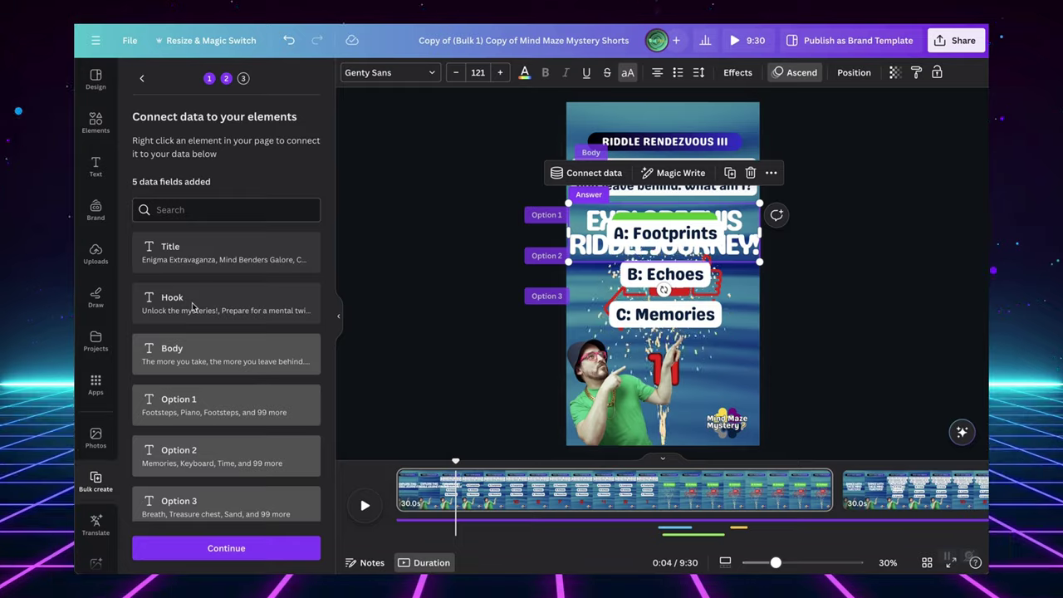
left_click(594, 181)
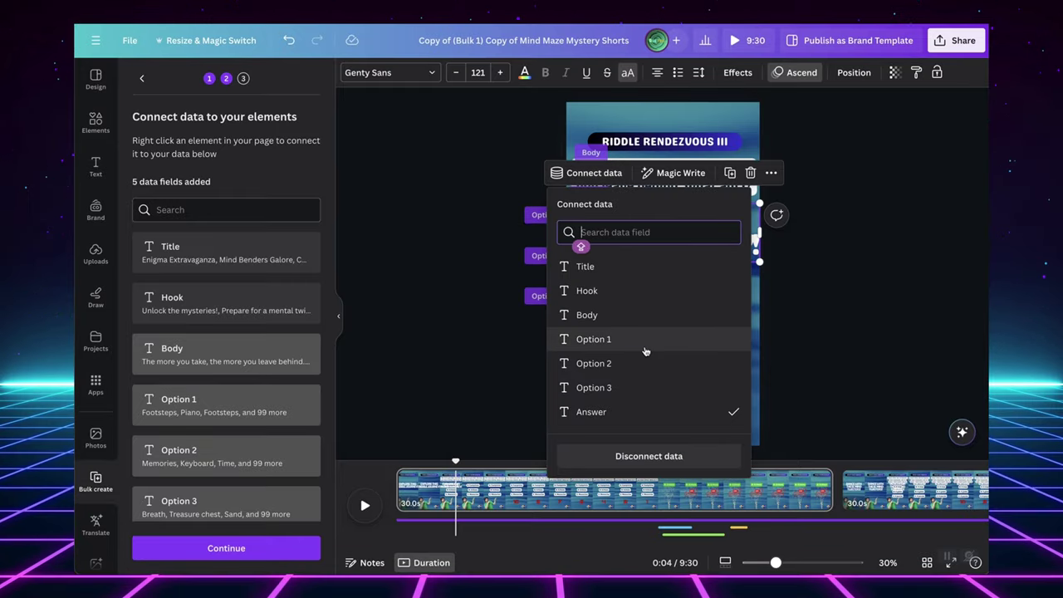
left_click(633, 292)
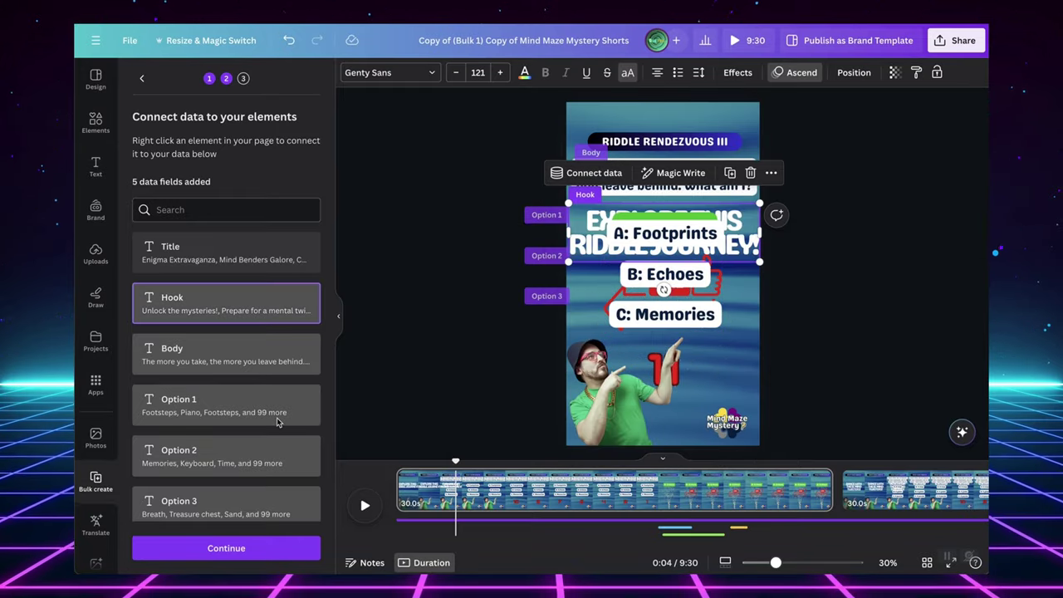
Link the RIDDLE RENDEZVOUS III title to the Title field and continue to row selection.
left_click(640, 142)
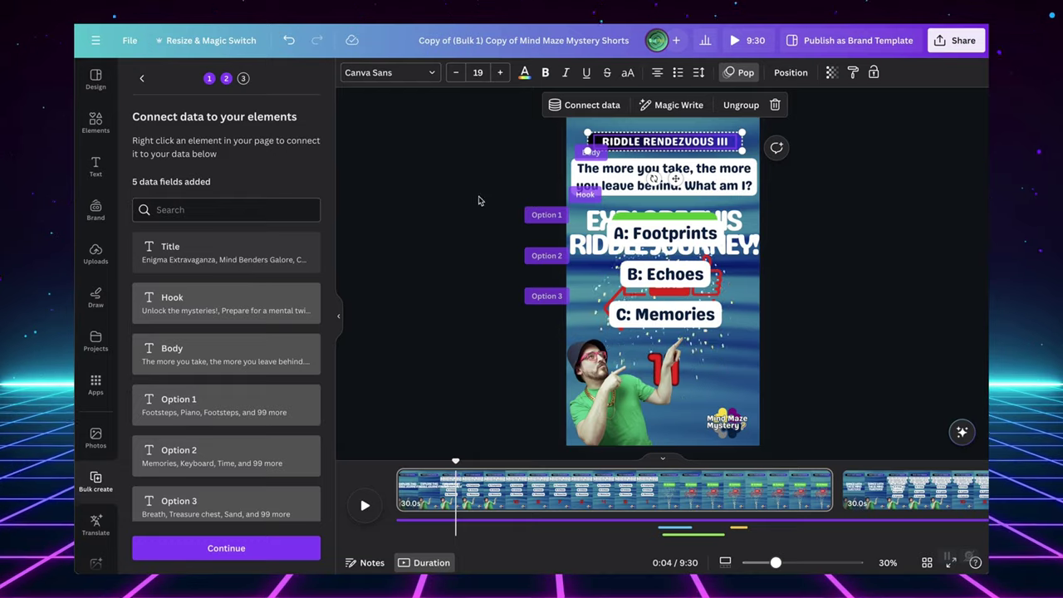
left_click(590, 108)
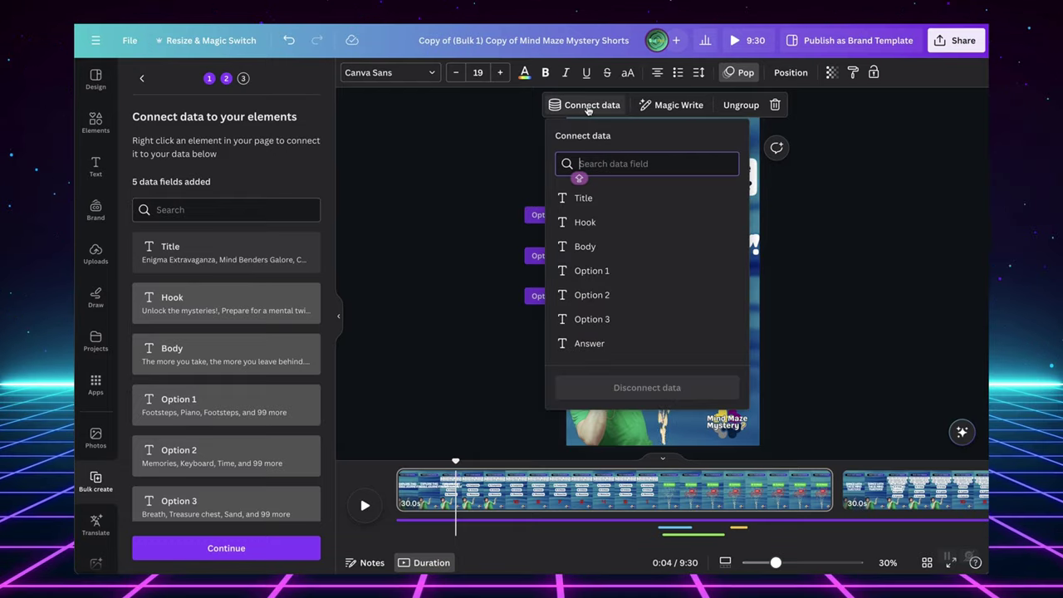
left_click(589, 199)
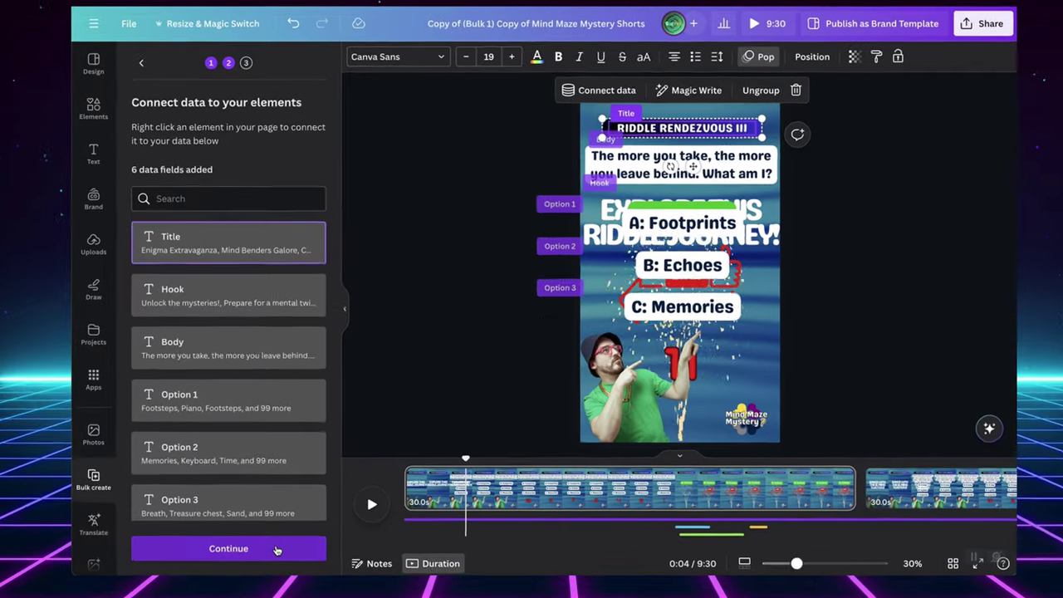
left_click(273, 550)
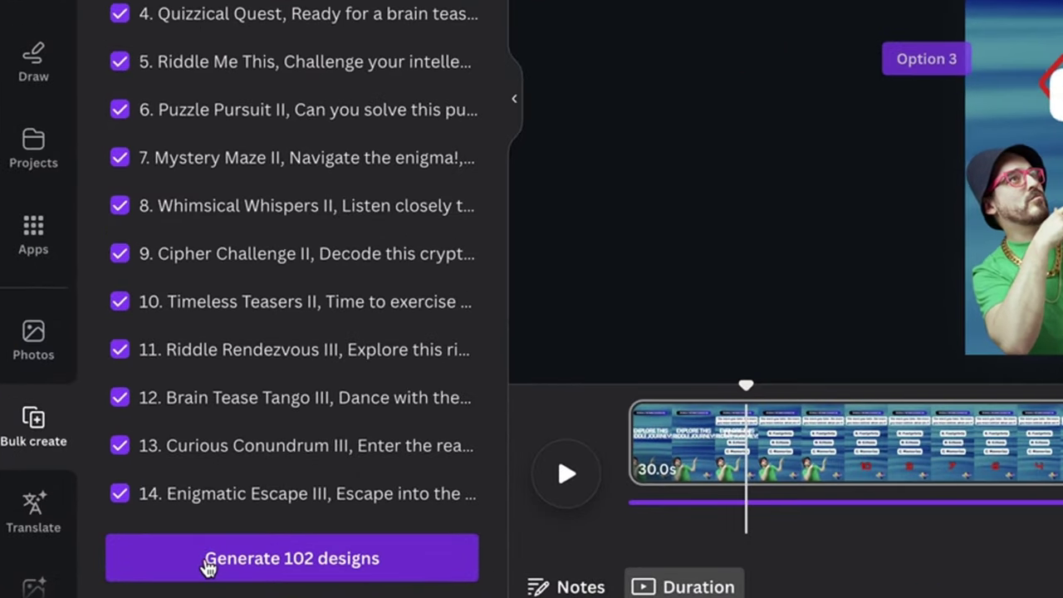
Generate the 102 riddle designs, play the result, and scroll through all pages in grid view.
left_click(292, 574)
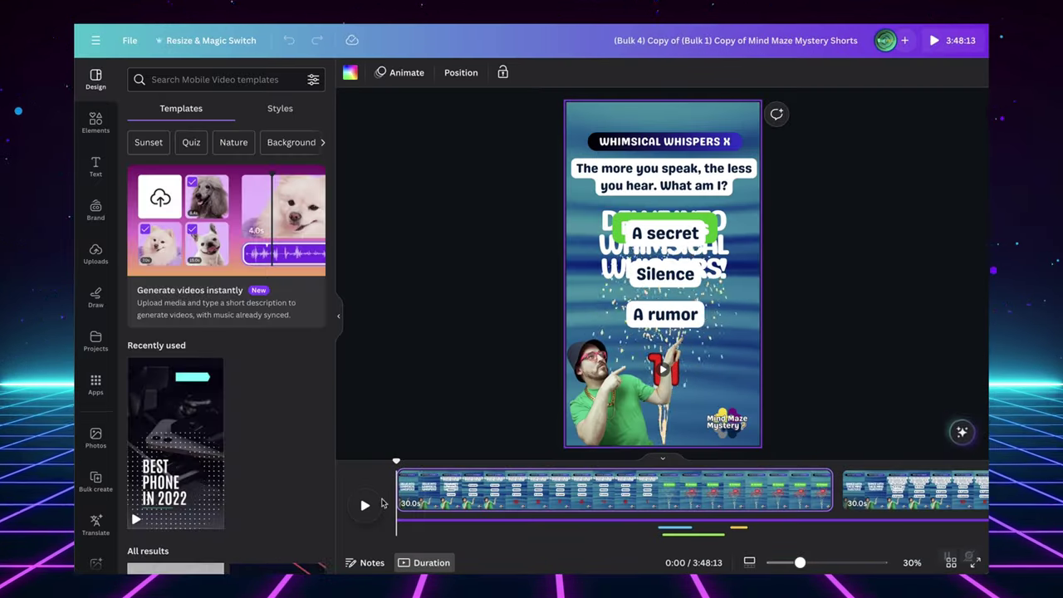
left_click(367, 507)
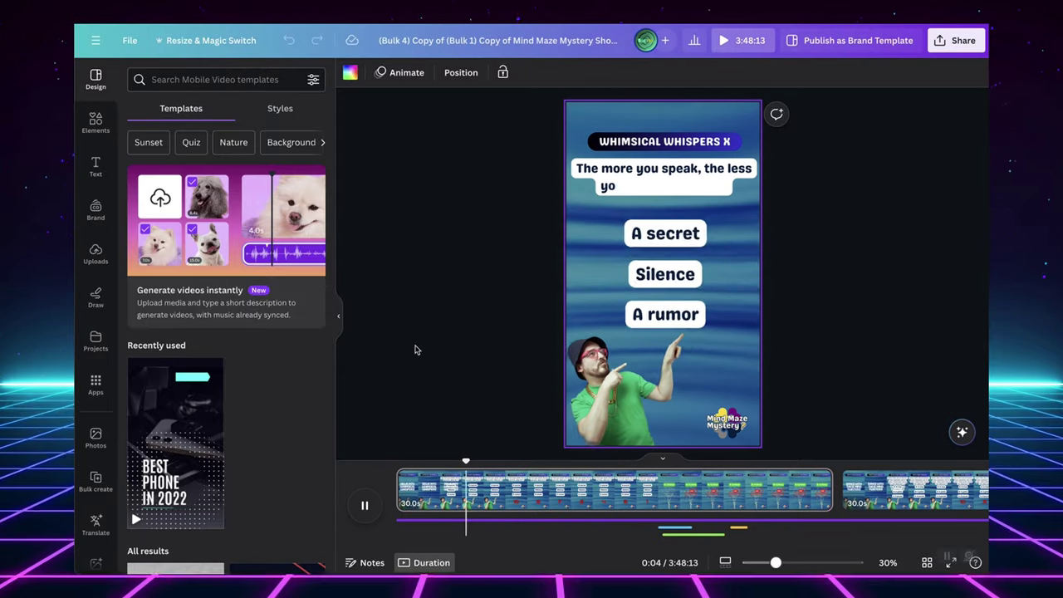
left_click(928, 563)
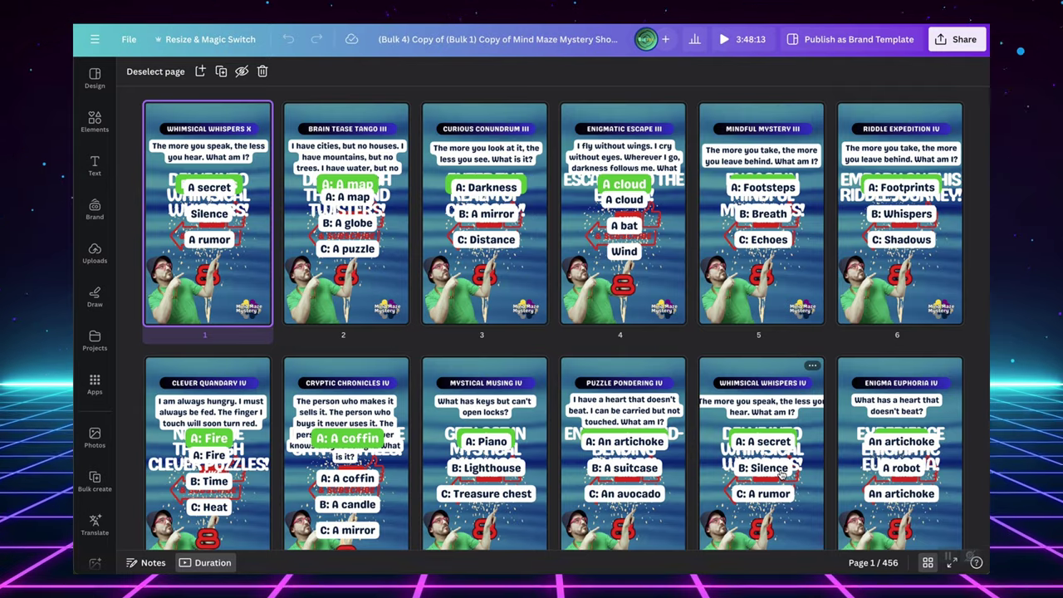
scroll(781, 475, "down", 5)
scroll(781, 475, "down", 9)
scroll(781, 475, "down", 9)
scroll(781, 476, "down", 9)
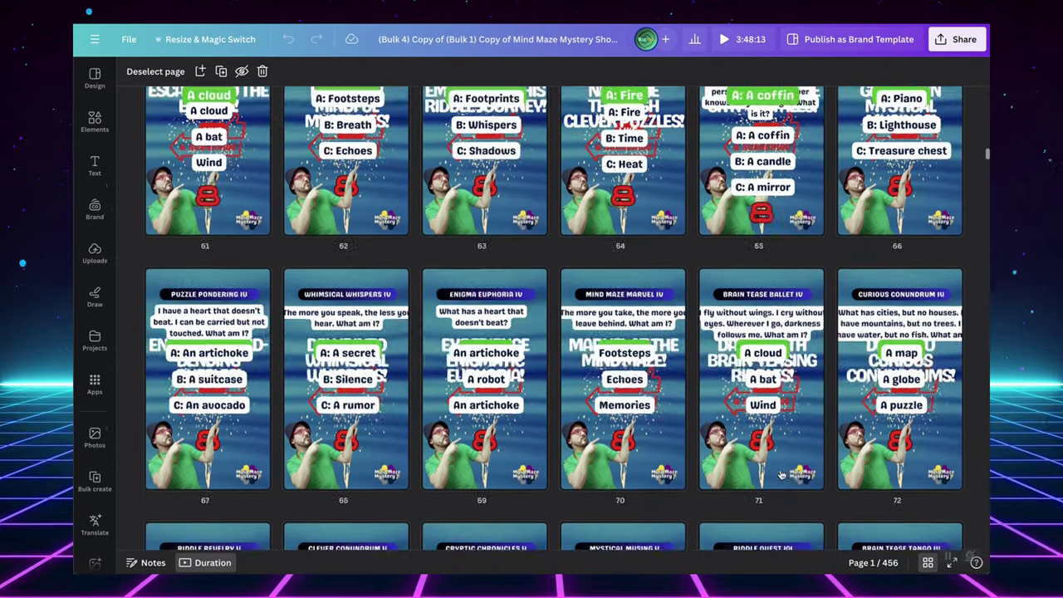